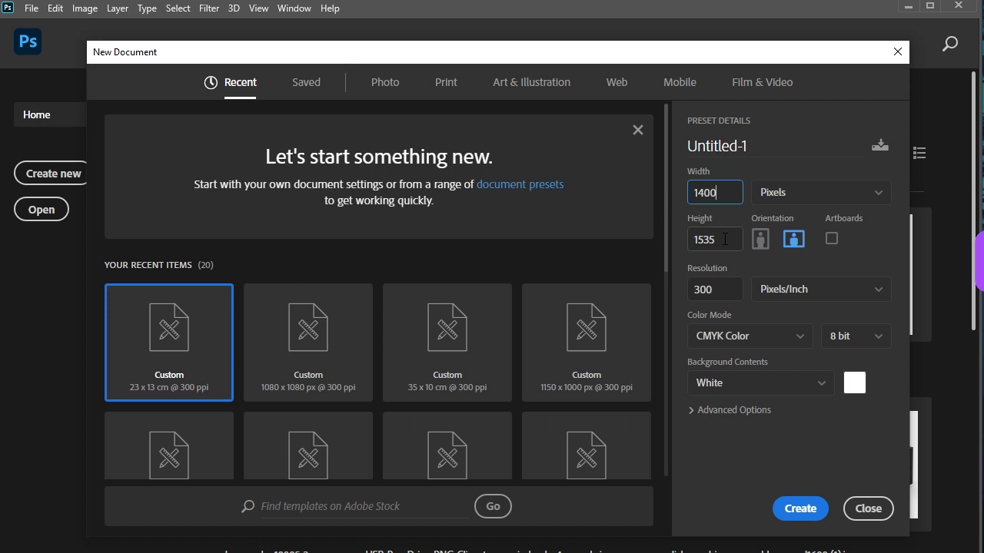
# Create a 1400 × 2100 px, 300 ppi portrait document in RGB Color
pyautogui.doubleClick(725, 239)
pyautogui.write('2100')
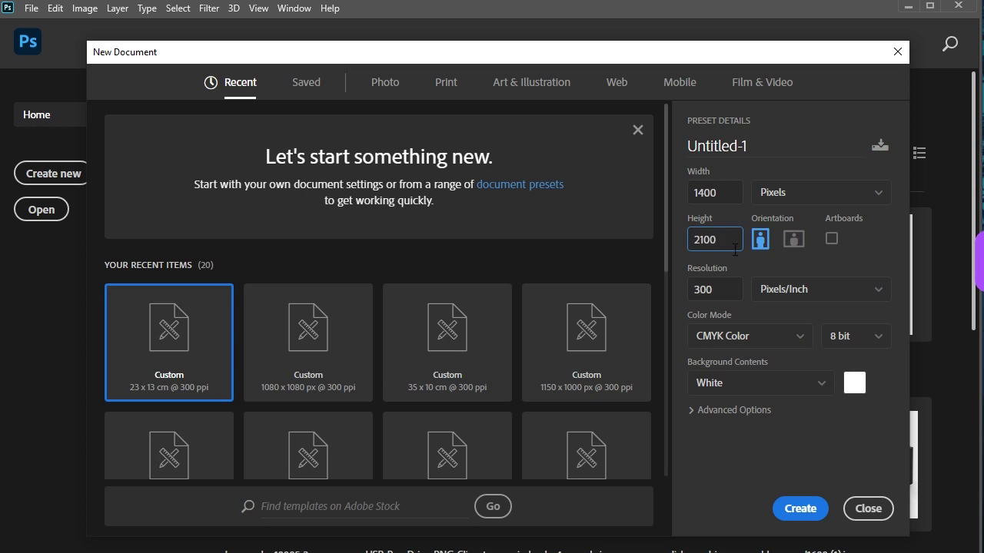
pyautogui.click(749, 336)
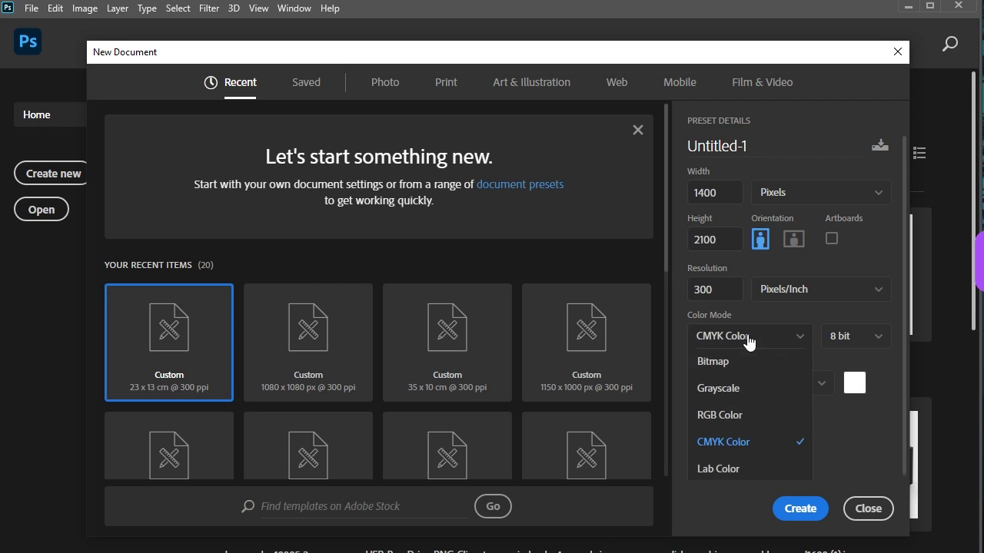
pyautogui.click(750, 414)
pyautogui.click(800, 507)
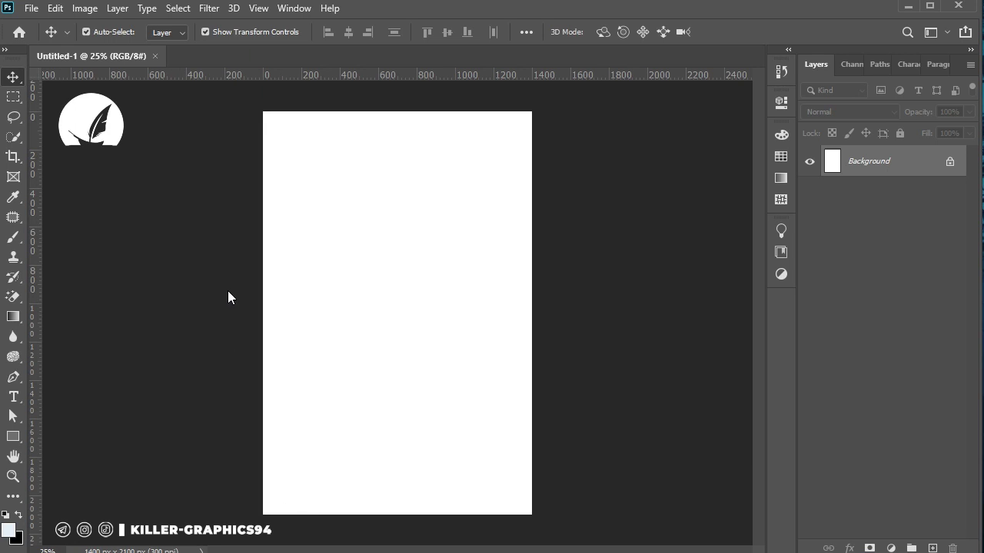
# Place the desert dune photo pexels-vlada-karpovich-4449315 from Downloads as an embedded image
pyautogui.click(31, 11)
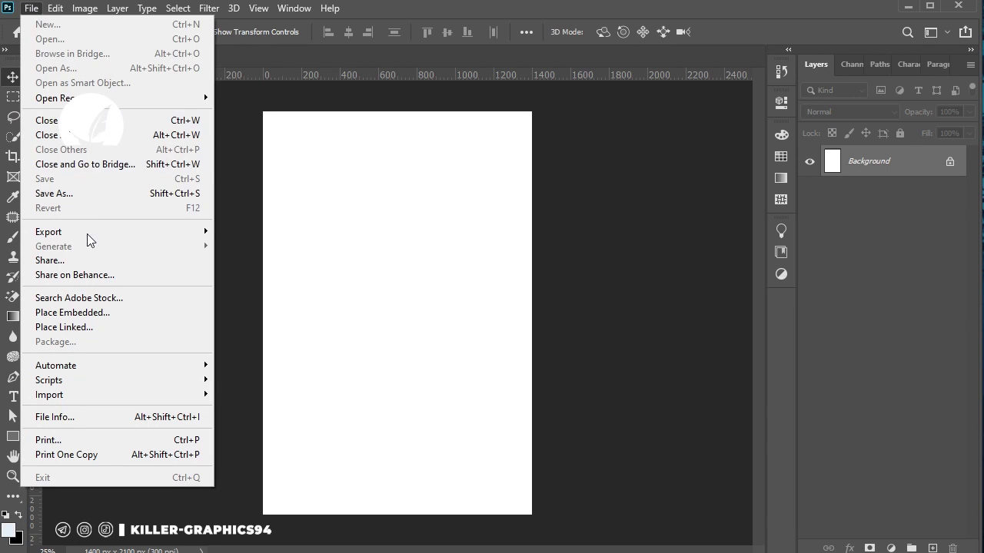
pyautogui.click(93, 310)
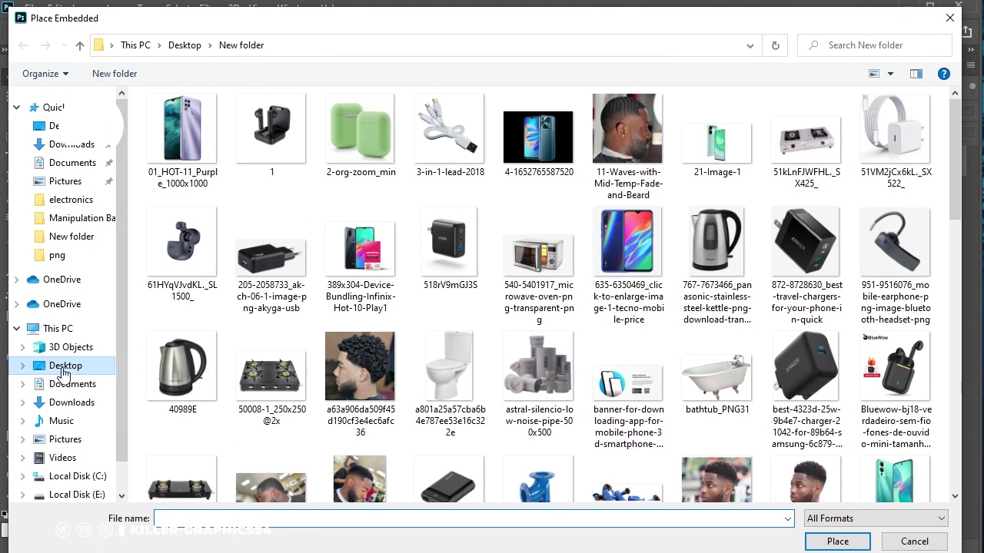
pyautogui.click(72, 402)
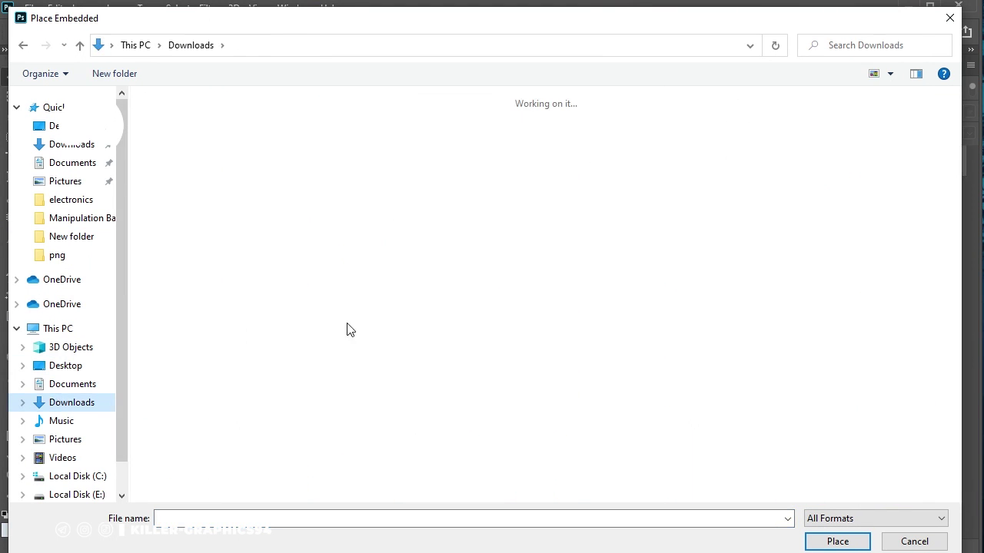
pyautogui.doubleClick(290, 257)
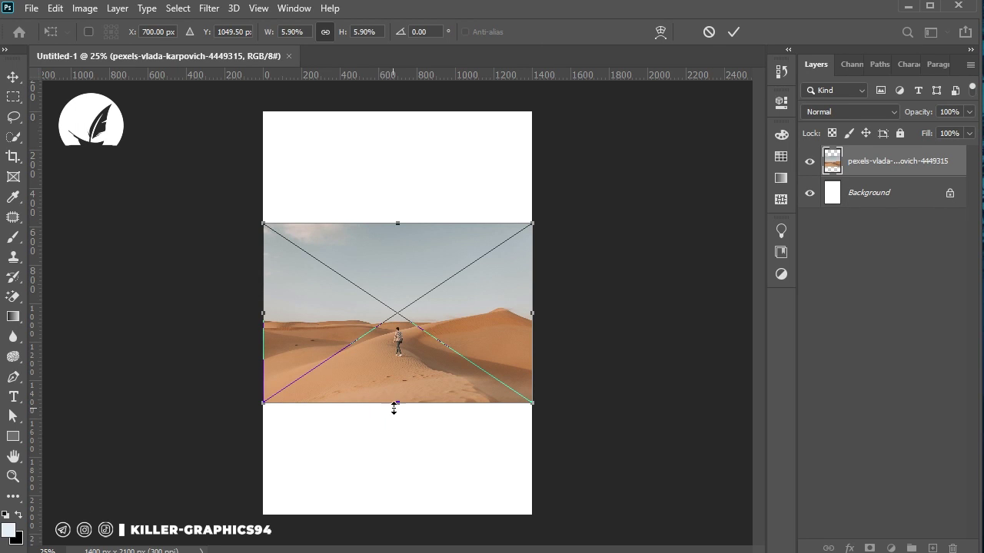
# Scale the desert photo up to cover the lower canvas and commit it
pyautogui.moveTo(390, 471); pyautogui.dragTo(387, 507)
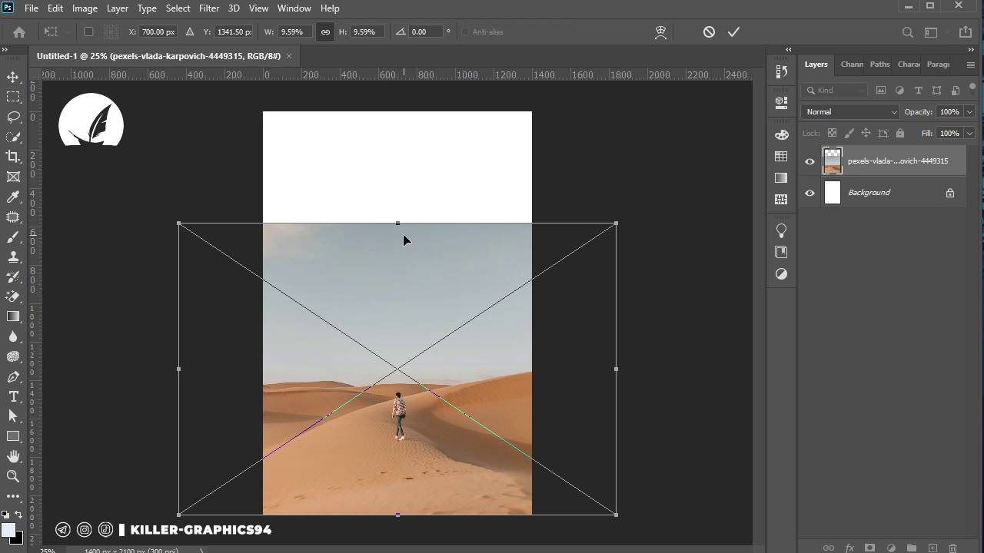
pyautogui.moveTo(391, 222); pyautogui.dragTo(404, 222)
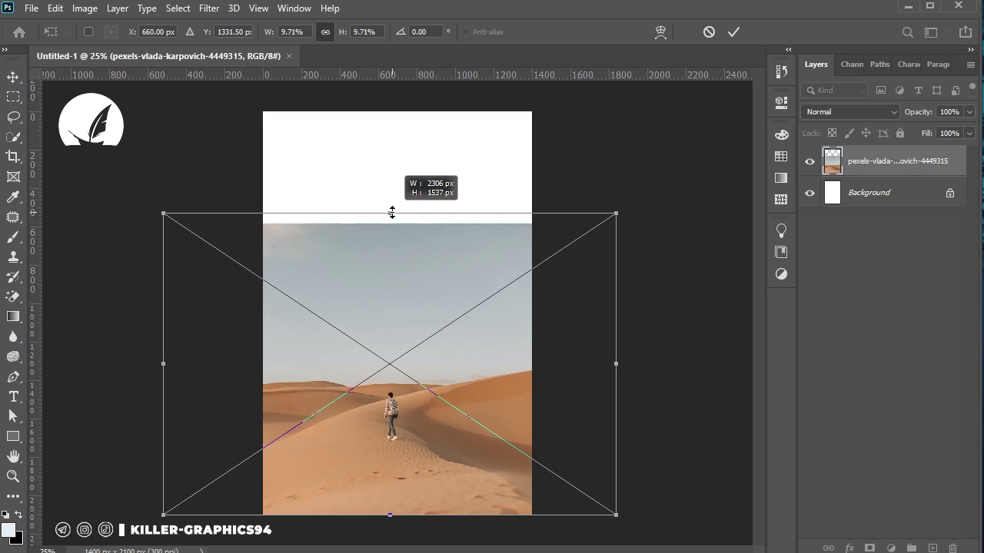
pyautogui.click(13, 77)
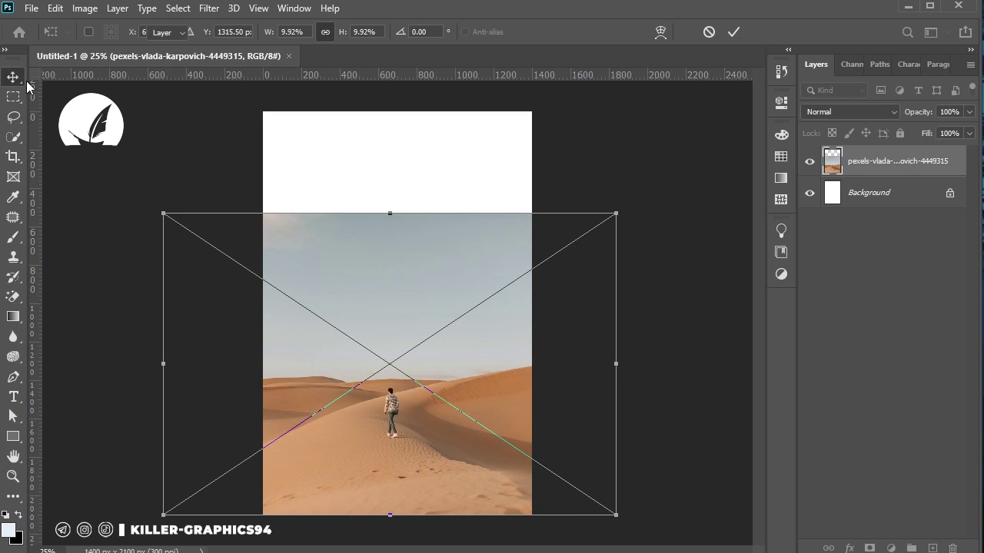
# Rasterize the desert photo layer and stretch it slightly higher
pyautogui.rightClick(901, 169)
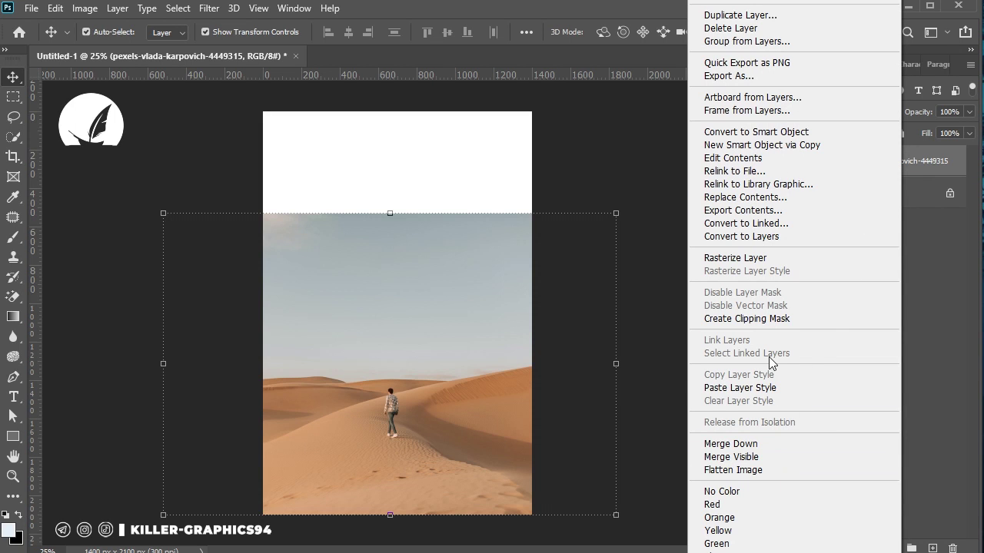
pyautogui.click(753, 260)
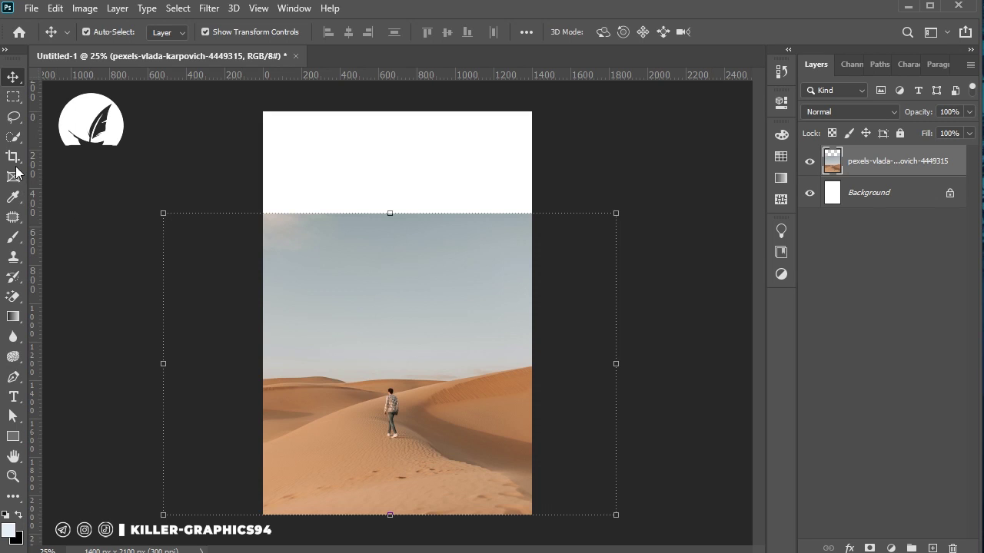
pyautogui.press('m')
pyautogui.click(435, 245)
pyautogui.press('v')
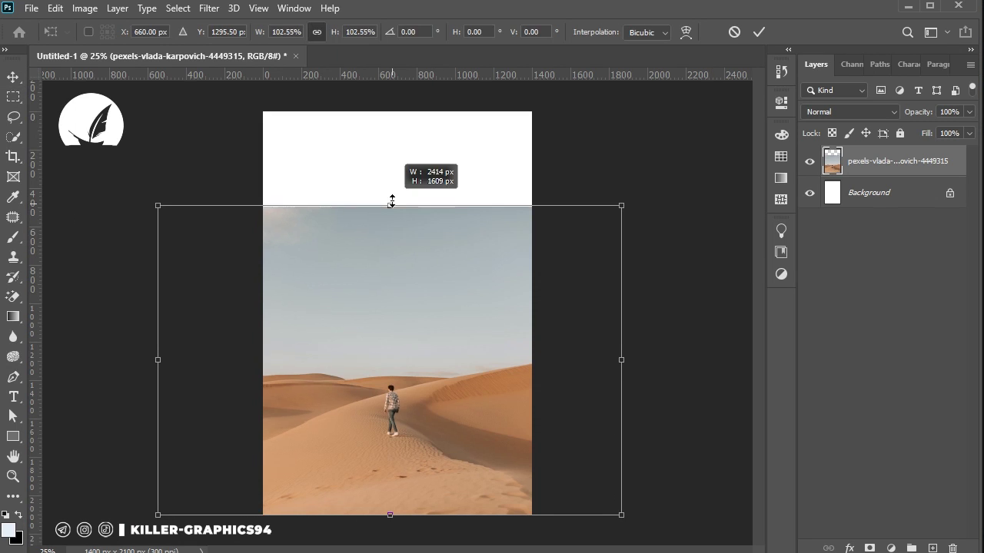
pyautogui.moveTo(392, 212); pyautogui.dragTo(390, 192)
pyautogui.click(11, 99)
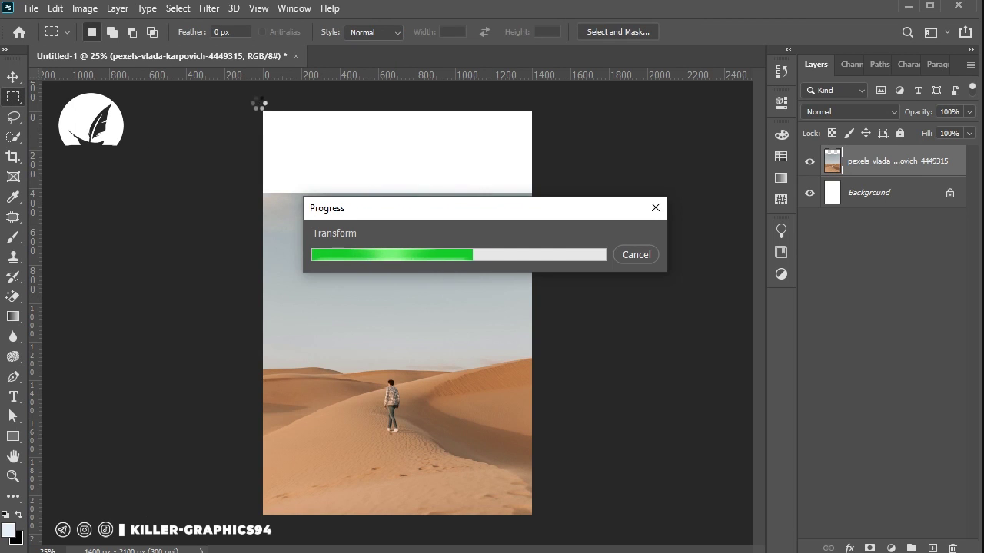
# Fill the white top band with matching sky using Content-Aware Fill, then deselect
pyautogui.moveTo(264, 112); pyautogui.dragTo(538, 195)
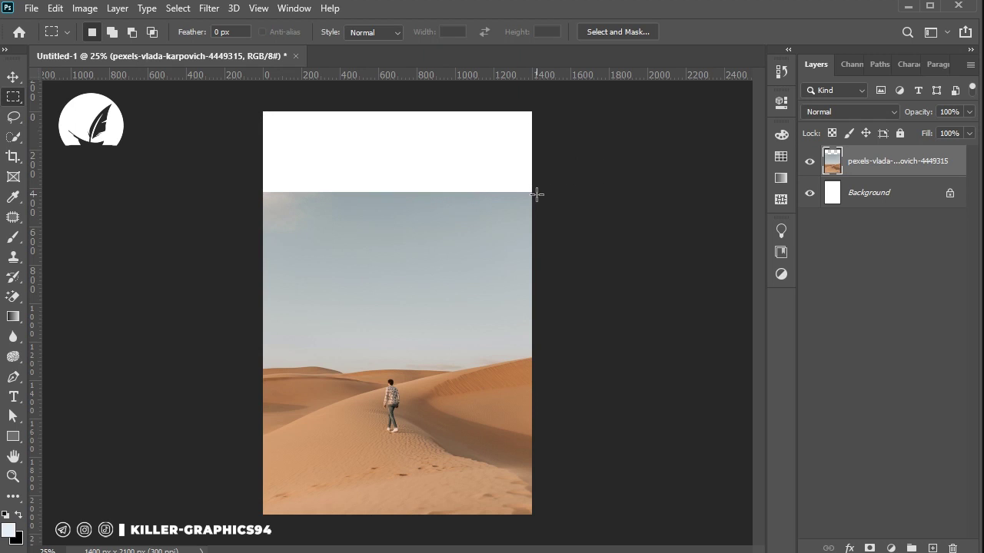
pyautogui.rightClick(405, 181)
pyautogui.click(457, 367)
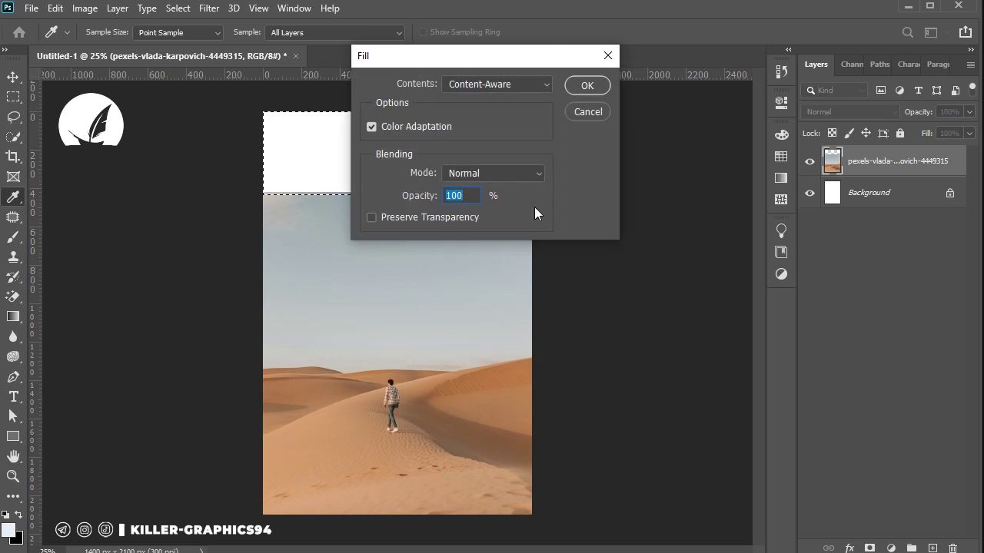
pyautogui.click(588, 86)
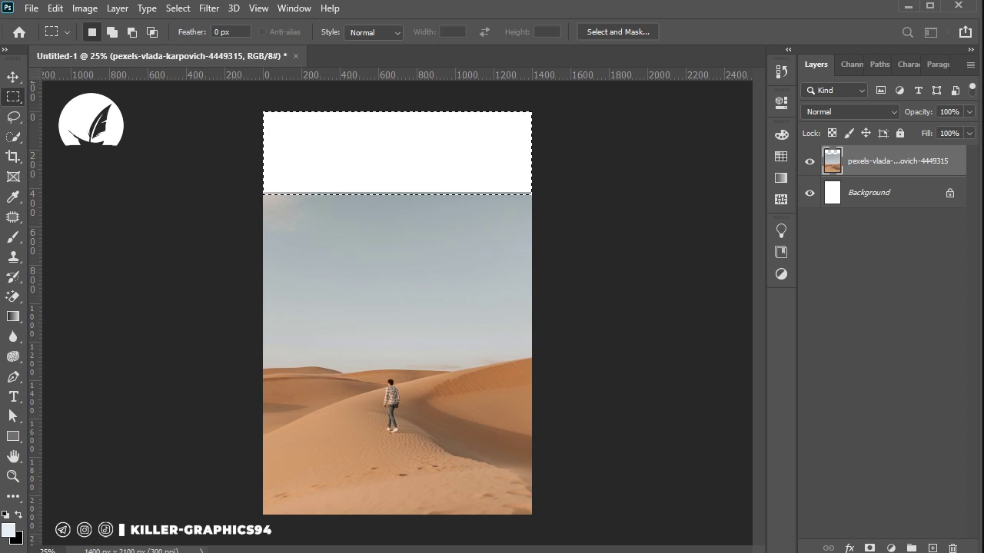
pyautogui.hotkey('ctrl', 'd')
# Add a Brightness/Contrast adjustment layer with Contrast 100, blended as Overlay
pyautogui.press('v')
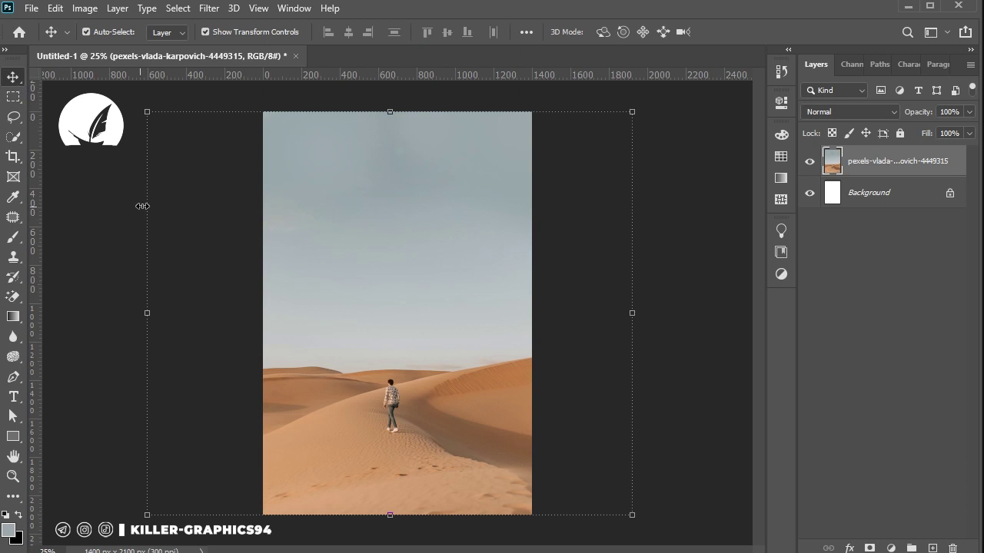
pyautogui.click(779, 273)
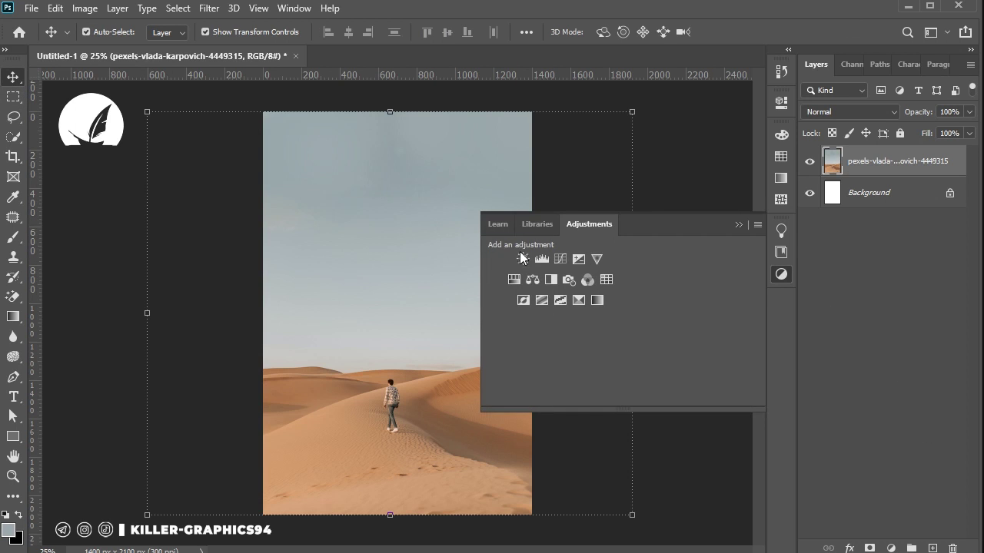
pyautogui.click(519, 254)
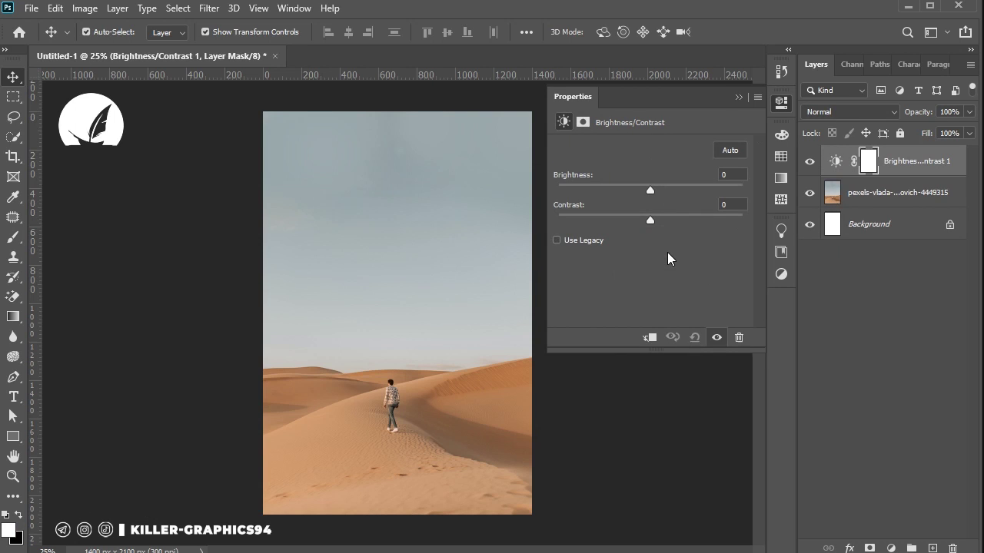
pyautogui.moveTo(650, 222); pyautogui.dragTo(764, 246)
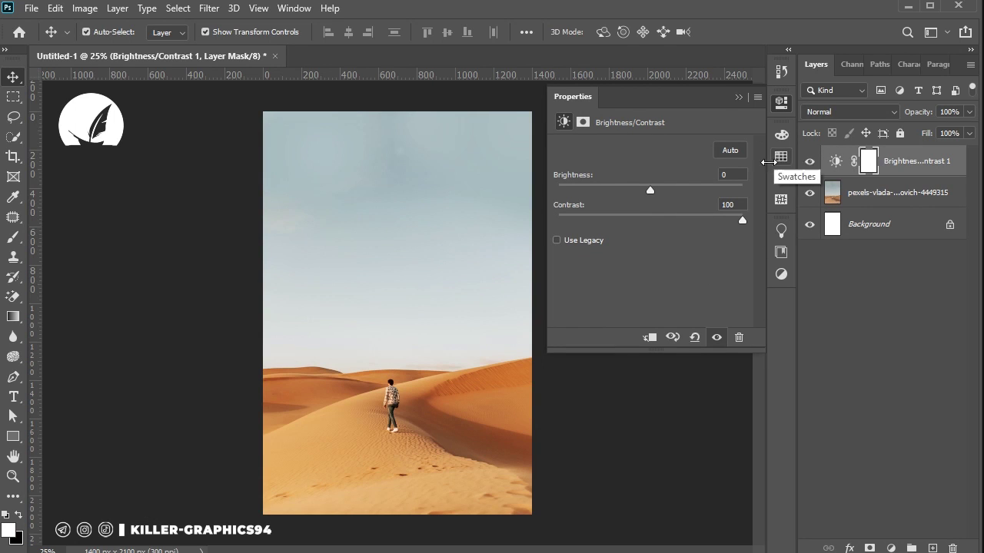
pyautogui.click(738, 97)
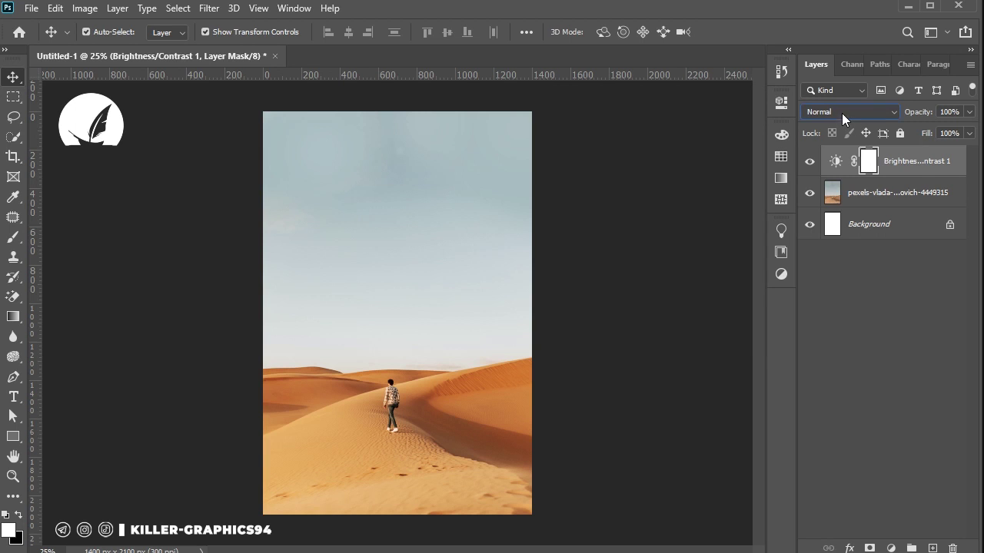
pyautogui.click(841, 113)
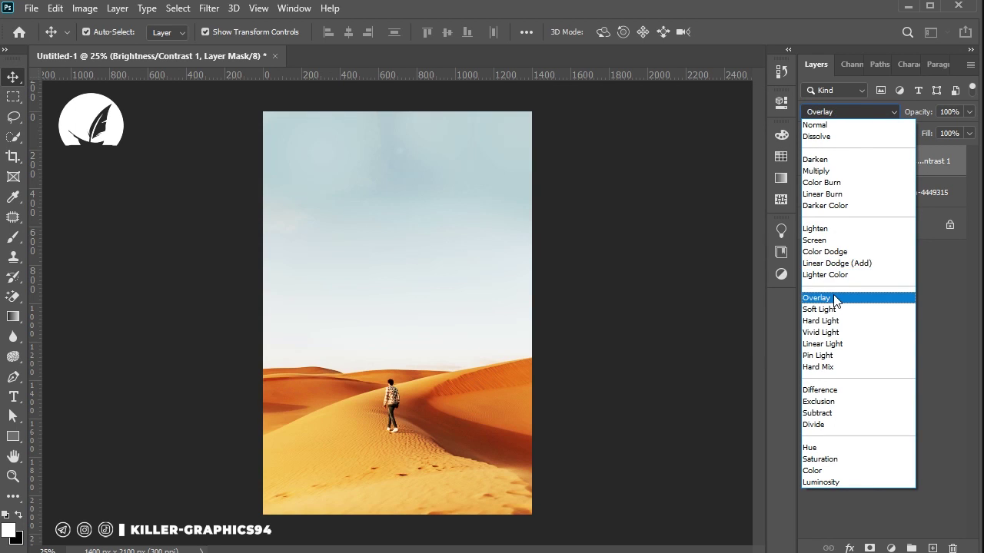
pyautogui.click(833, 298)
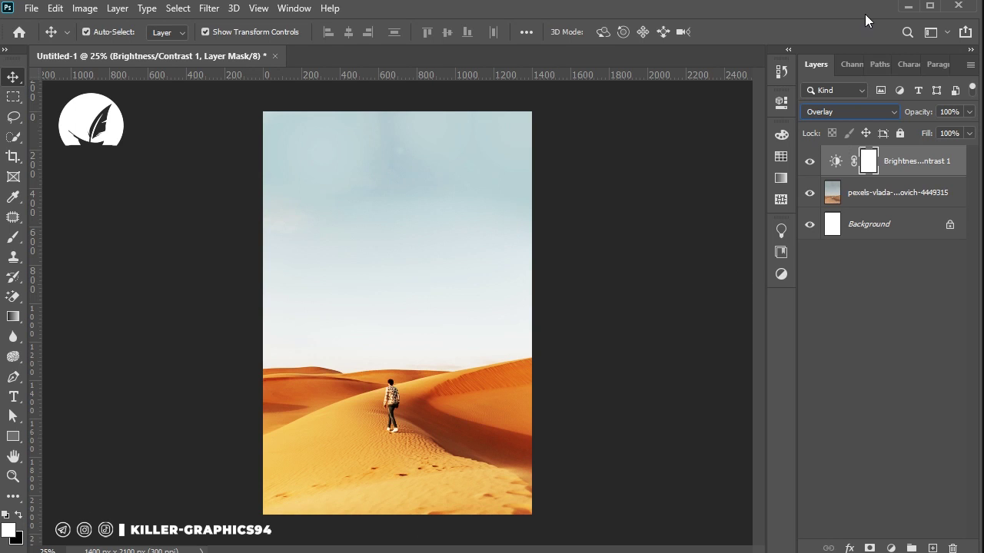
# Place the photo of the man in the red hat as an embedded image
pyautogui.click(32, 7)
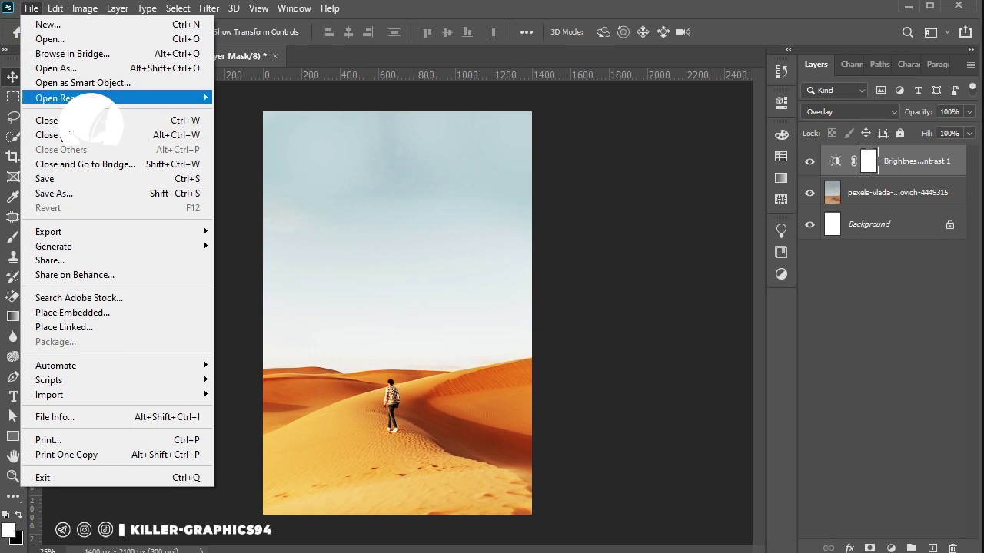
pyautogui.click(84, 309)
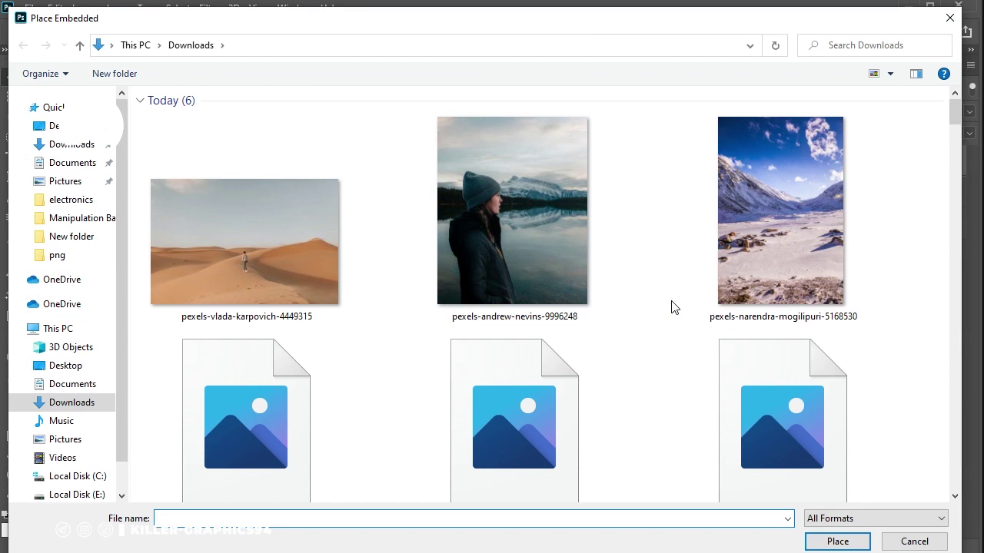
pyautogui.scroll(-1, 671, 307)
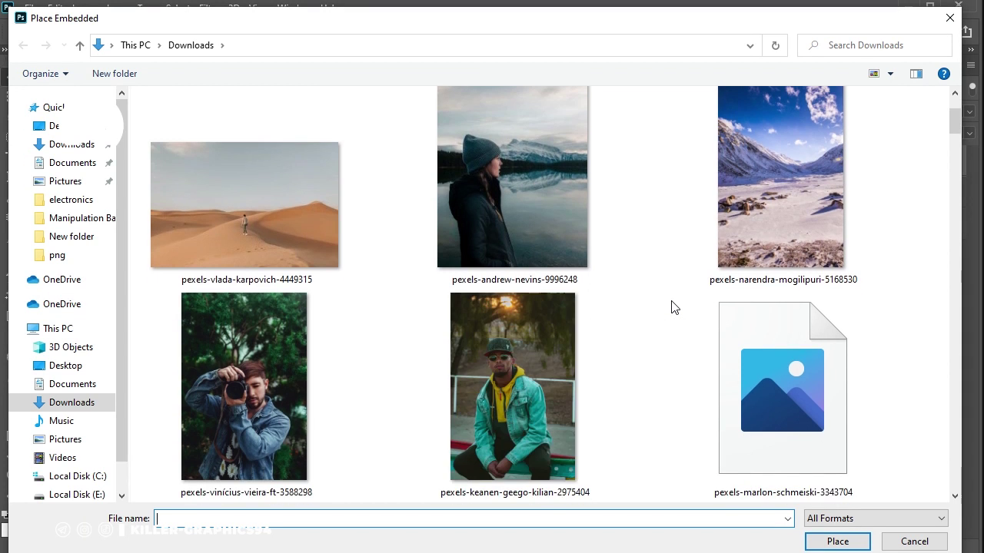
pyautogui.scroll(-1, 671, 308)
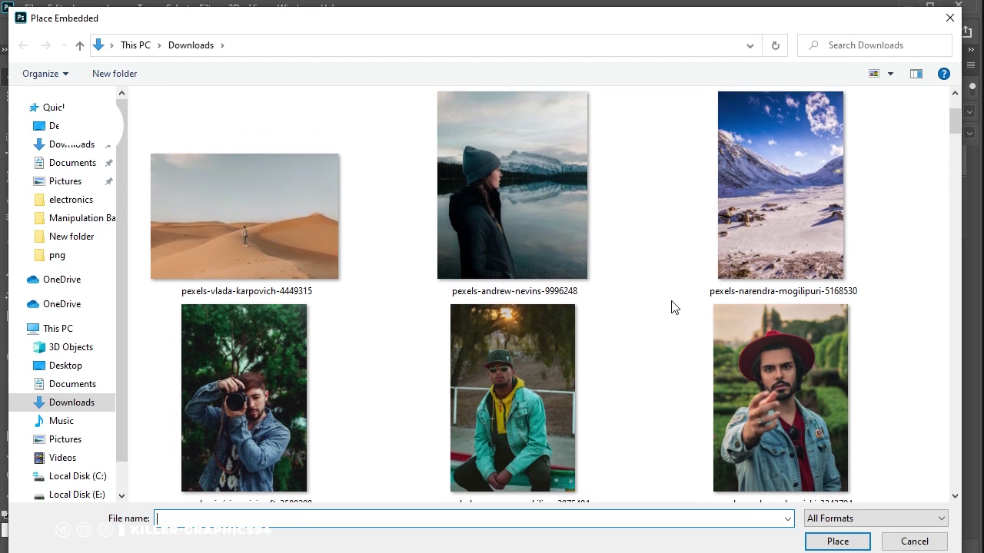
pyautogui.click(814, 405)
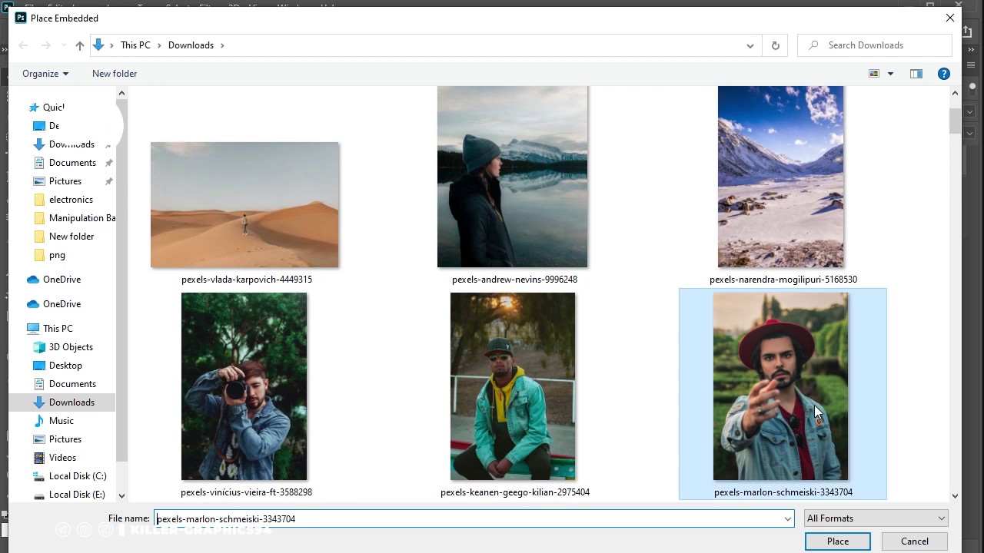
pyautogui.click(837, 541)
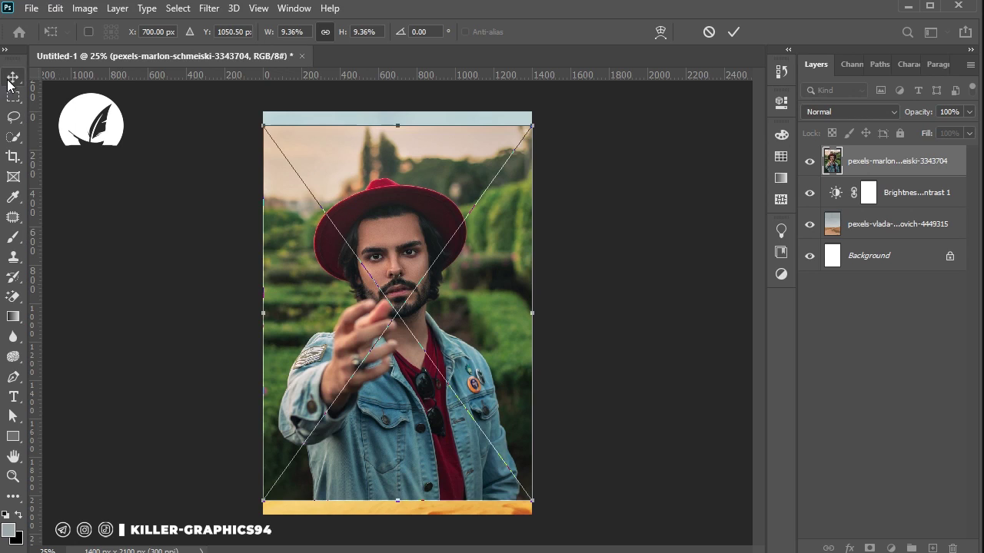
# Commit the placed portrait, then remove it again
pyautogui.press('Return')
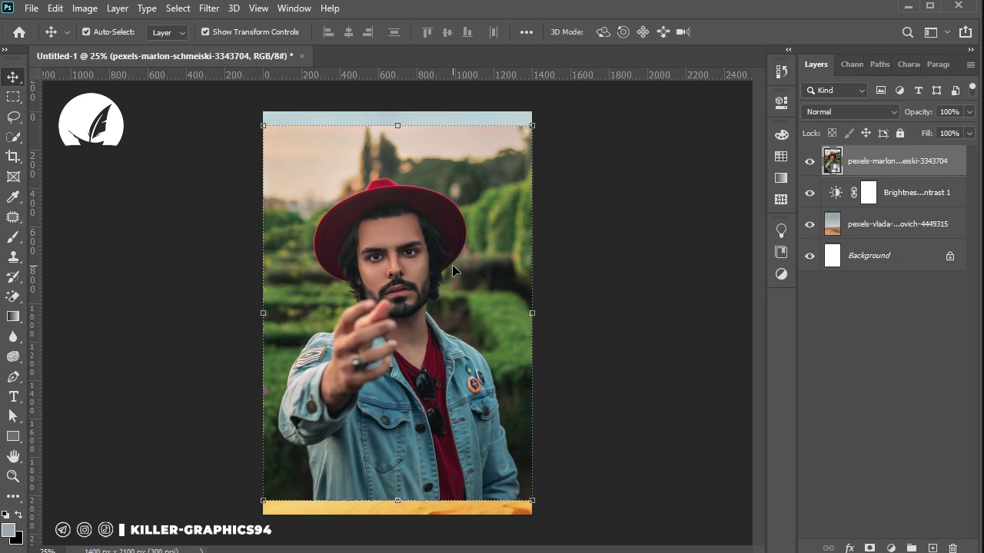
pyautogui.press('ctrl')
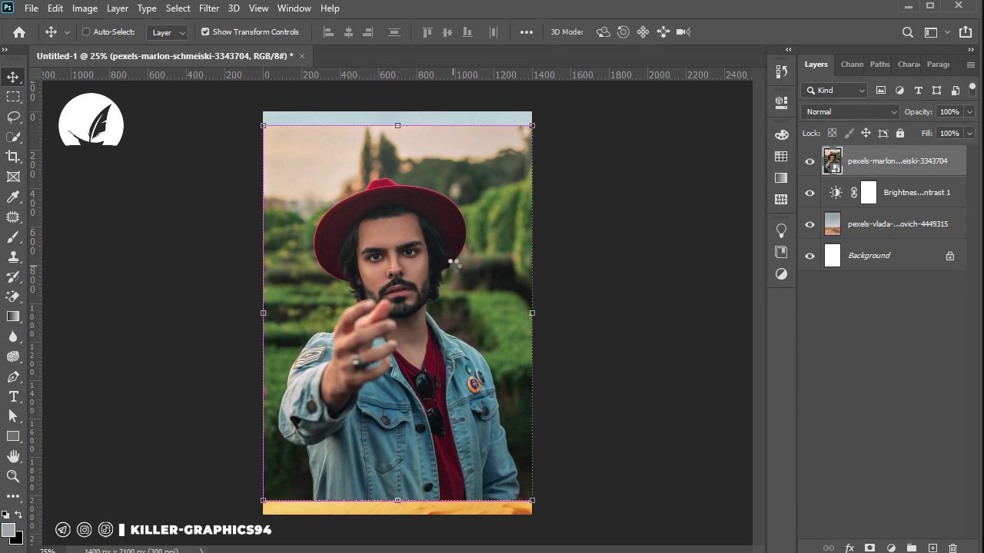
pyautogui.press('Escape')
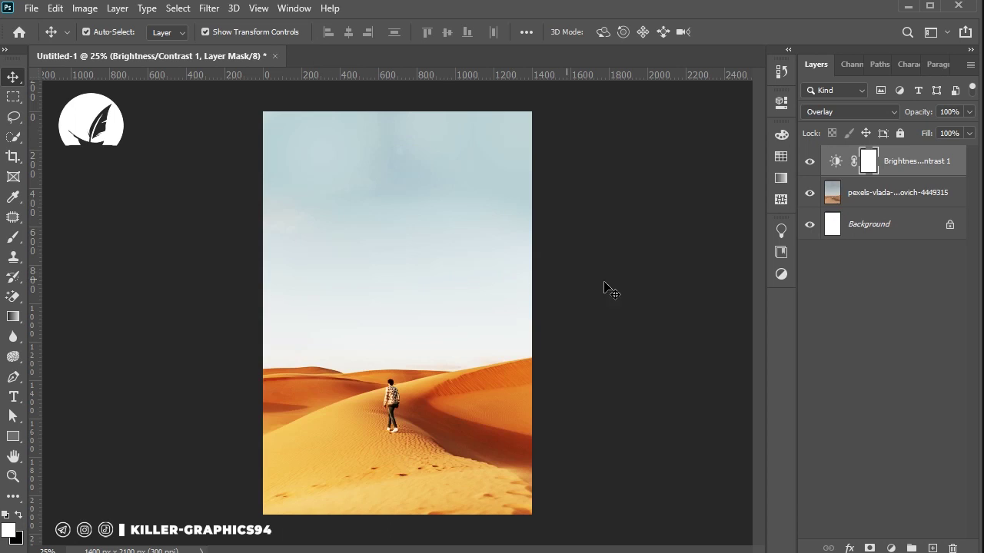
# Add a Hue/Saturation adjustment above Brightness/Contrast with Saturation at -26
pyautogui.click(471, 330)
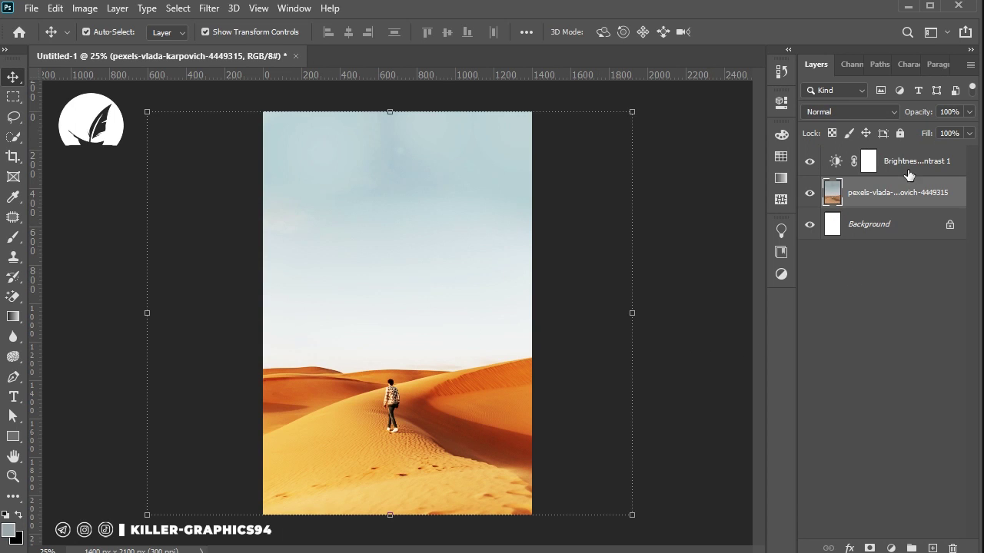
pyautogui.click(908, 163)
pyautogui.click(780, 277)
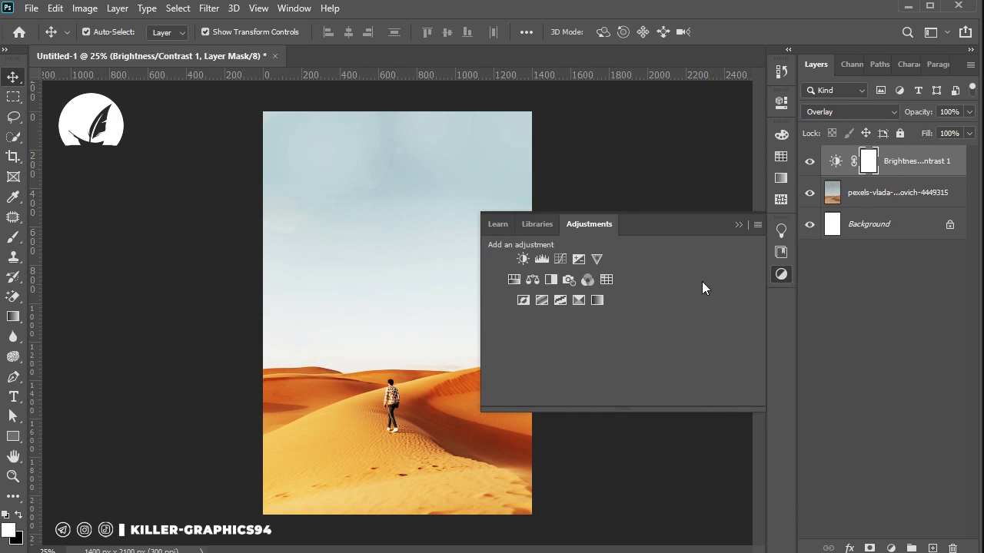
pyautogui.click(511, 281)
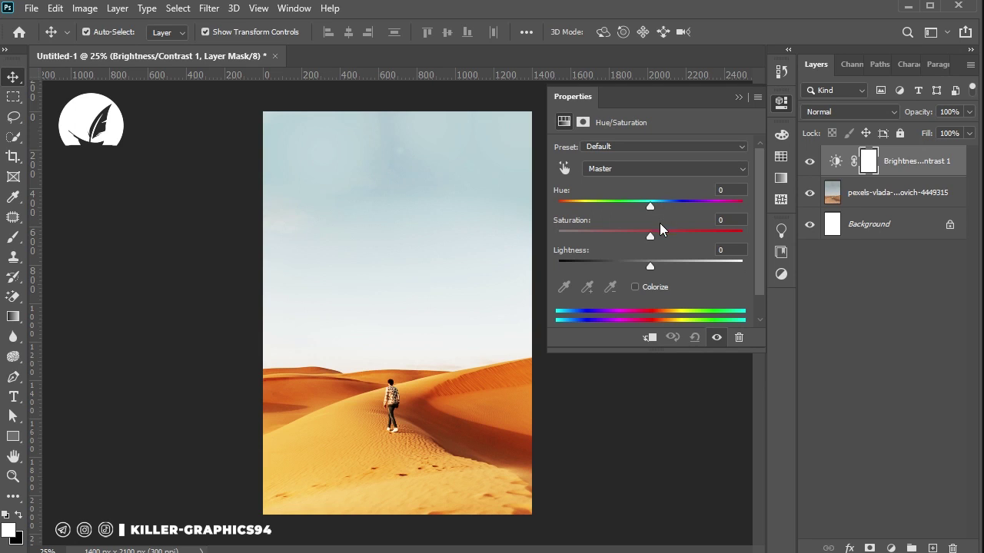
pyautogui.moveTo(619, 239); pyautogui.dragTo(622, 239)
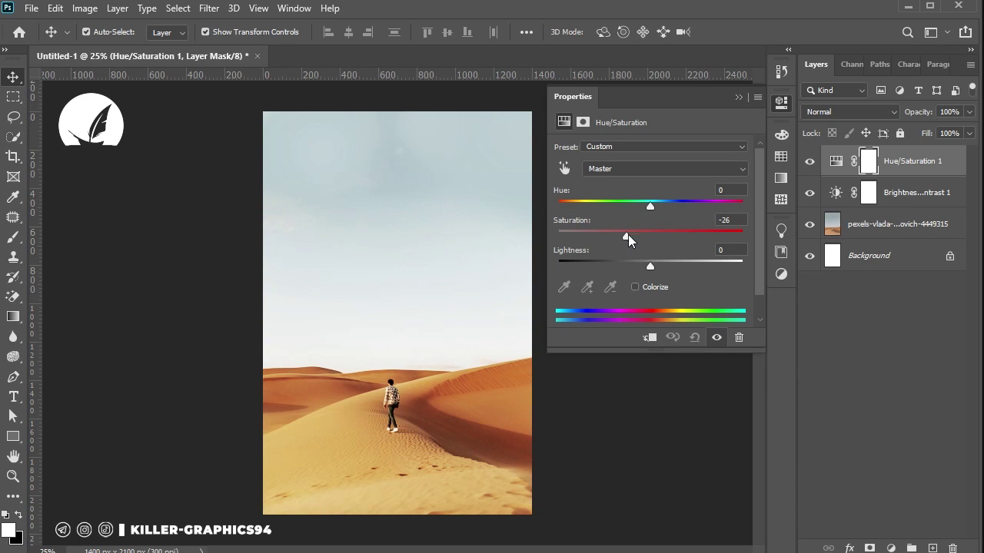
pyautogui.click(738, 97)
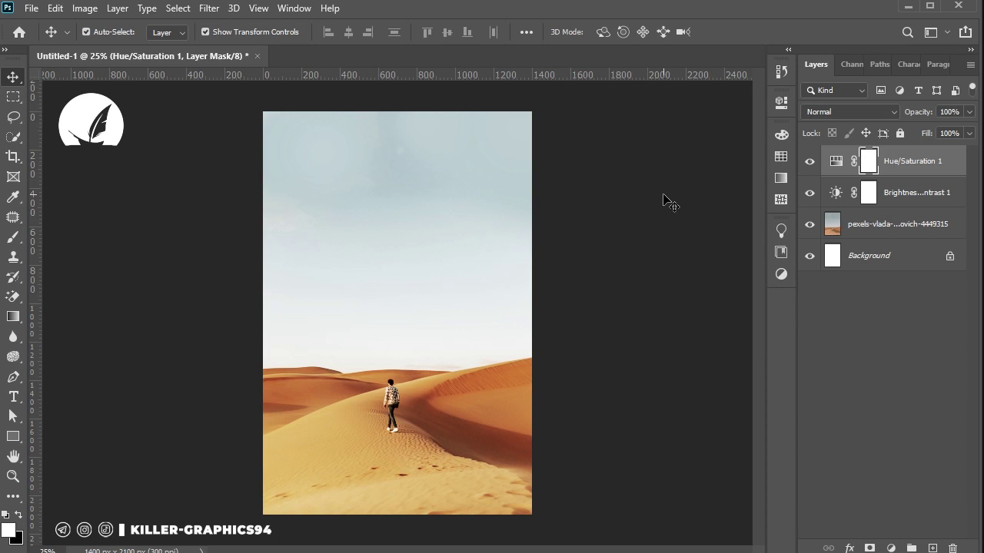
# Commit the placed red-hat portrait and select the man with Select > Subject
pyautogui.press('Return')
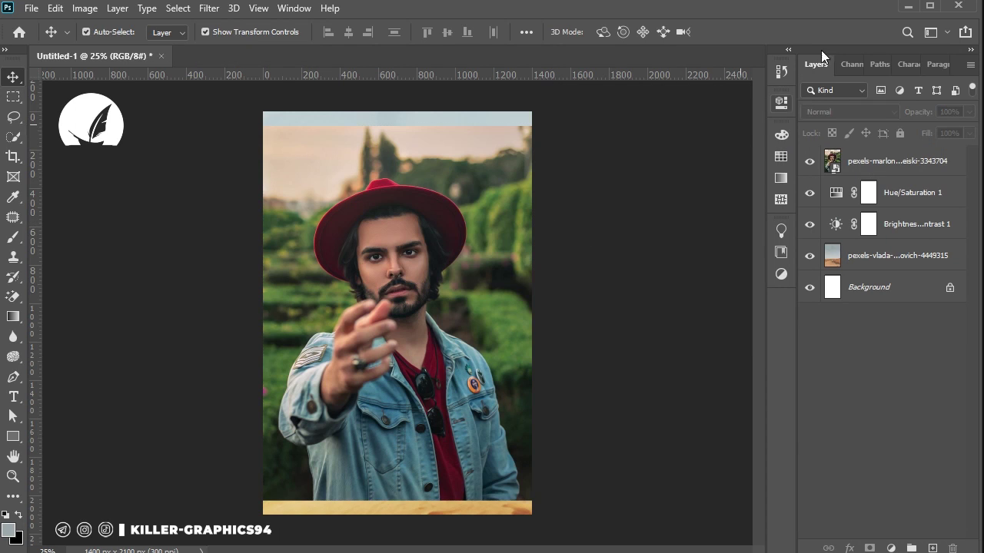
pyautogui.click(469, 289)
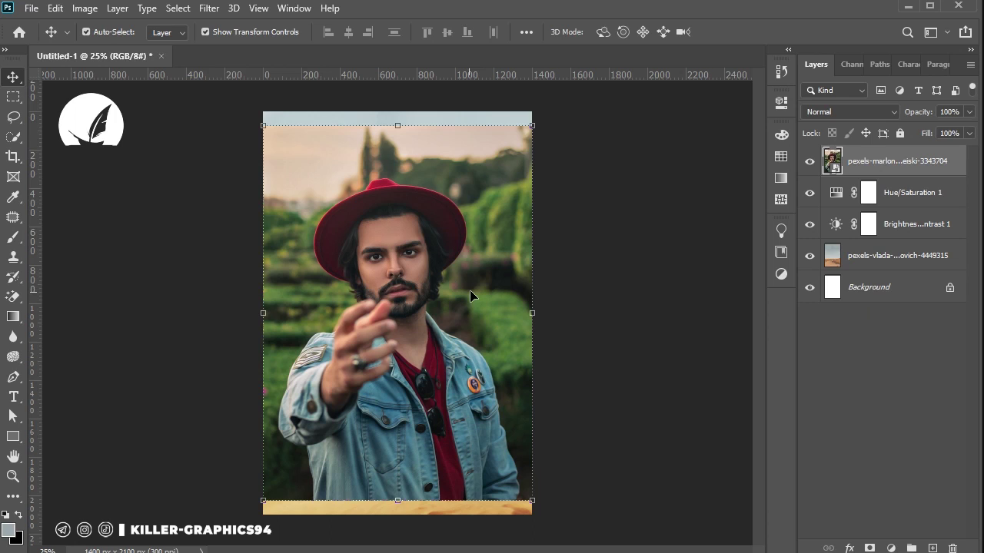
pyautogui.click(182, 13)
pyautogui.click(192, 174)
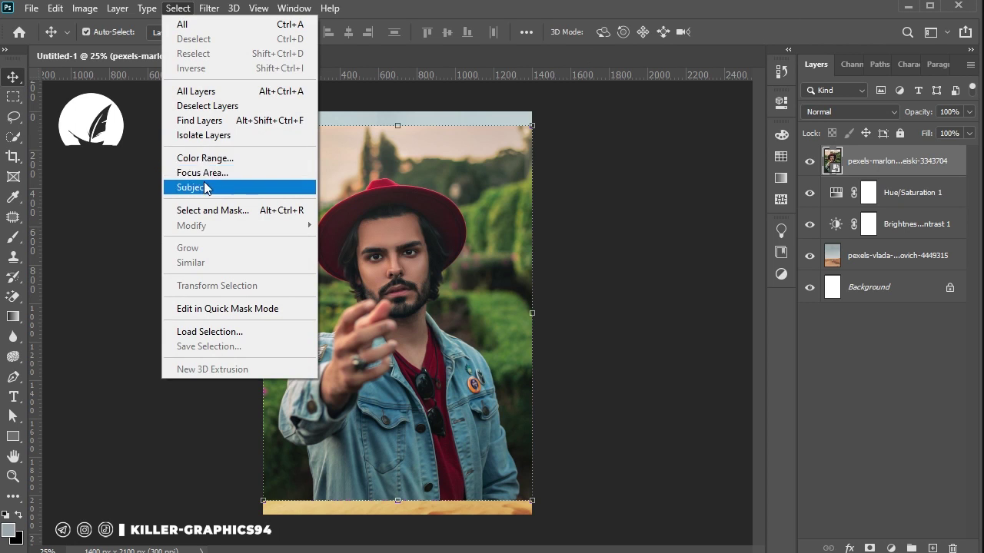
pyautogui.click(205, 187)
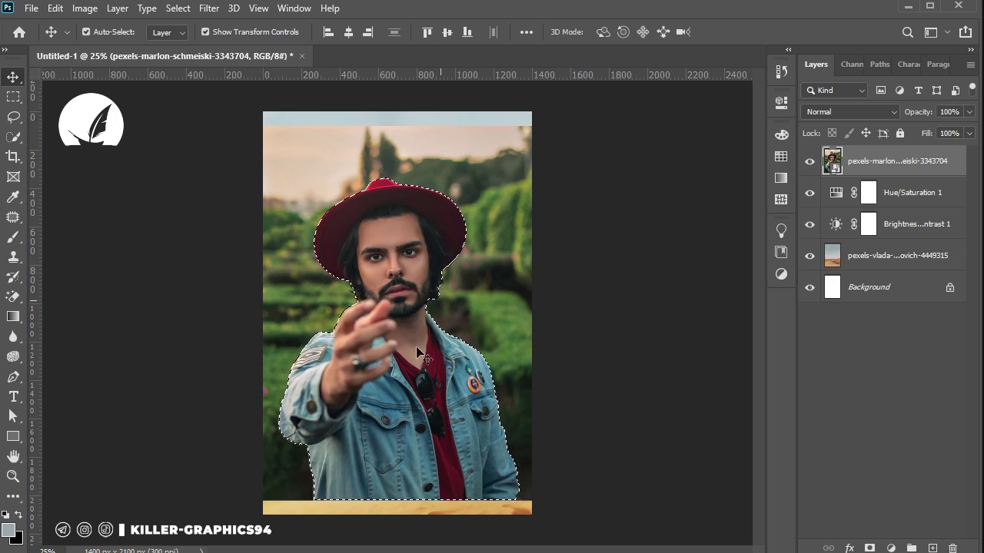
pyautogui.scroll(5, 430, 254)
# Refine the man's selection edge in Select and Mask with Smooth 12 and Feather 2.3 px
pyautogui.press('m')
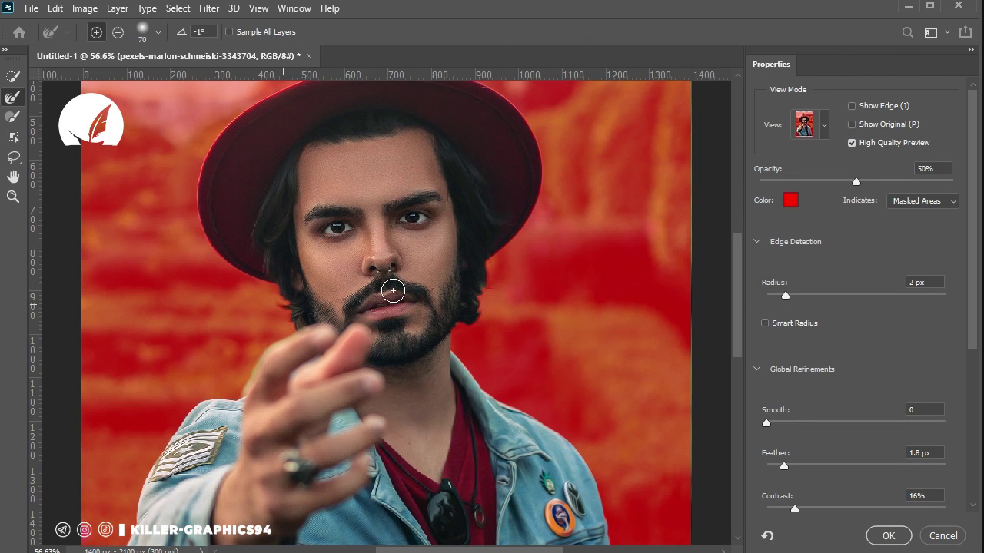
pyautogui.moveTo(393, 290); pyautogui.dragTo(501, 289)
pyautogui.click(301, 288)
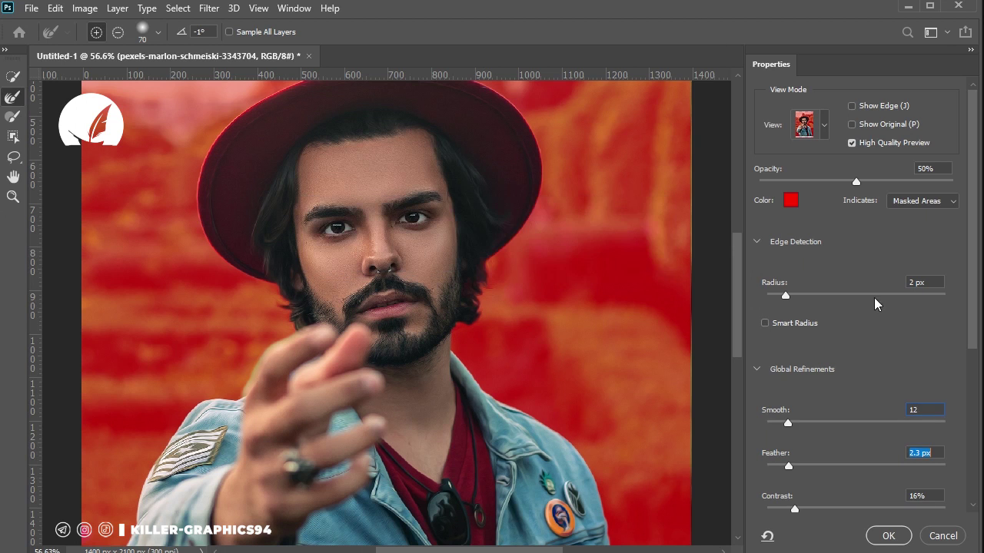
pyautogui.scroll(-3, 859, 462)
pyautogui.click(888, 536)
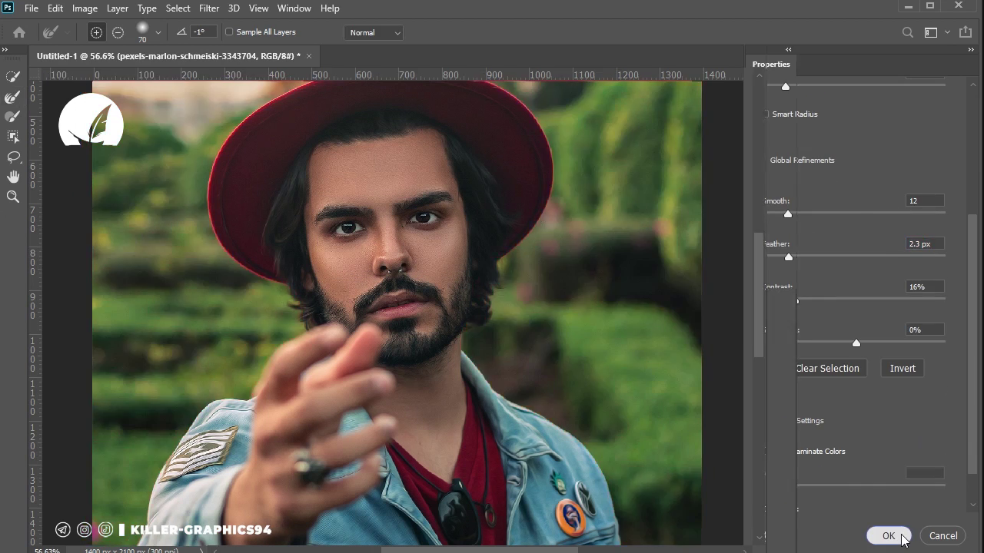
# Add a layer mask to the portrait so only the man shows
pyautogui.rightClick(447, 277)
pyautogui.click(509, 302)
pyautogui.click(177, 8)
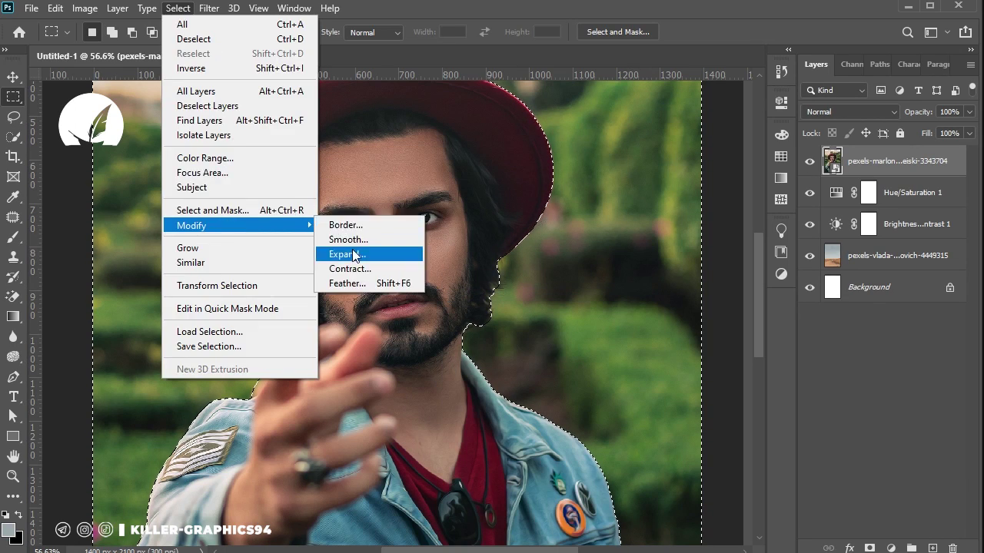
pyautogui.click(548, 126)
pyautogui.rightClick(258, 177)
pyautogui.click(323, 192)
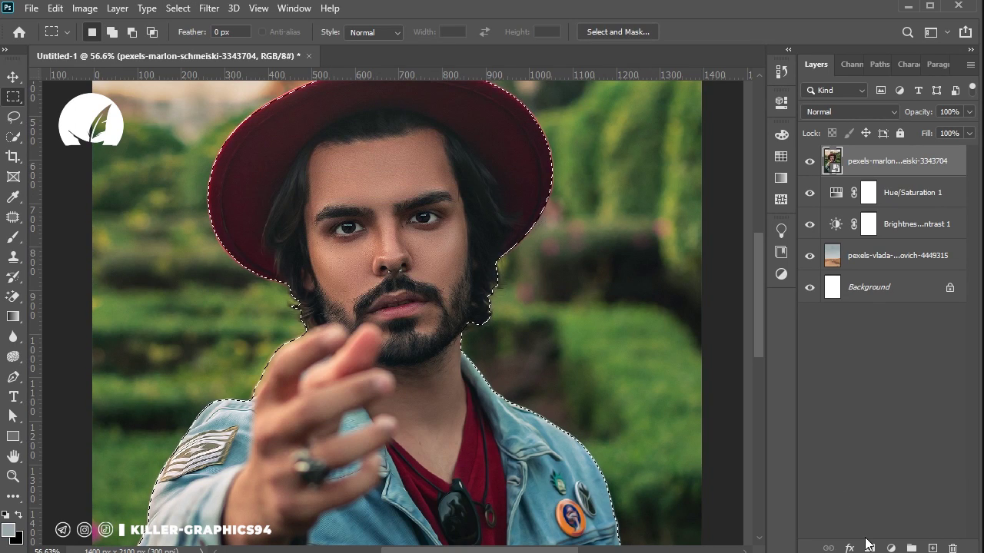
pyautogui.click(869, 548)
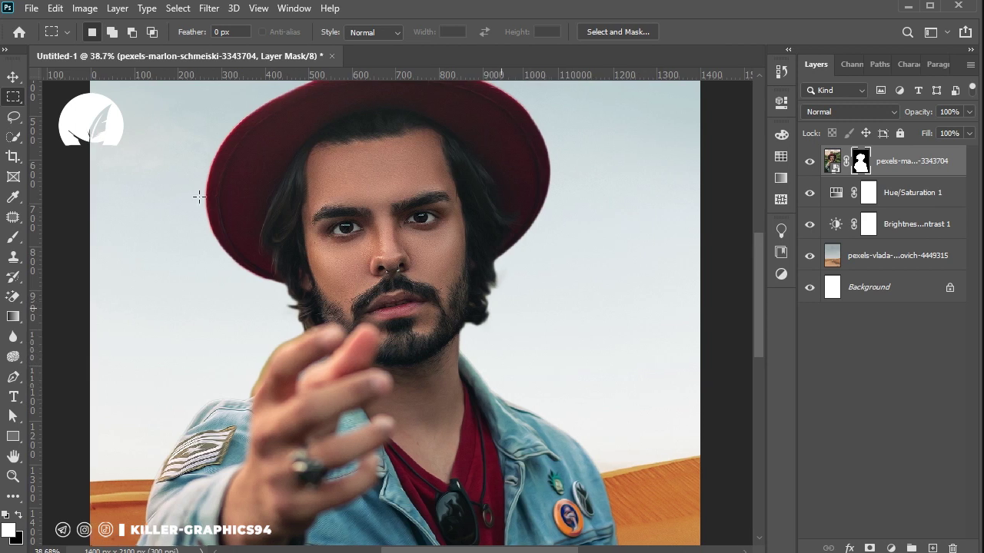
pyautogui.scroll(-3, 197, 193)
pyautogui.scroll(3, 429, 206)
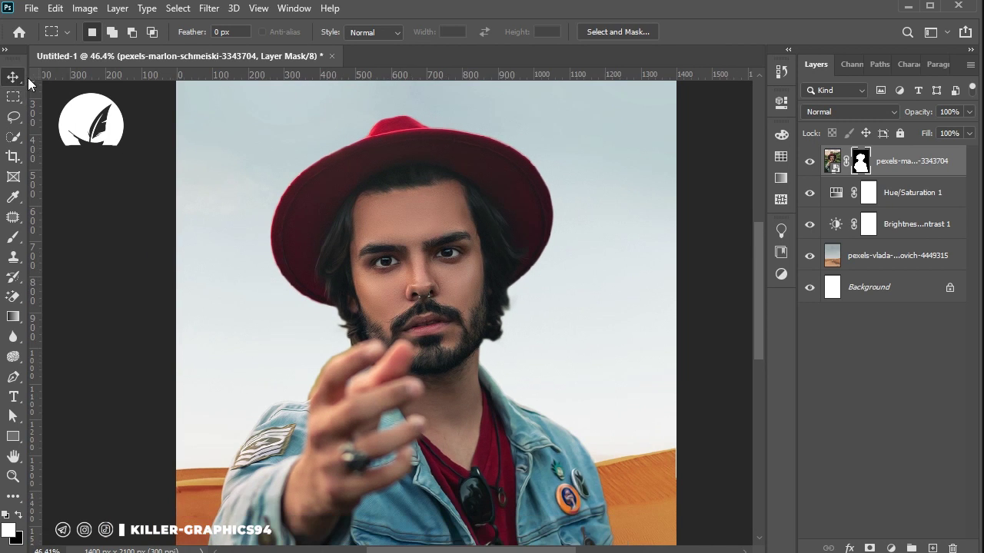
# Shrink the man to about 90% and reposition him above the dunes
pyautogui.press('v')
pyautogui.scroll(-3, 383, 179)
pyautogui.scroll(-2, 383, 181)
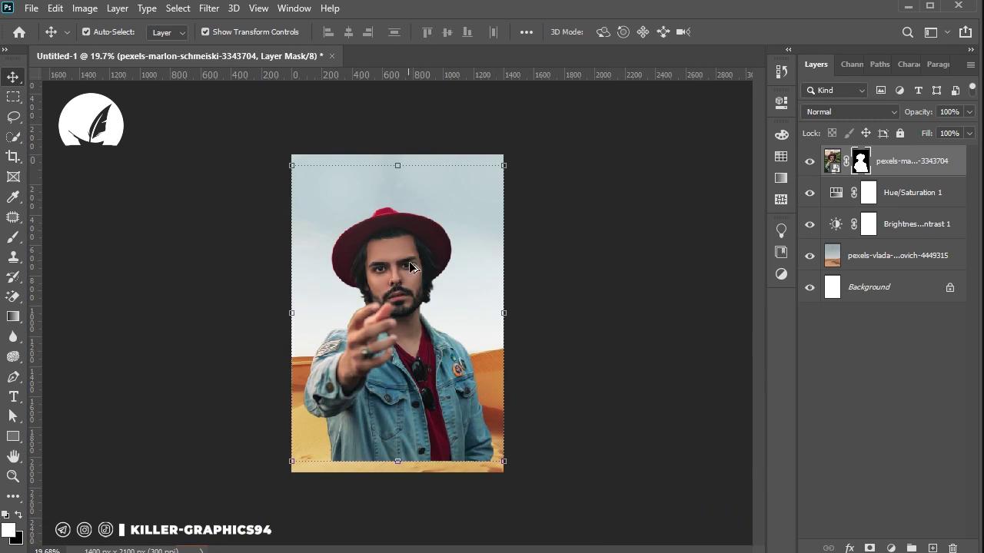
pyautogui.moveTo(420, 386); pyautogui.dragTo(413, 352)
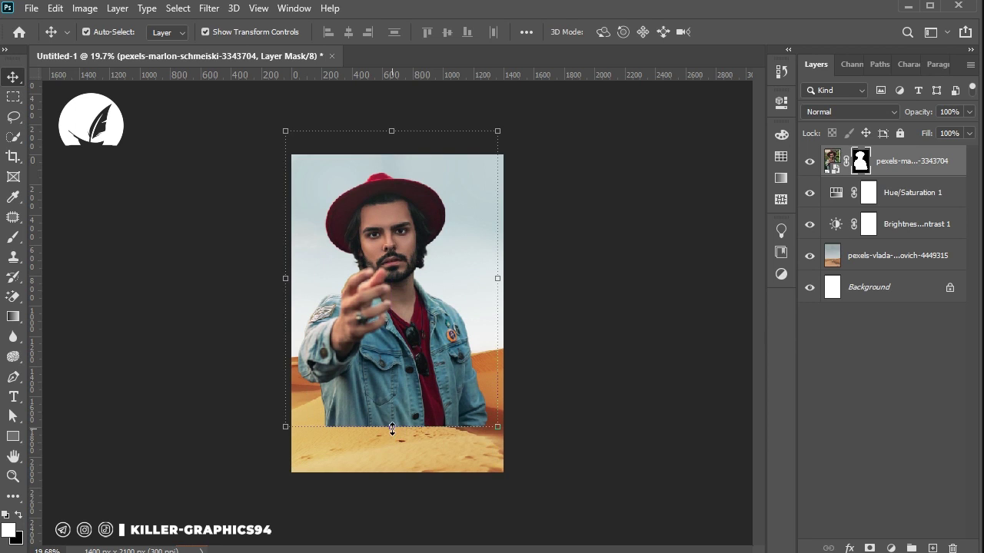
pyautogui.moveTo(391, 464); pyautogui.dragTo(401, 429)
pyautogui.scroll(1, 430, 435)
pyautogui.moveTo(406, 278); pyautogui.dragTo(398, 301)
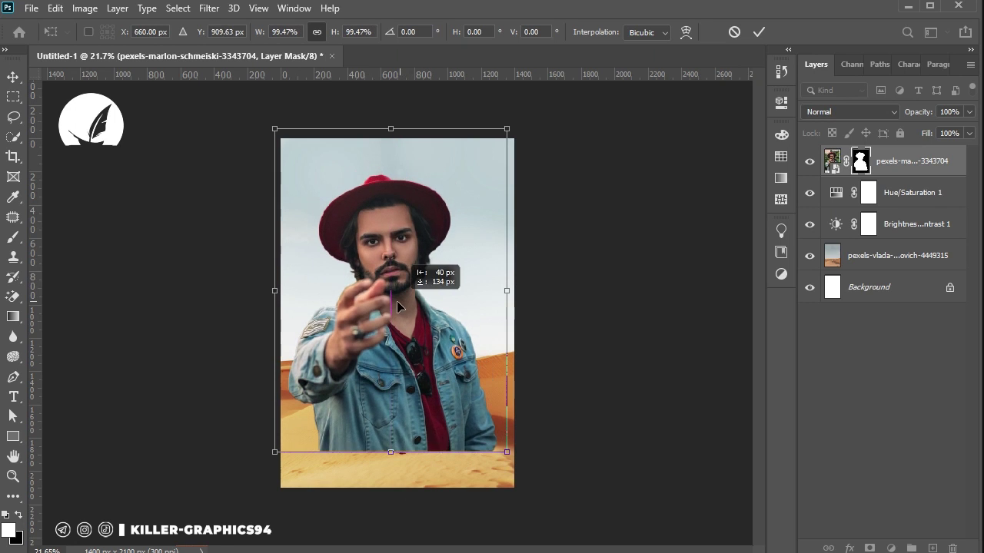
pyautogui.moveTo(393, 452); pyautogui.dragTo(393, 415)
pyautogui.moveTo(404, 375); pyautogui.dragTo(397, 384)
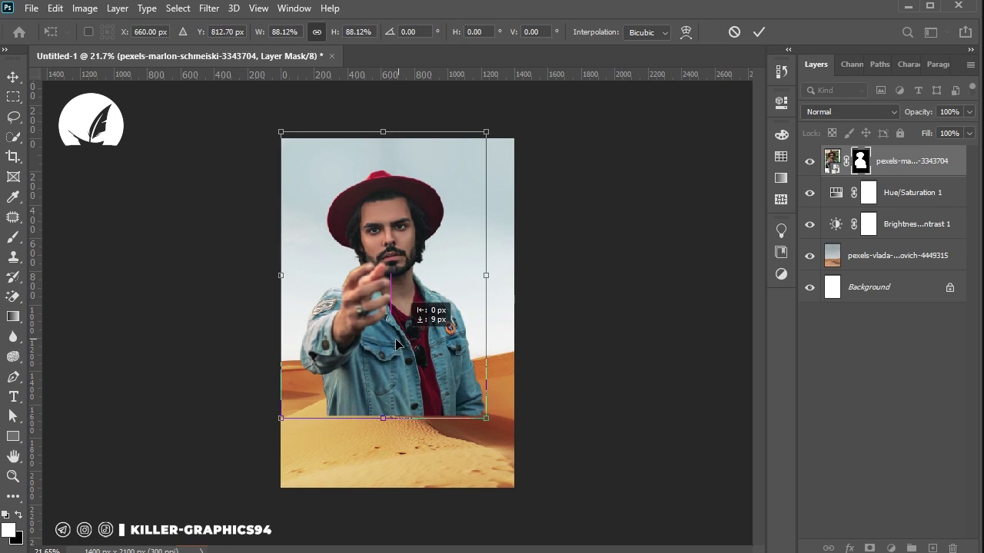
pyautogui.moveTo(383, 424); pyautogui.dragTo(384, 429)
pyautogui.moveTo(387, 364); pyautogui.dragTo(388, 345)
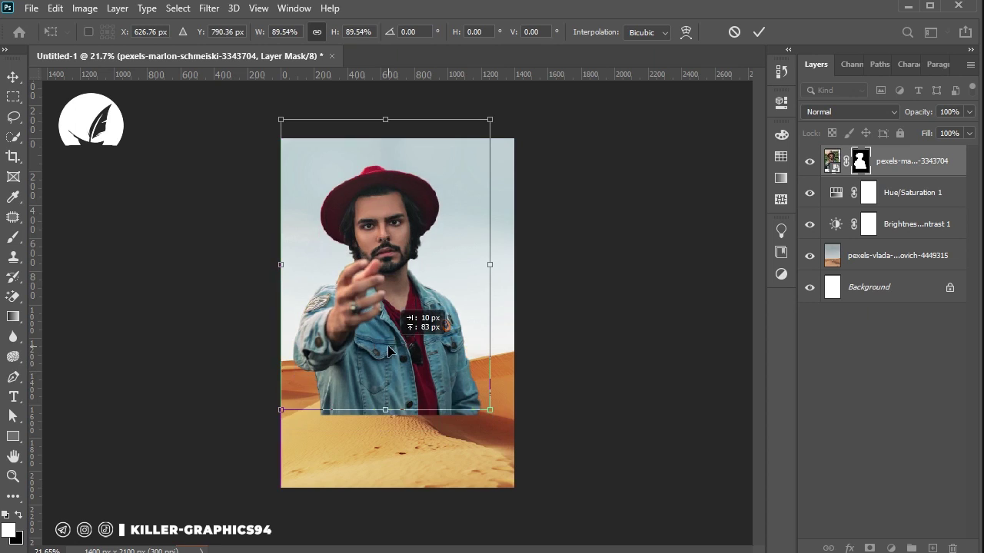
pyautogui.press('Return')
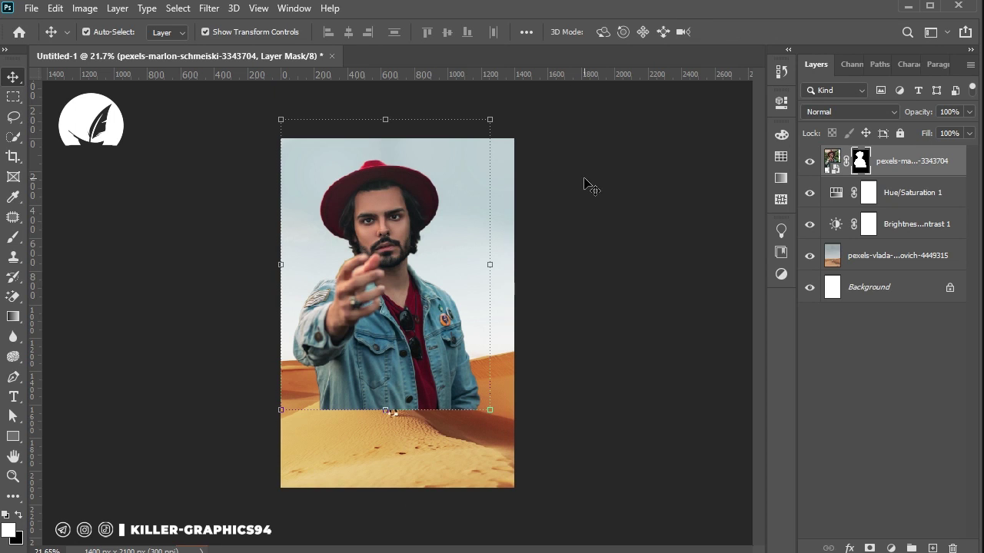
# Paint black on the man's mask with a soft brush to fade his lower body into the dunes
pyautogui.click(13, 237)
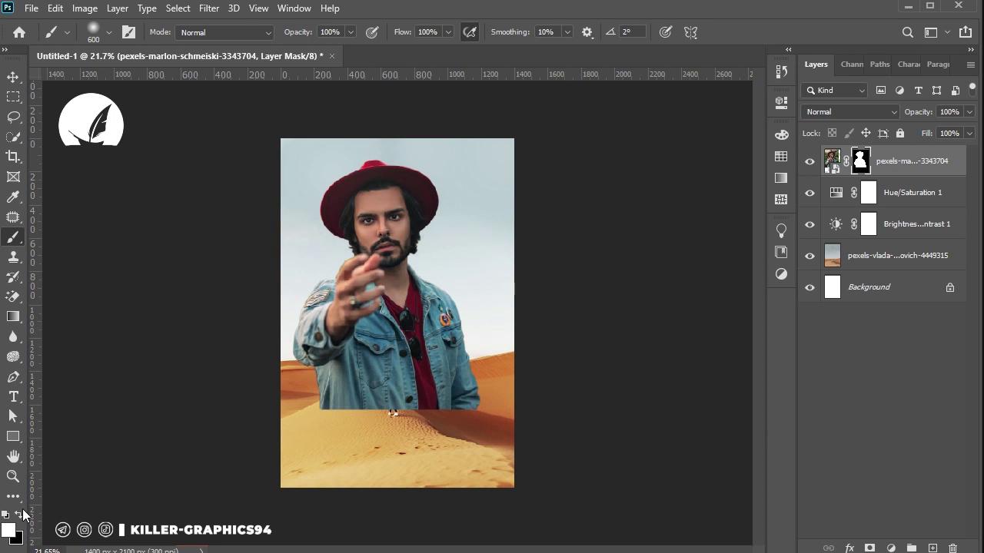
pyautogui.click(442, 361)
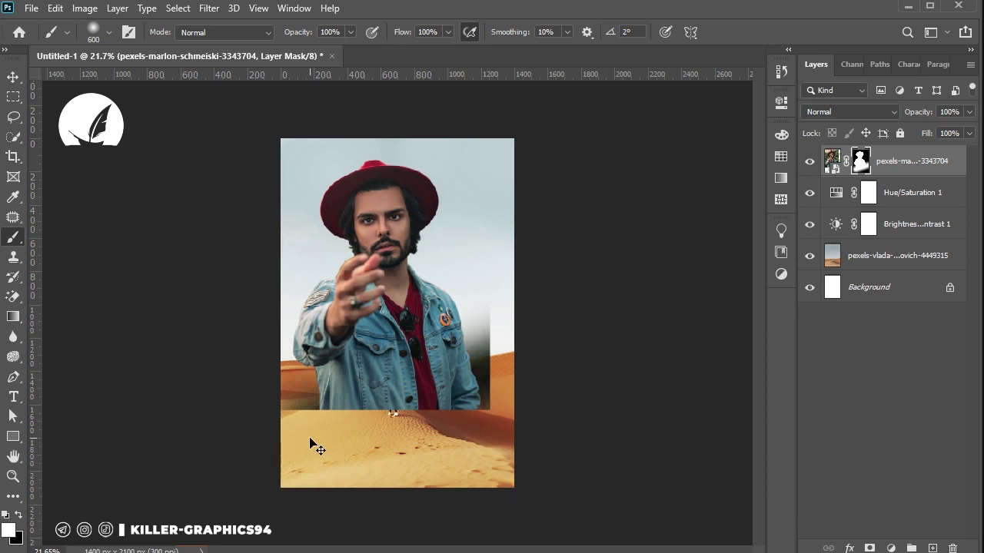
pyautogui.click(19, 514)
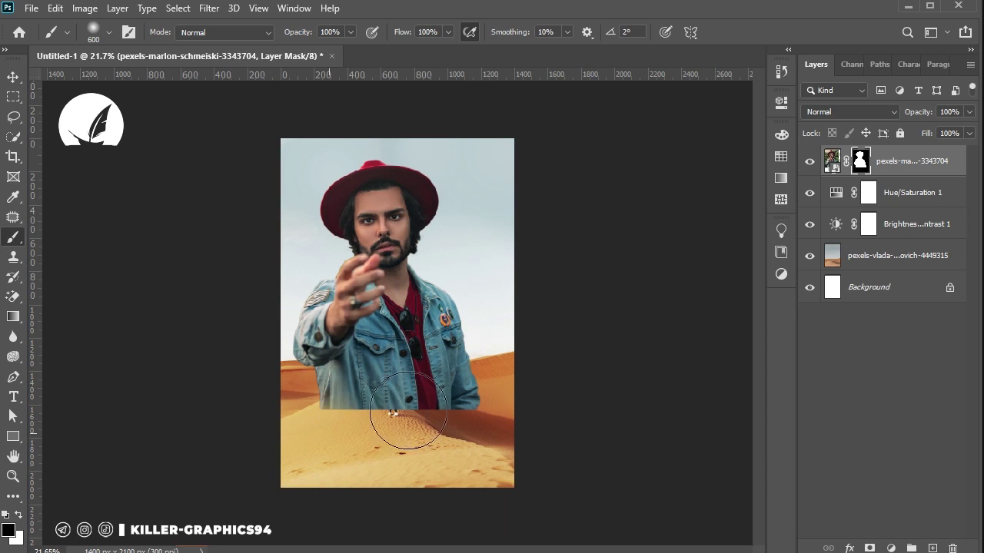
pyautogui.moveTo(385, 417)
pyautogui.mouseDown()
pyautogui.moveTo(351, 417)
pyautogui.moveTo(299, 396)
pyautogui.moveTo(431, 392)
pyautogui.moveTo(338, 361)
pyautogui.mouseUp()
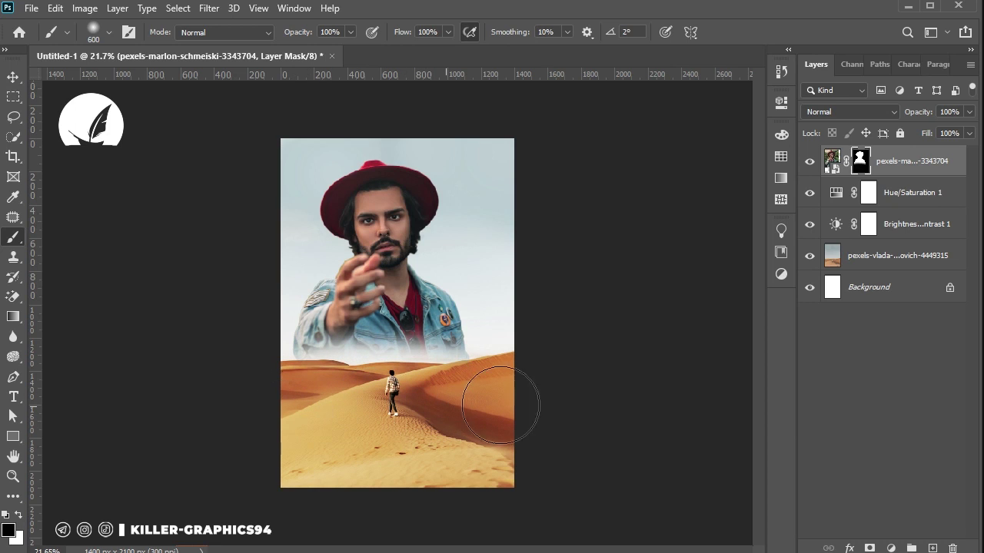
pyautogui.click(13, 77)
pyautogui.click(832, 160)
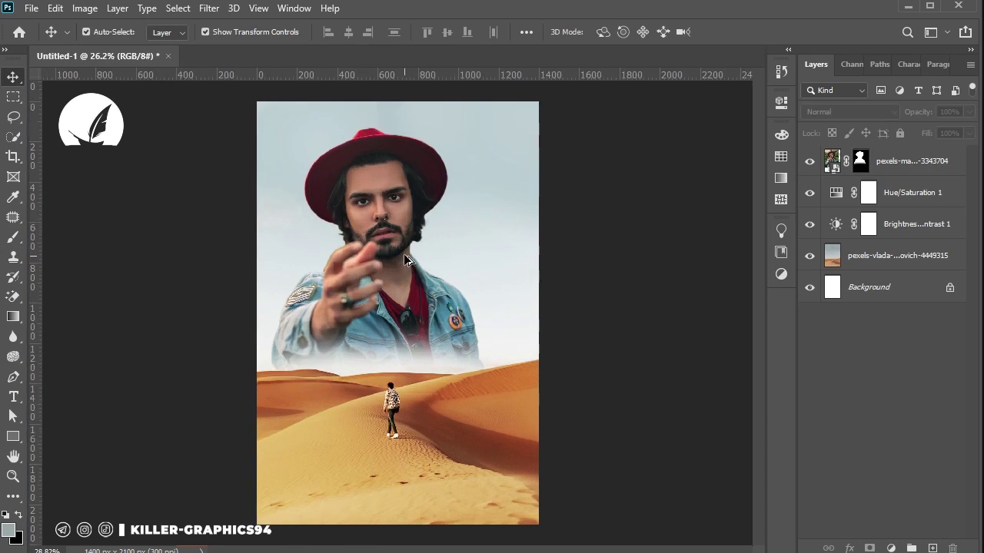
# Flip the man's portrait horizontally and reposition it with Free Transform
pyautogui.scroll(2, 403, 254)
pyautogui.moveTo(362, 227)
pyautogui.mouseDown()
pyautogui.moveTo(375, 227)
pyautogui.moveTo(365, 245)
pyautogui.mouseUp()
pyautogui.hotkey('ctrl', 't')
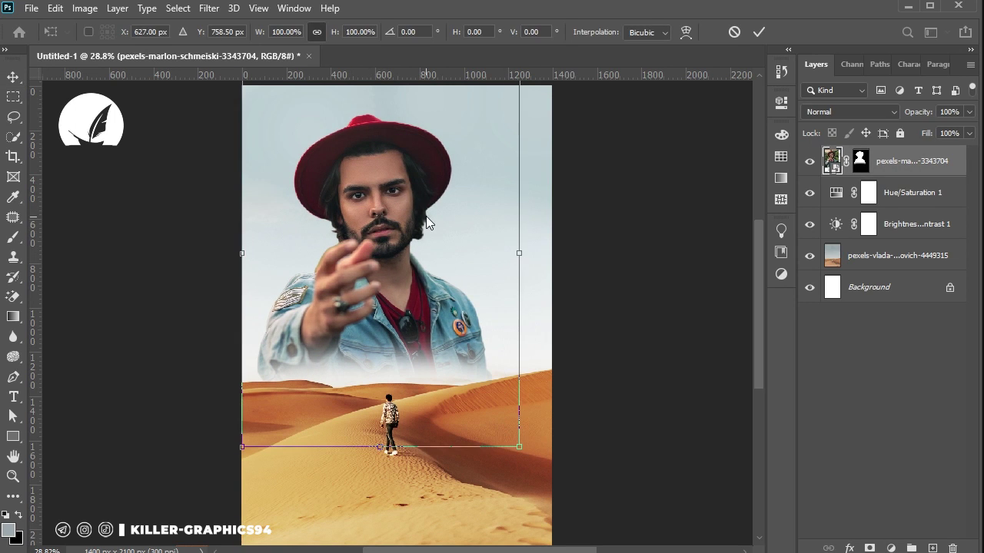
pyautogui.rightClick(400, 196)
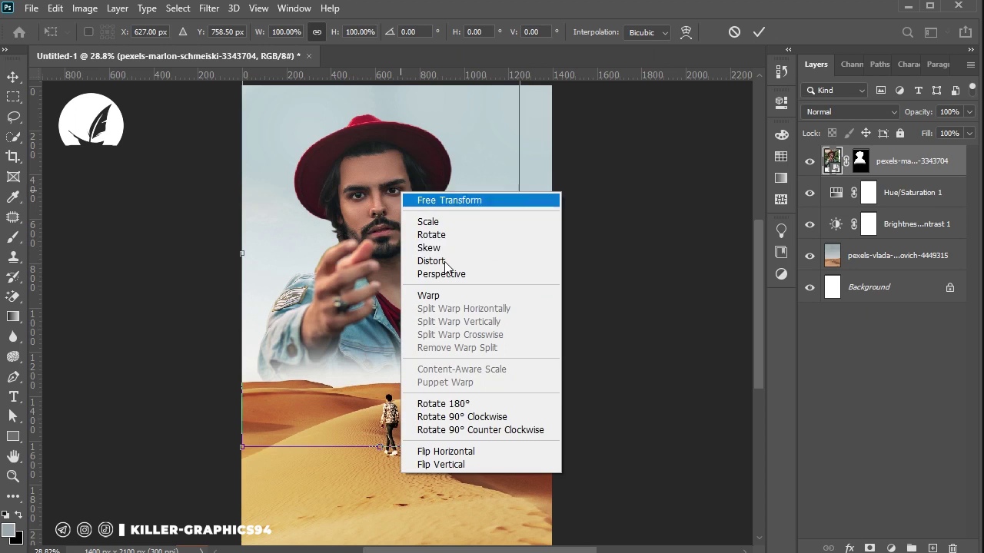
pyautogui.click(454, 448)
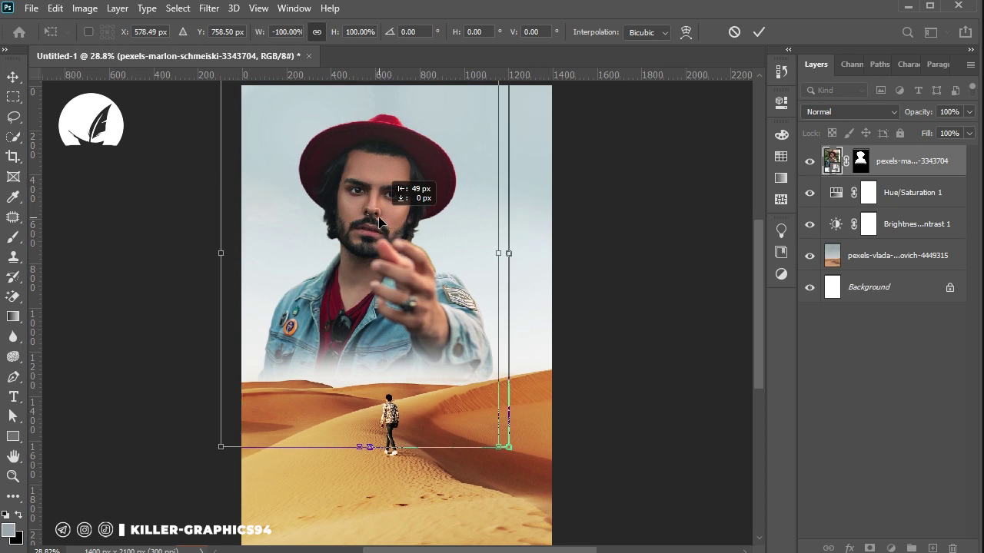
pyautogui.moveTo(401, 223); pyautogui.dragTo(281, 198)
pyautogui.click(17, 79)
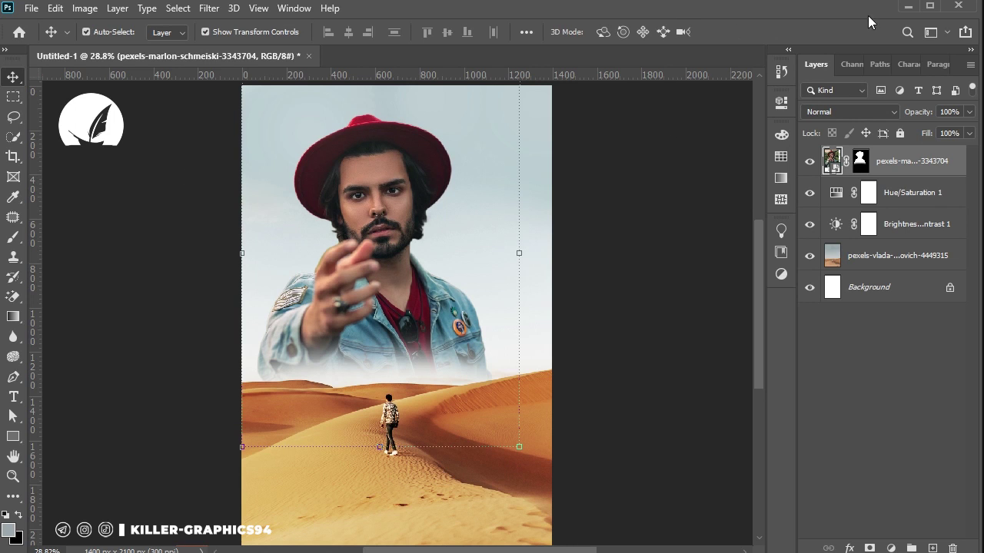
# Nudge the man's portrait slightly left and deselect
pyautogui.scroll(-3, 413, 251)
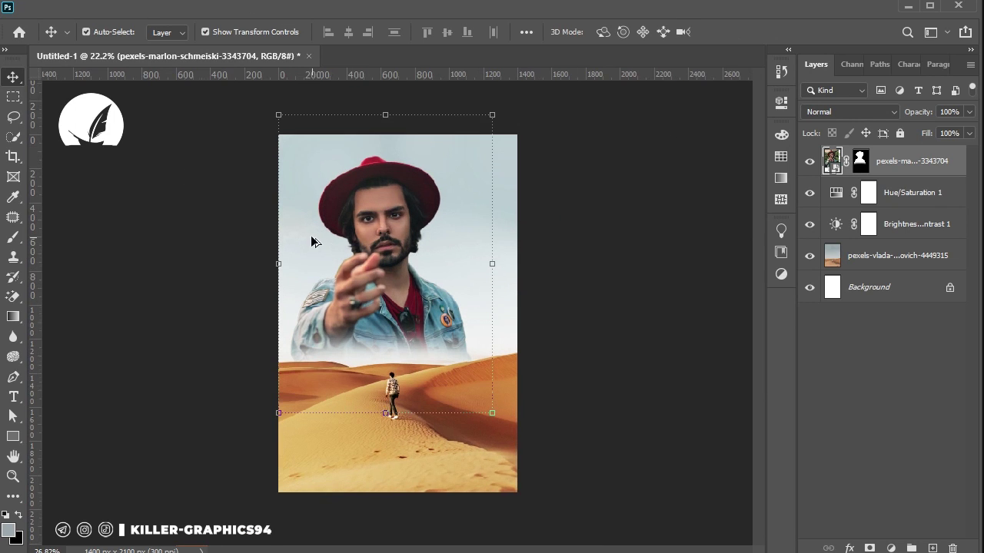
pyautogui.scroll(2, 333, 250)
pyautogui.moveTo(380, 267); pyautogui.dragTo(361, 272)
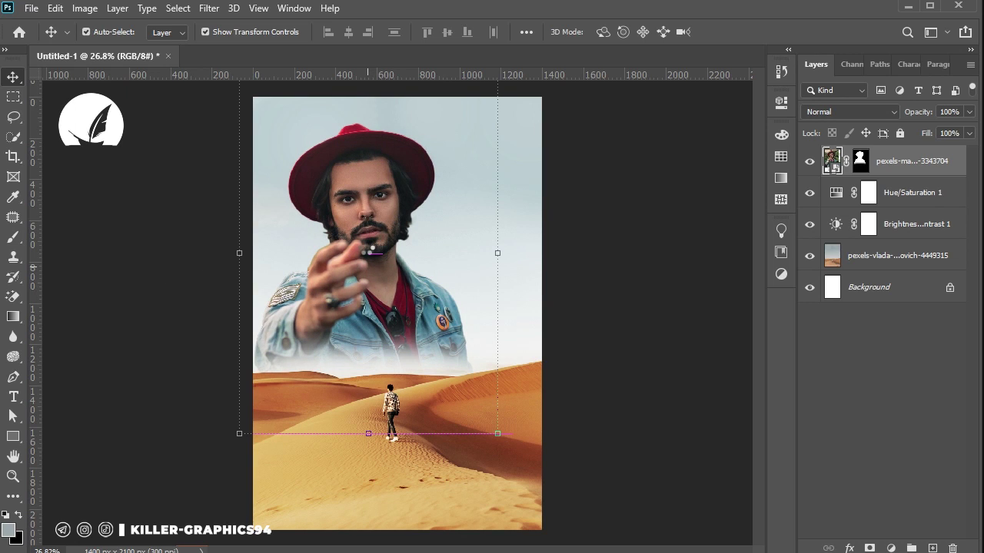
pyautogui.click(369, 250)
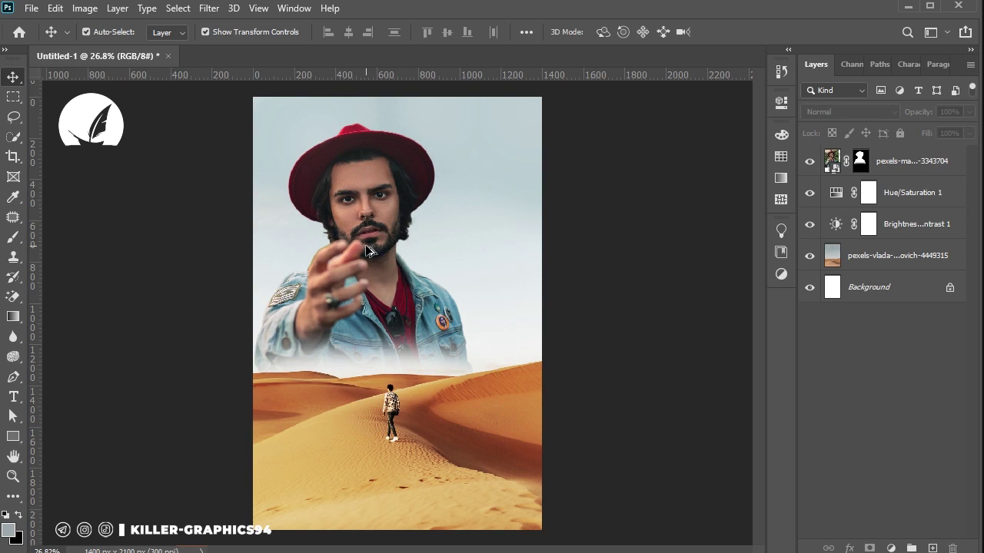
# Place the woman's photo as an embedded image and flip it horizontally
pyautogui.click(31, 9)
pyautogui.click(98, 314)
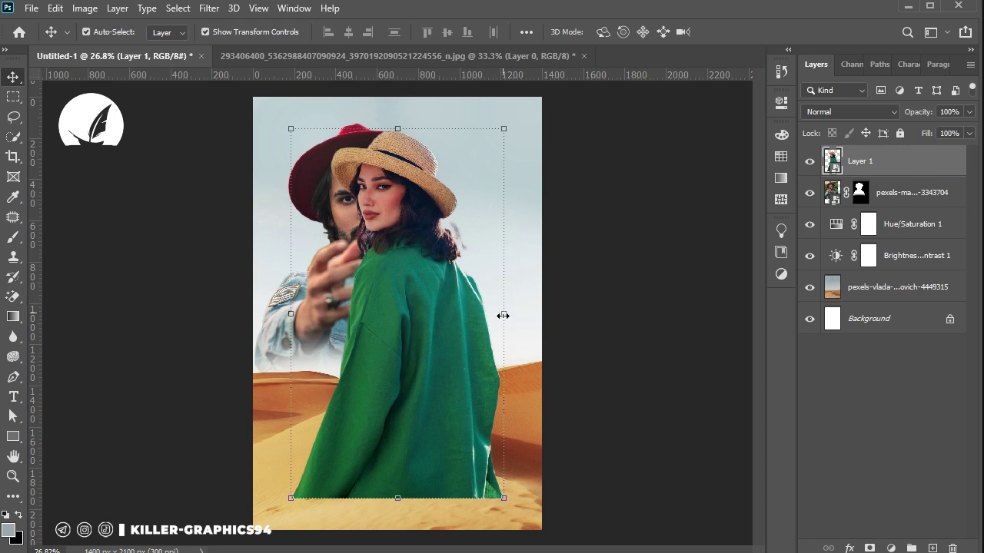
pyautogui.rightClick(401, 304)
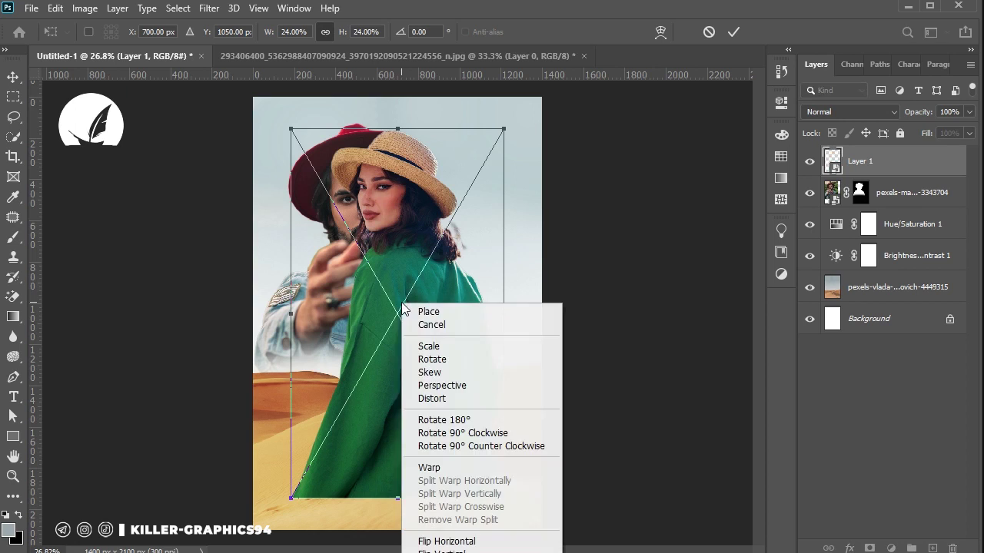
pyautogui.click(452, 541)
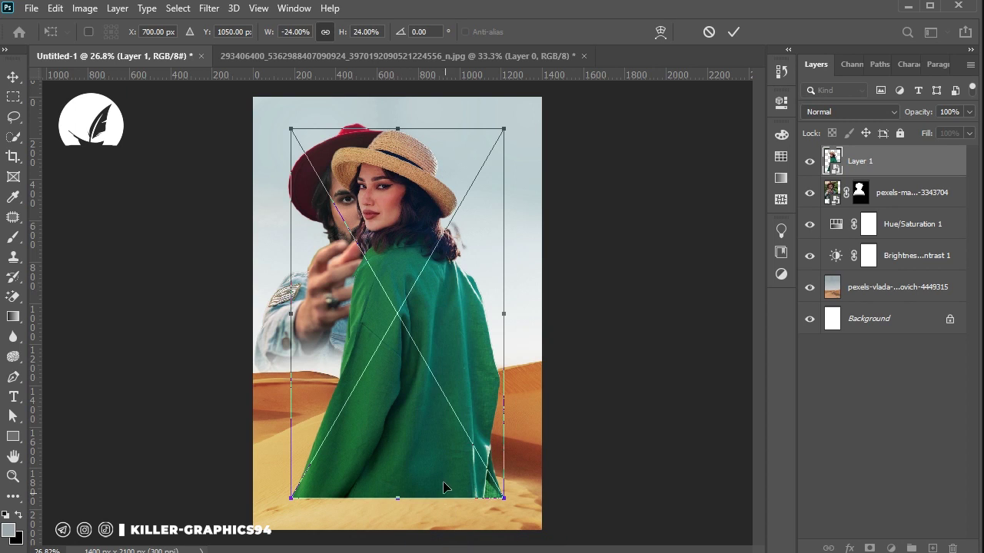
# Enlarge the woman to about 29%, position her right of the man, and add a layer mask
pyautogui.moveTo(522, 501); pyautogui.dragTo(560, 529)
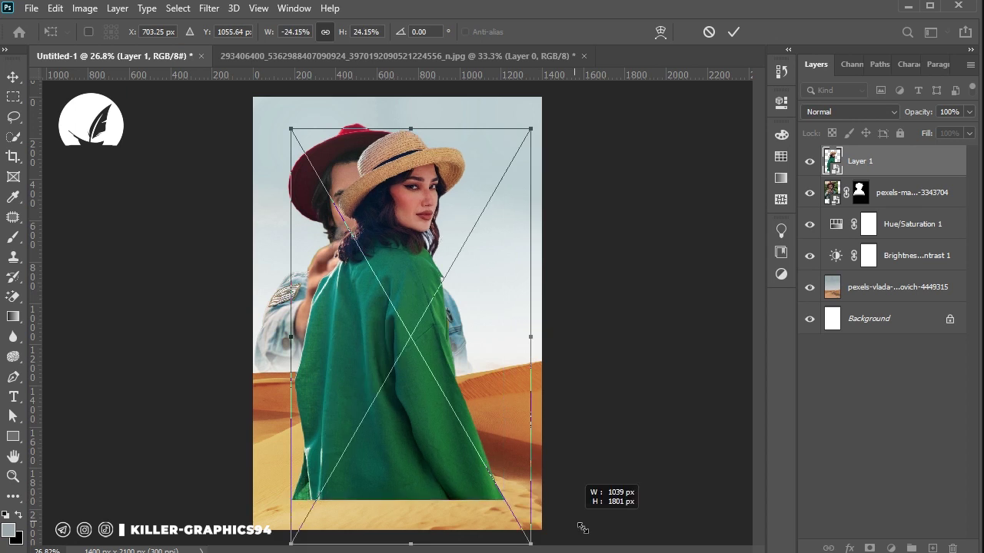
pyautogui.moveTo(425, 379); pyautogui.dragTo(444, 354)
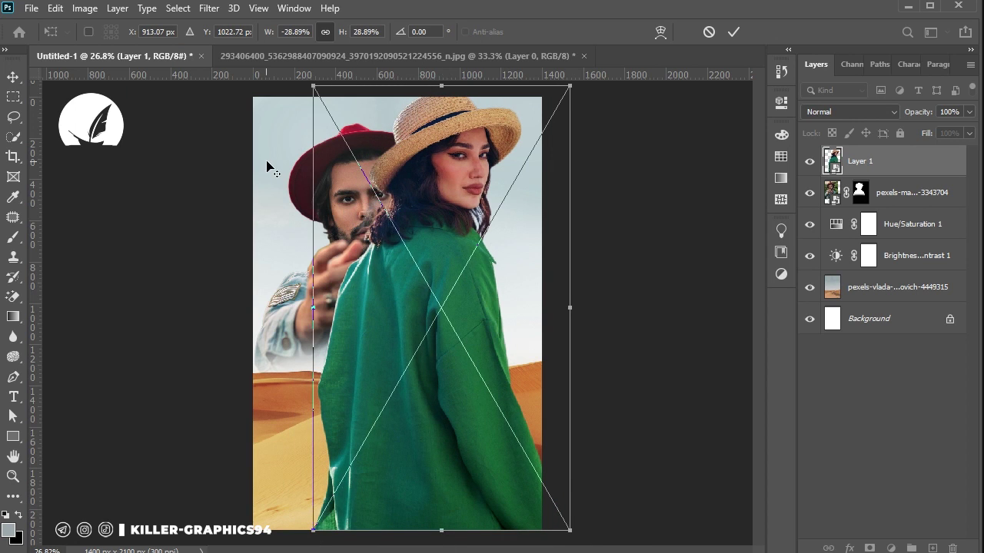
pyautogui.hotkey('ctrl', '0')
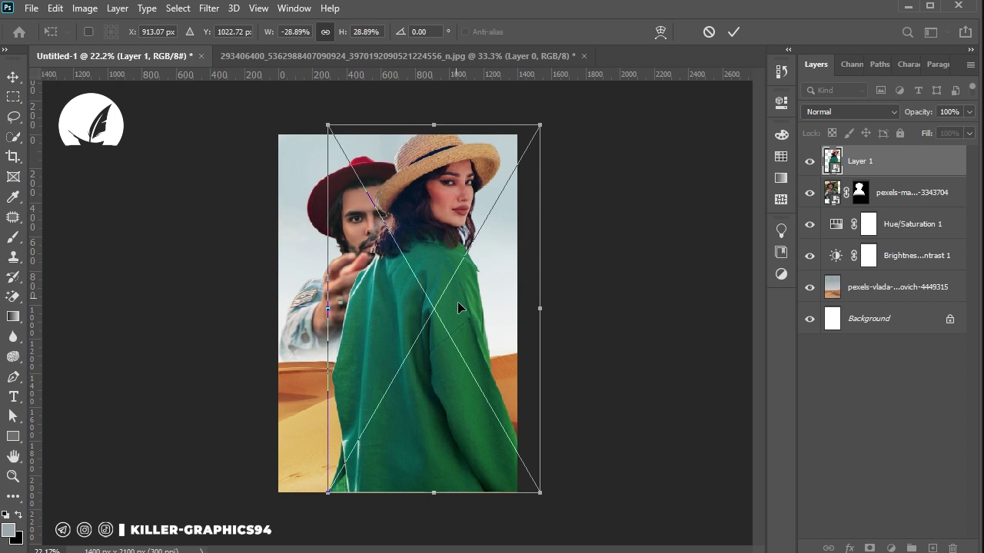
pyautogui.moveTo(428, 265); pyautogui.dragTo(419, 263)
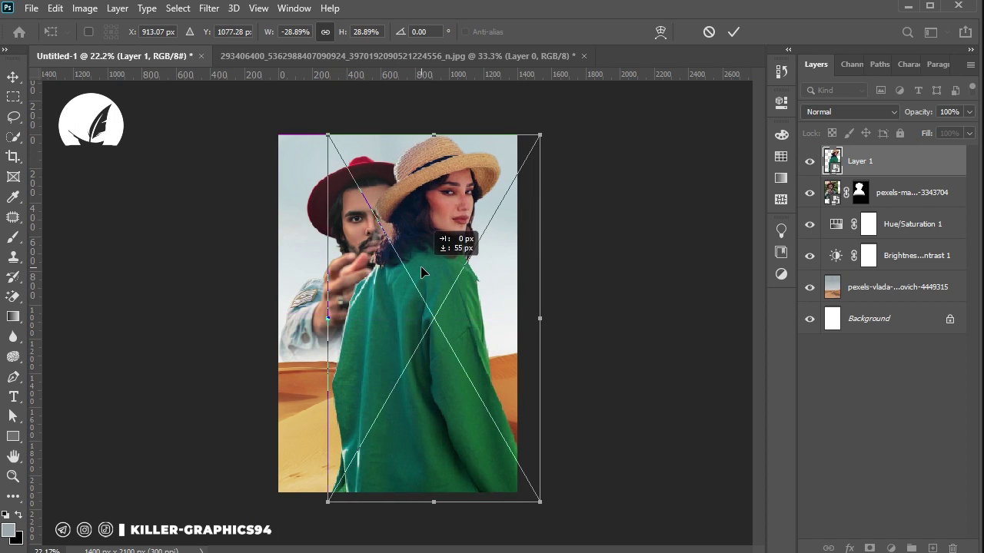
pyautogui.moveTo(419, 258); pyautogui.dragTo(421, 271)
pyautogui.click(10, 80)
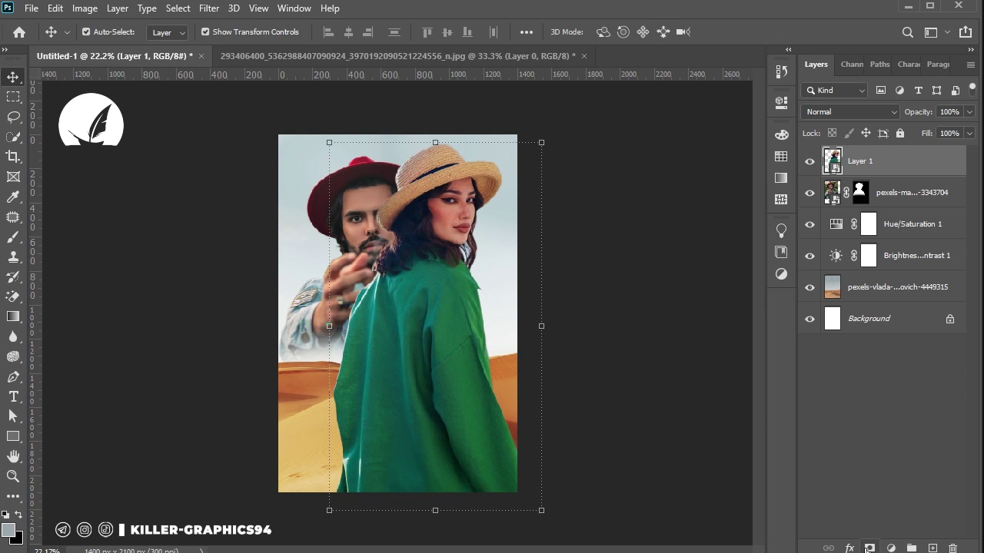
pyautogui.click(869, 548)
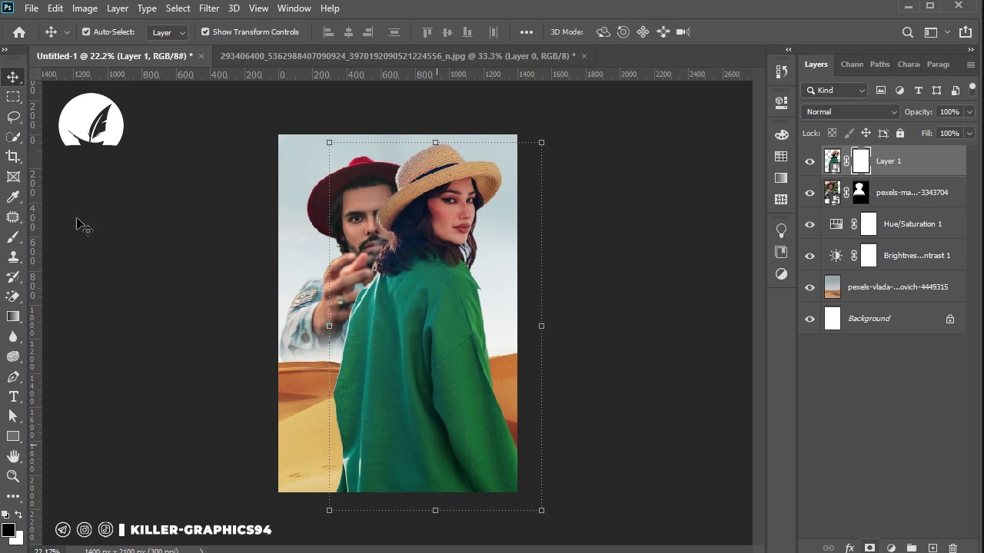
# Paint black on Layer 1's mask to hide the woman's lower body
pyautogui.click(13, 236)
pyautogui.moveTo(309, 484)
pyautogui.mouseDown()
pyautogui.moveTo(417, 509)
pyautogui.moveTo(554, 450)
pyautogui.moveTo(461, 430)
pyautogui.moveTo(319, 376)
pyautogui.moveTo(323, 439)
pyautogui.moveTo(472, 439)
pyautogui.moveTo(476, 392)
pyautogui.moveTo(355, 388)
pyautogui.moveTo(492, 384)
pyautogui.moveTo(476, 415)
pyautogui.moveTo(415, 415)
pyautogui.moveTo(330, 355)
pyautogui.moveTo(285, 340)
pyautogui.moveTo(351, 340)
pyautogui.moveTo(461, 369)
pyautogui.moveTo(396, 382)
pyautogui.mouseUp()
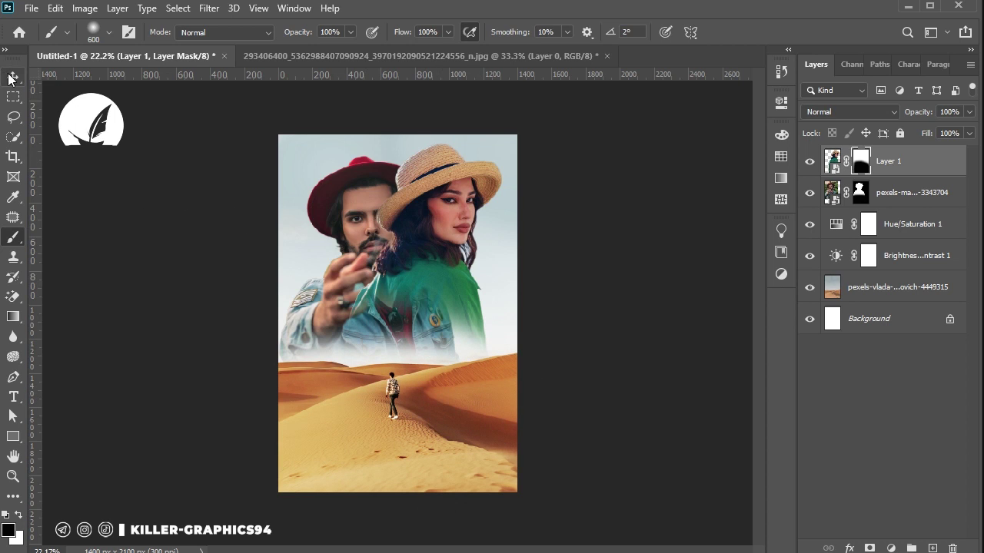
pyautogui.click(13, 76)
# Scale the woman to 98.67% and move her slightly down and right
pyautogui.hotkey('ctrl', '+')
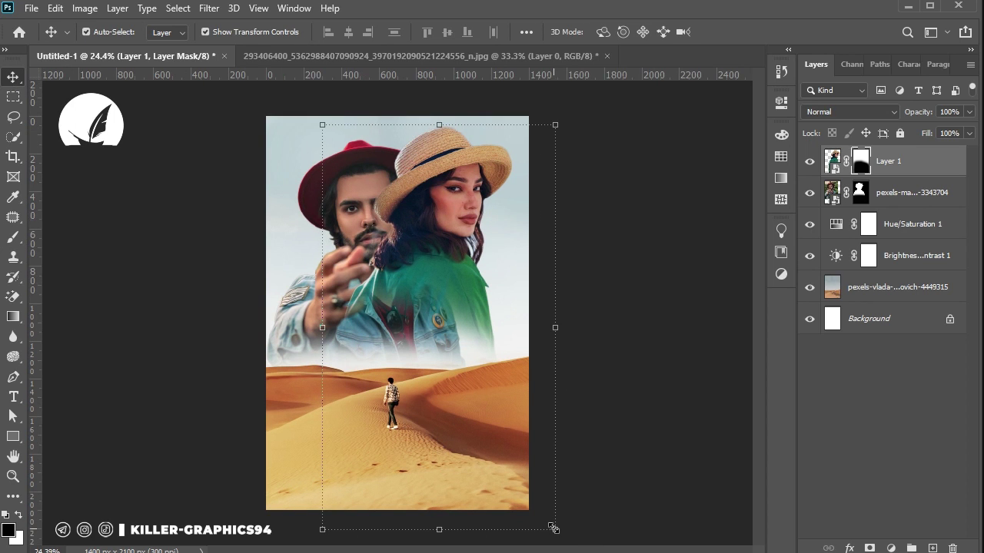
pyautogui.moveTo(553, 528)
pyautogui.mouseDown()
pyautogui.moveTo(569, 522)
pyautogui.moveTo(577, 551)
pyautogui.mouseUp()
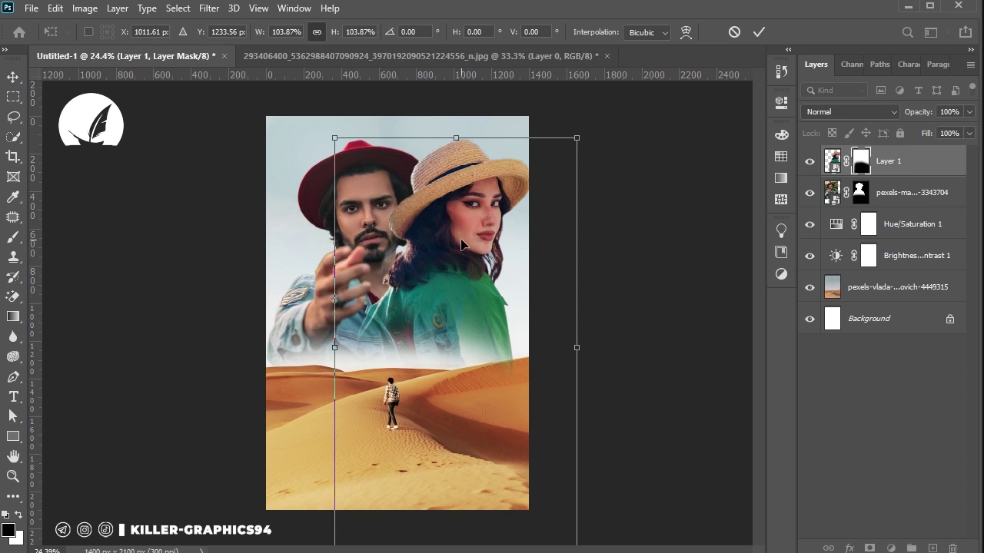
pyautogui.hotkey('ctrl', '-')
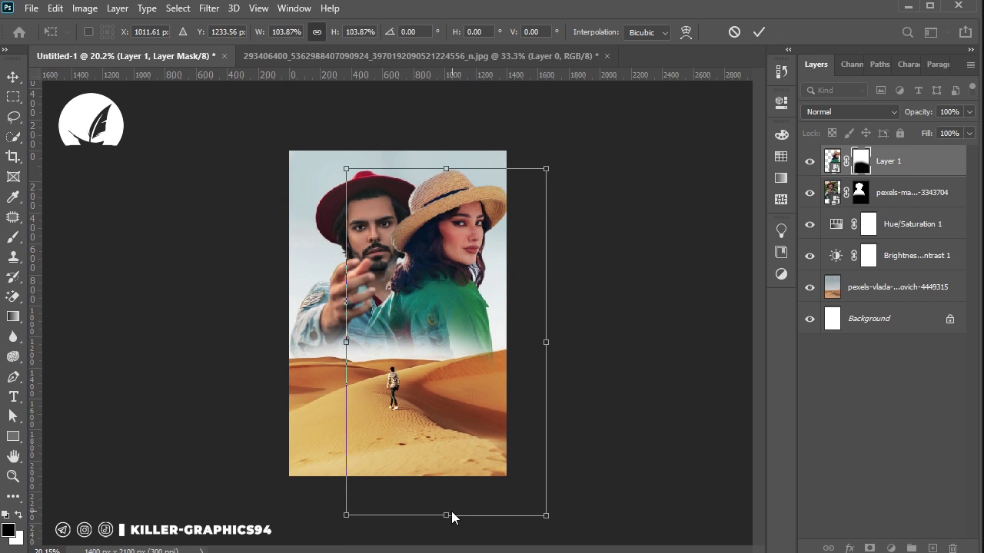
pyautogui.moveTo(444, 514); pyautogui.dragTo(446, 527)
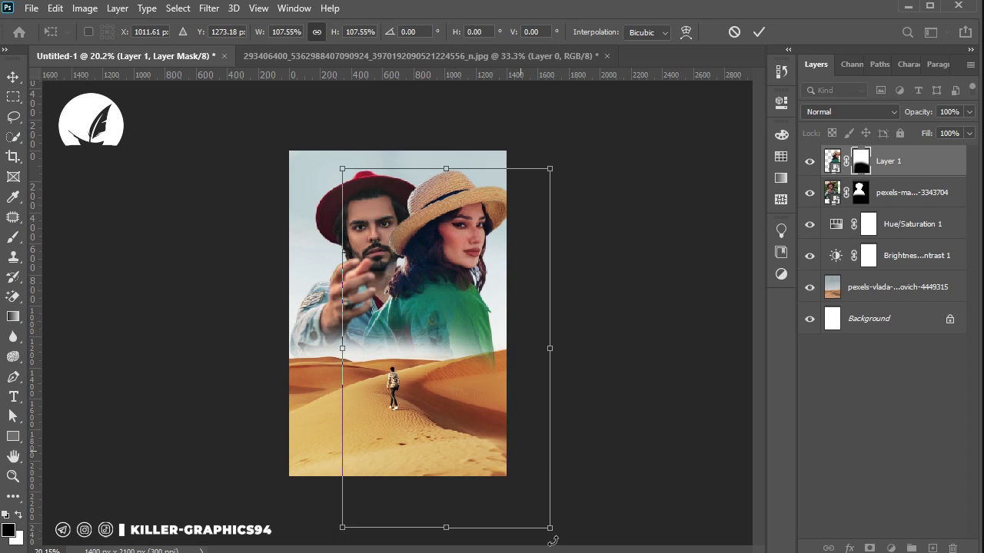
pyautogui.moveTo(550, 527); pyautogui.dragTo(533, 497)
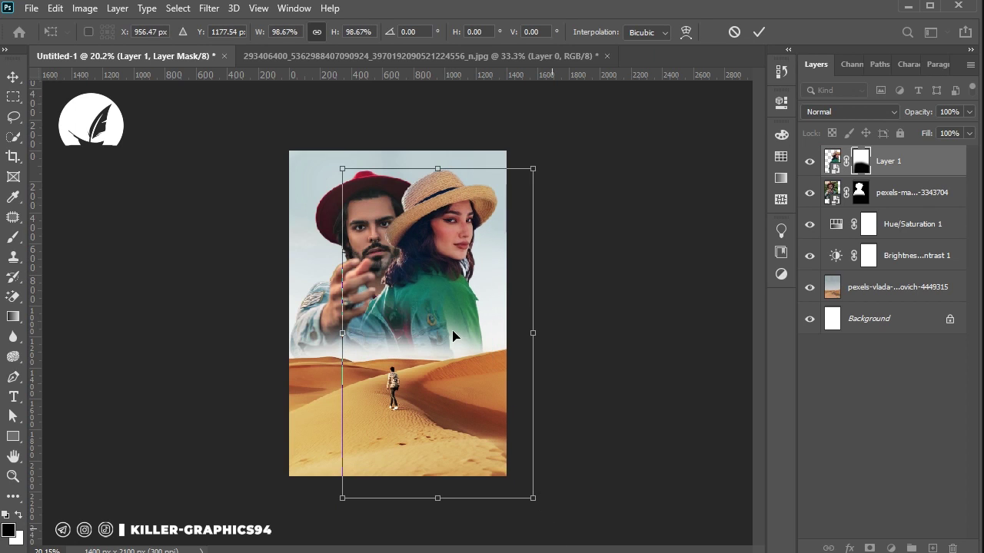
pyautogui.moveTo(414, 262); pyautogui.dragTo(425, 273)
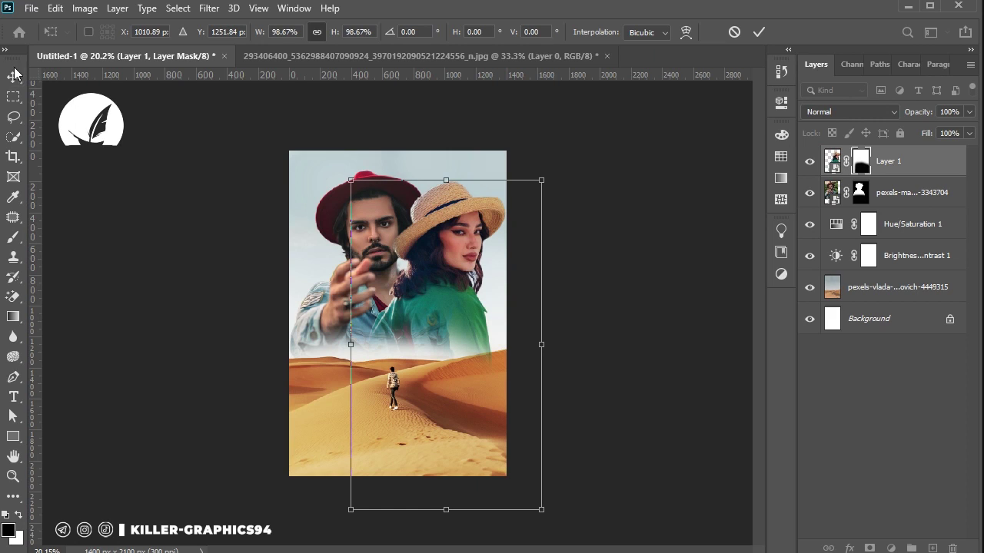
pyautogui.moveTo(433, 282); pyautogui.dragTo(446, 282)
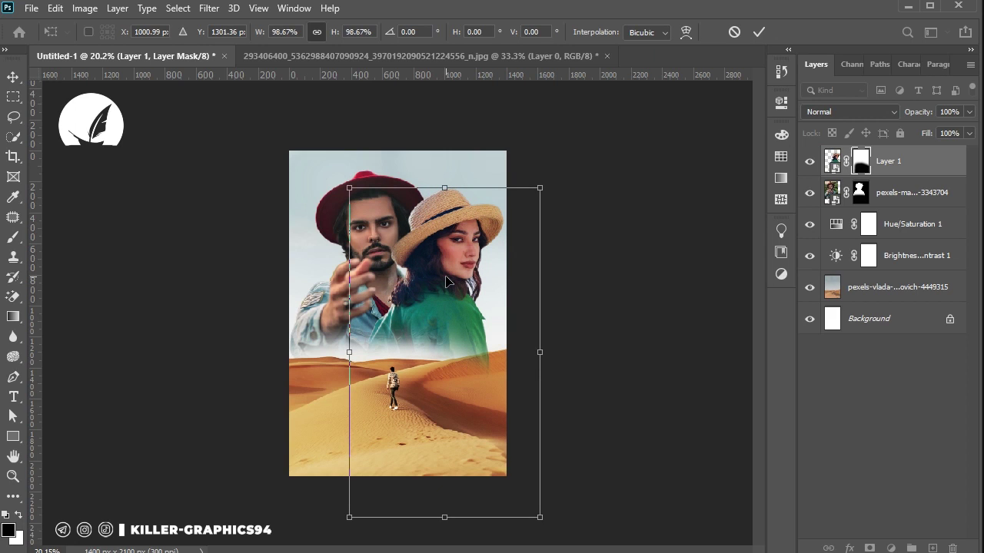
pyautogui.moveTo(446, 282); pyautogui.dragTo(450, 286)
pyautogui.click(17, 76)
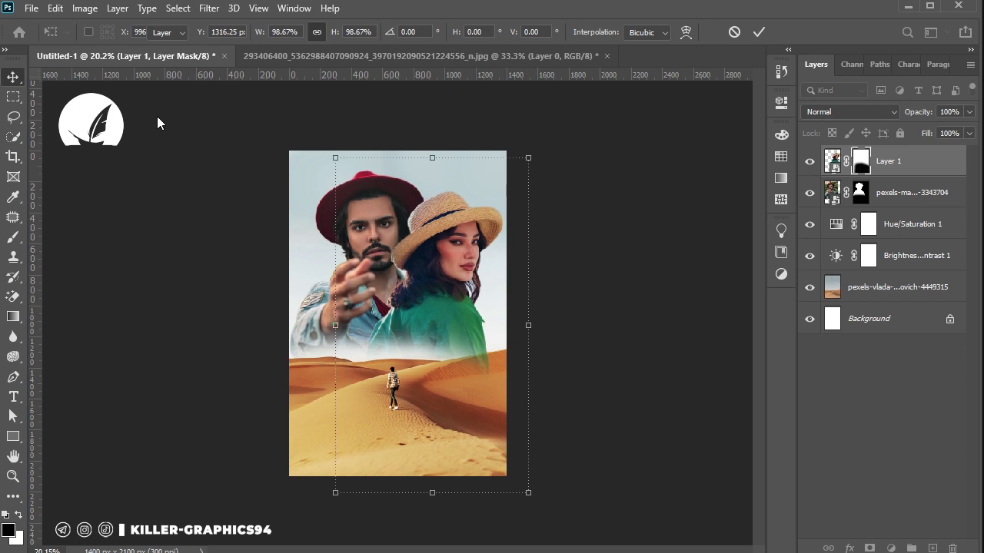
# Bring the man's portrait layer above the woman's layer with Ctrl+]
pyautogui.click(223, 188)
pyautogui.scroll(1, 364, 244)
pyautogui.scroll(1, 399, 322)
pyautogui.moveTo(360, 223); pyautogui.dragTo(366, 223)
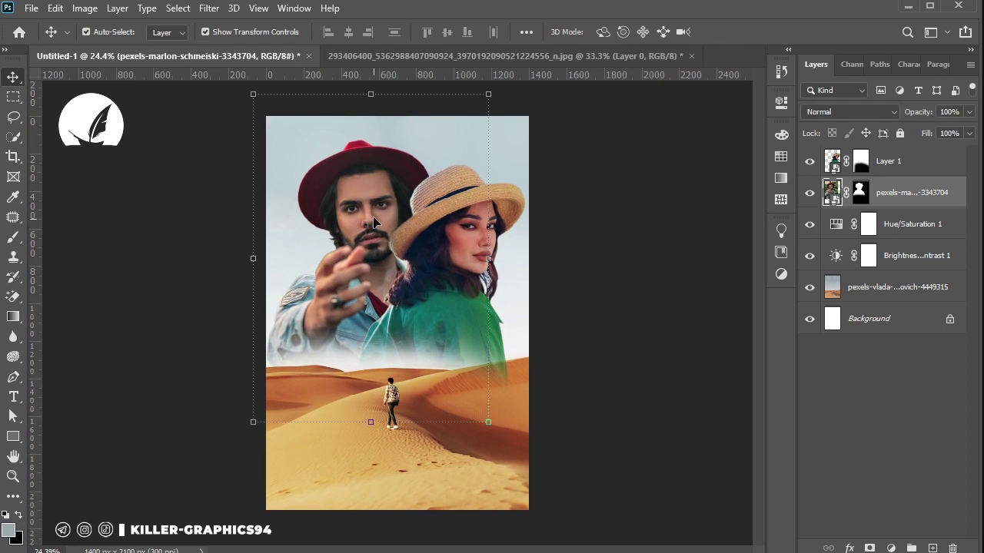
pyautogui.click(112, 209)
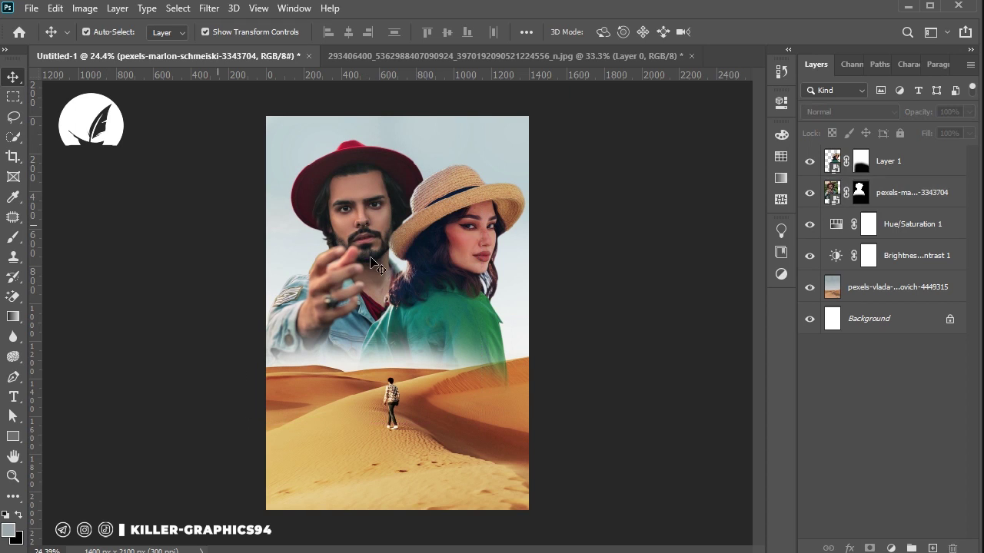
pyautogui.scroll(-1, 405, 256)
pyautogui.moveTo(365, 228); pyautogui.dragTo(367, 231)
pyautogui.hotkey('ctrl', ']')
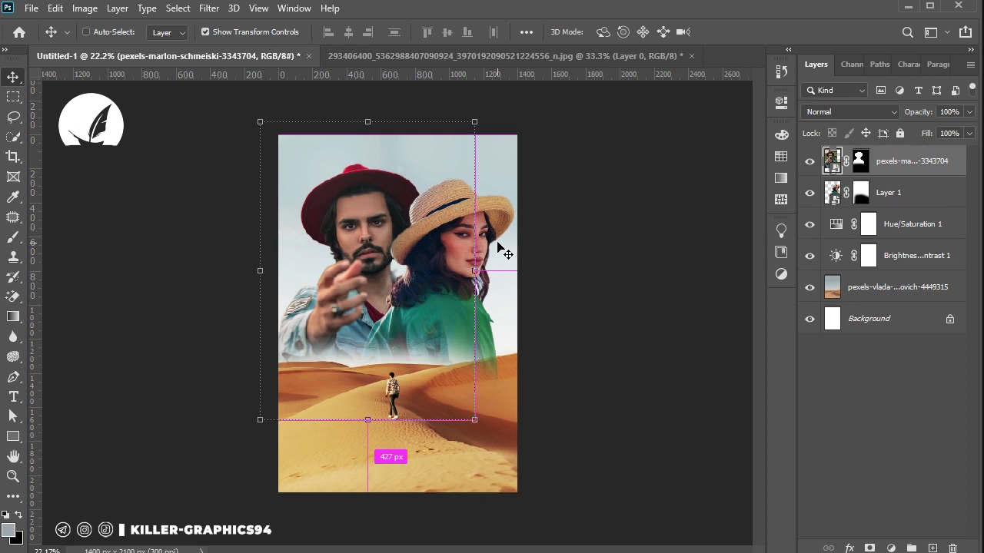
# Fit the poster in the window and shift the woman slightly right
pyautogui.click(619, 233)
pyautogui.hotkey('ctrl', '0')
pyautogui.moveTo(447, 232); pyautogui.dragTo(490, 232)
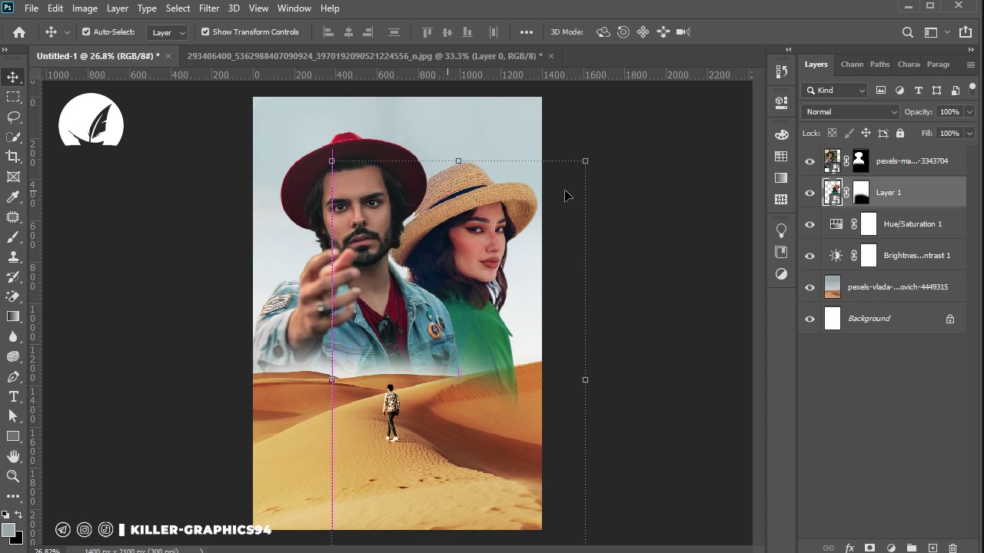
# Paint black on Layer 1's mask to hide the green shirt over the dunes
pyautogui.click(860, 194)
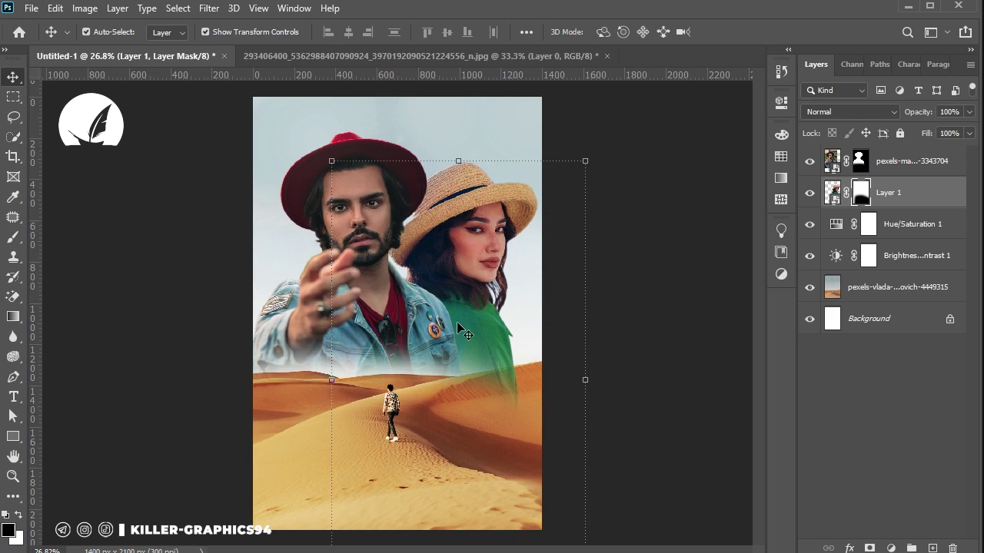
pyautogui.click(13, 237)
pyautogui.moveTo(437, 435); pyautogui.dragTo(575, 397)
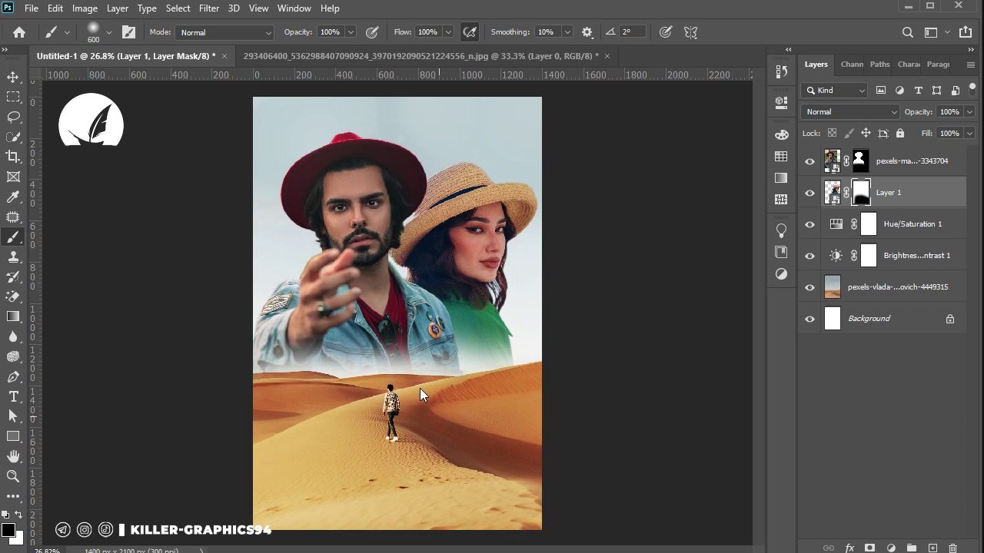
# Nudge the woman slightly left, closer to the man
pyautogui.press('v')
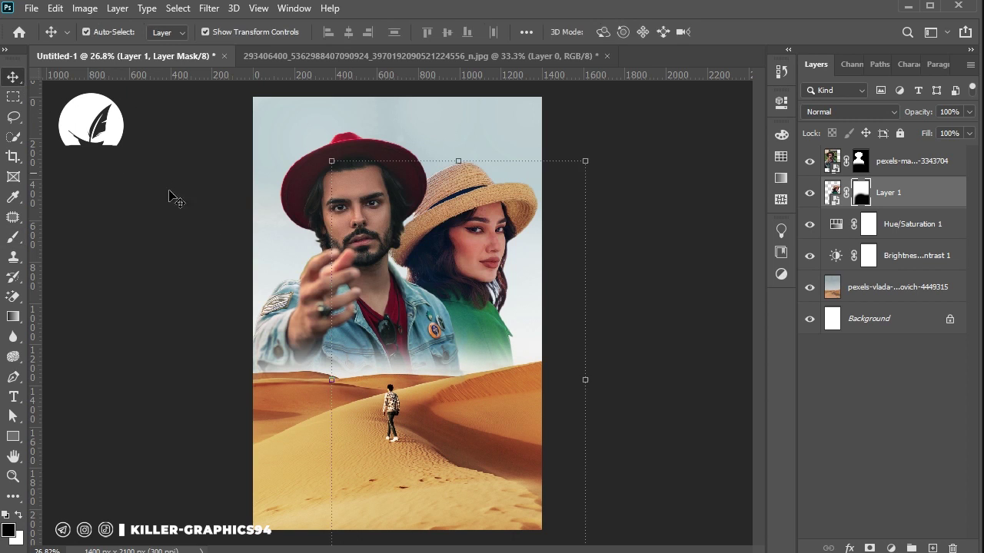
pyautogui.scroll(-2, 180, 198)
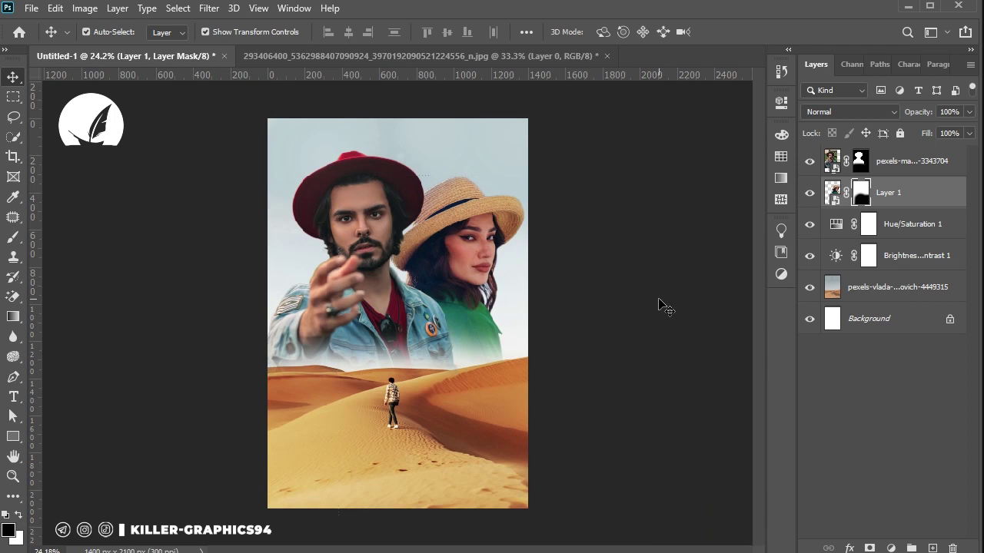
pyautogui.click(659, 297)
pyautogui.moveTo(459, 243)
pyautogui.mouseDown()
pyautogui.moveTo(451, 238)
pyautogui.moveTo(462, 243)
pyautogui.mouseUp()
pyautogui.click(569, 269)
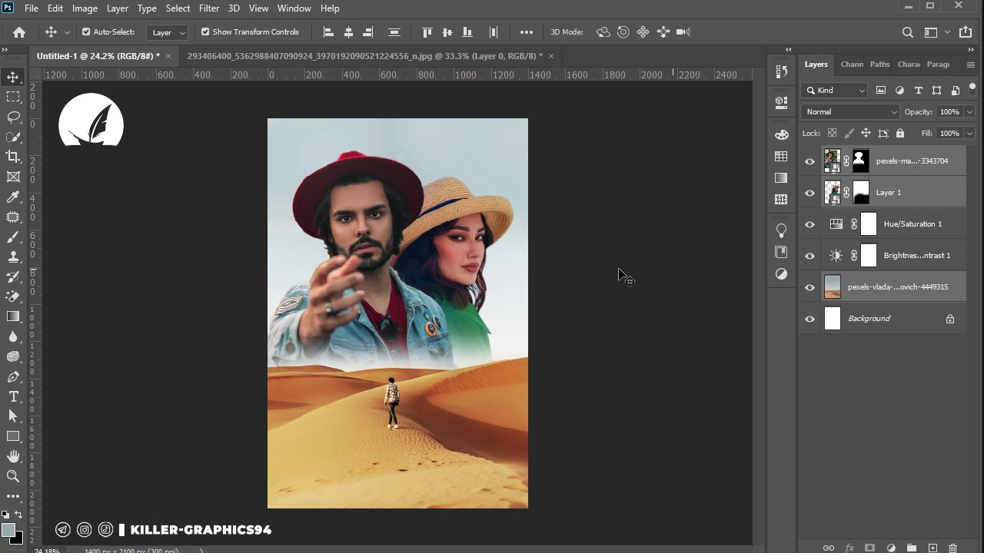
# Select both people layers and move them up and to the right together
pyautogui.click(621, 275)
pyautogui.click(463, 261)
pyautogui.keyDown('shift'); pyautogui.click(333, 259); pyautogui.keyUp('shift')
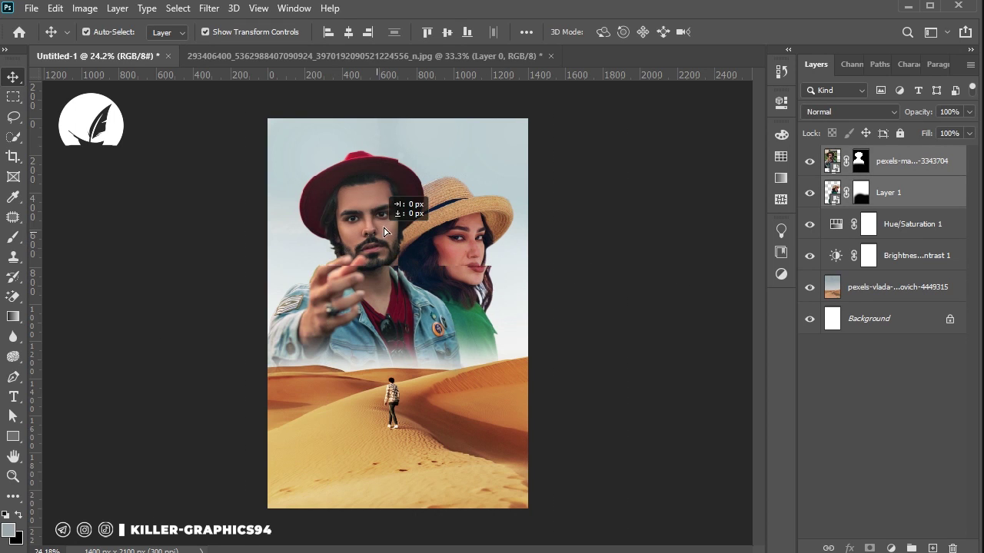
pyautogui.moveTo(359, 240); pyautogui.dragTo(379, 231)
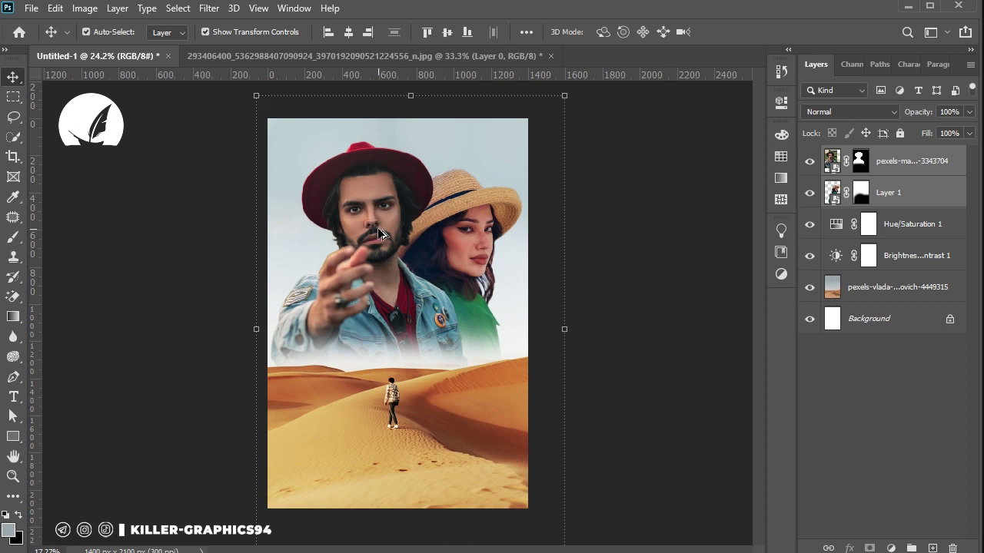
# Scale both people together to 97.91%, nudge them slightly, and apply
pyautogui.hotkey('ctrl', '-')
pyautogui.click(642, 326)
pyautogui.scroll(1, 415, 292)
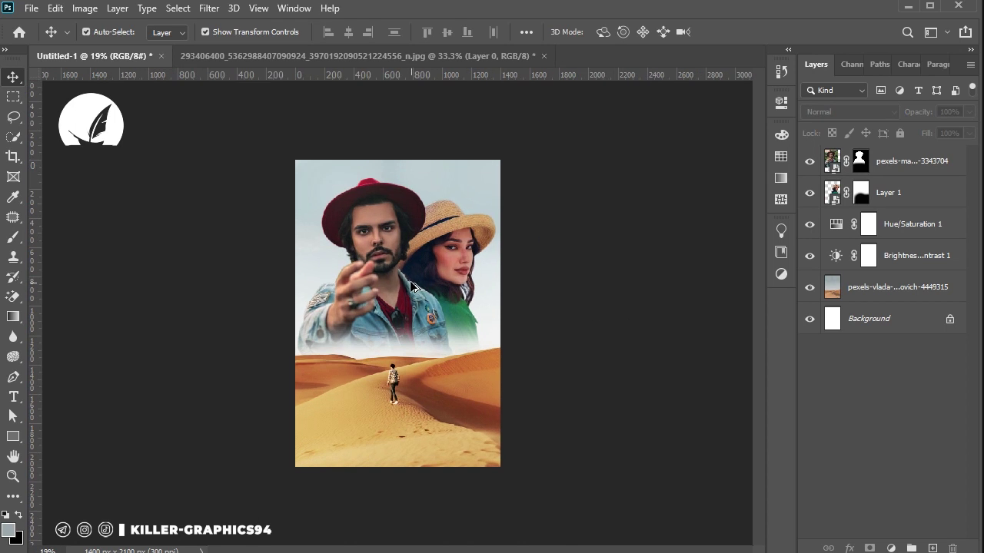
pyautogui.click(384, 269)
pyautogui.keyDown('shift'); pyautogui.click(449, 283); pyautogui.keyUp('shift')
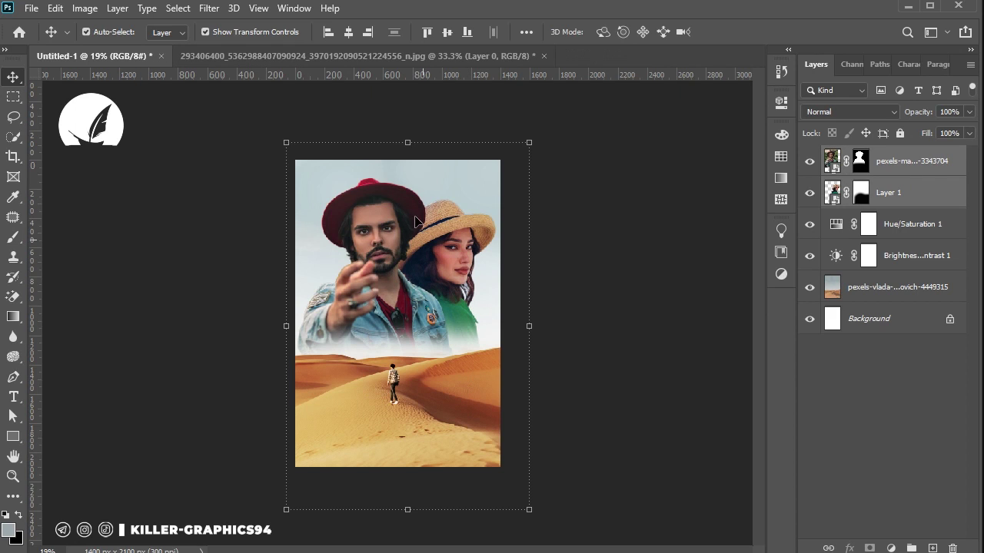
pyautogui.moveTo(407, 511); pyautogui.dragTo(408, 502)
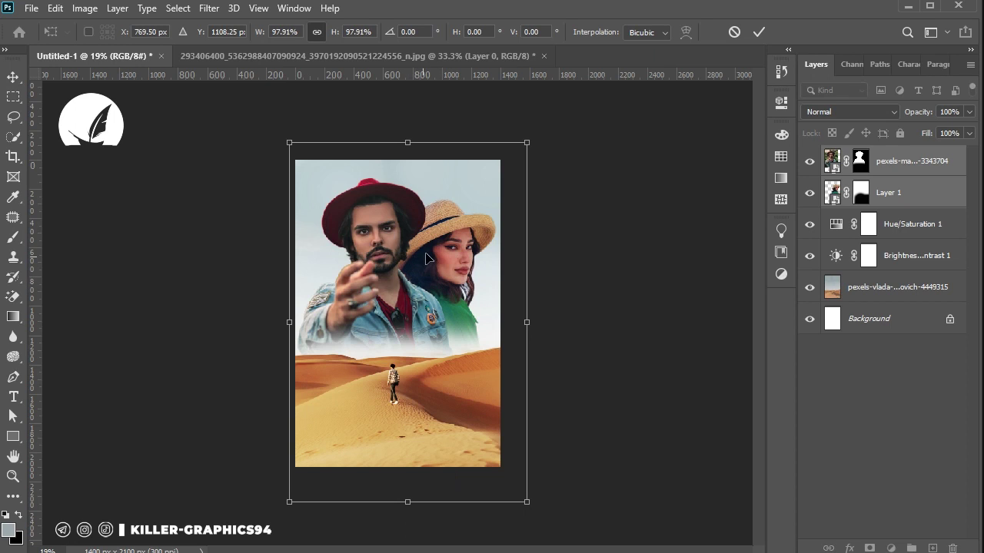
pyautogui.moveTo(420, 246); pyautogui.dragTo(422, 249)
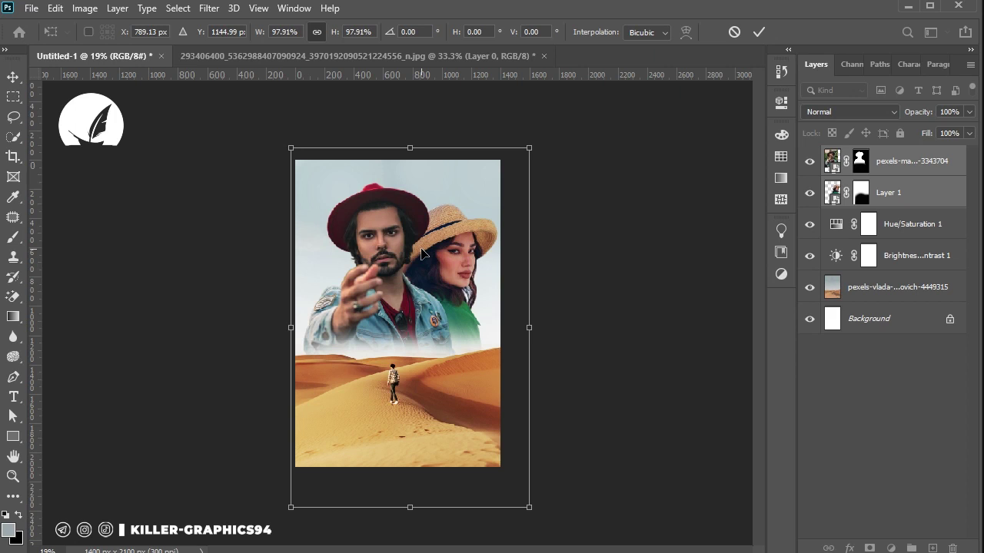
pyautogui.press('Return')
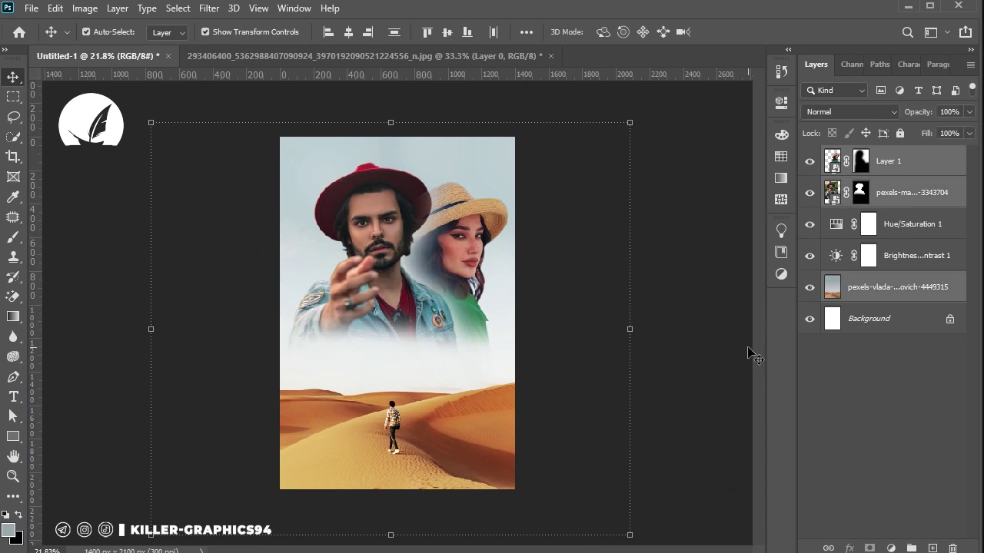
# Lock all on the pexels-vlada desert layer and select the Horizontal Type tool
pyautogui.click(891, 287)
pyautogui.click(900, 133)
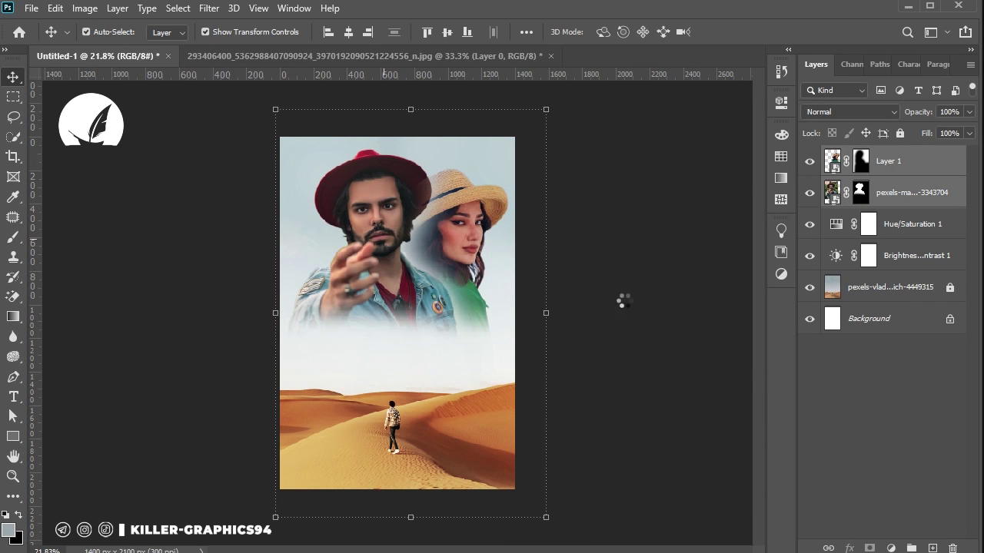
pyautogui.moveTo(633, 274); pyautogui.dragTo(378, 267)
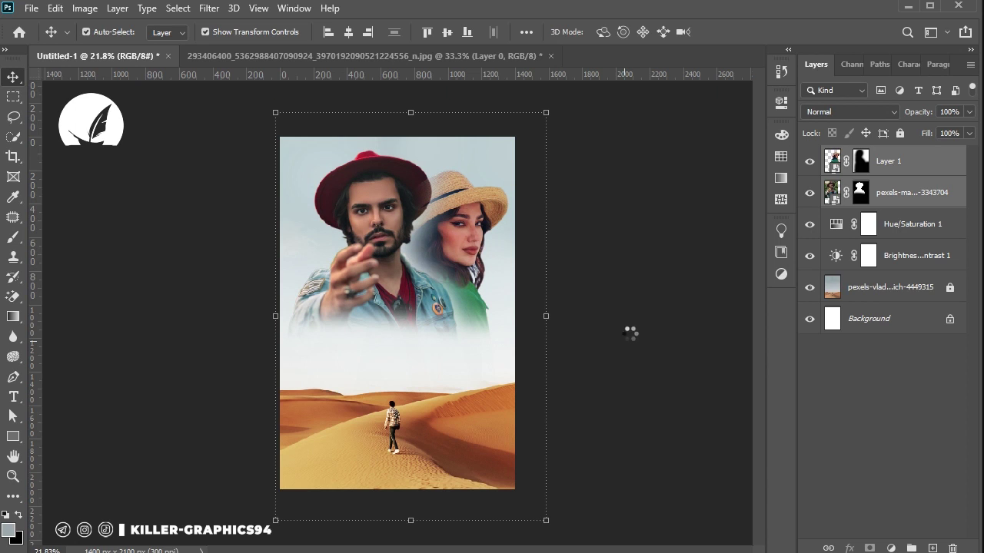
pyautogui.click(295, 358)
pyautogui.click(13, 396)
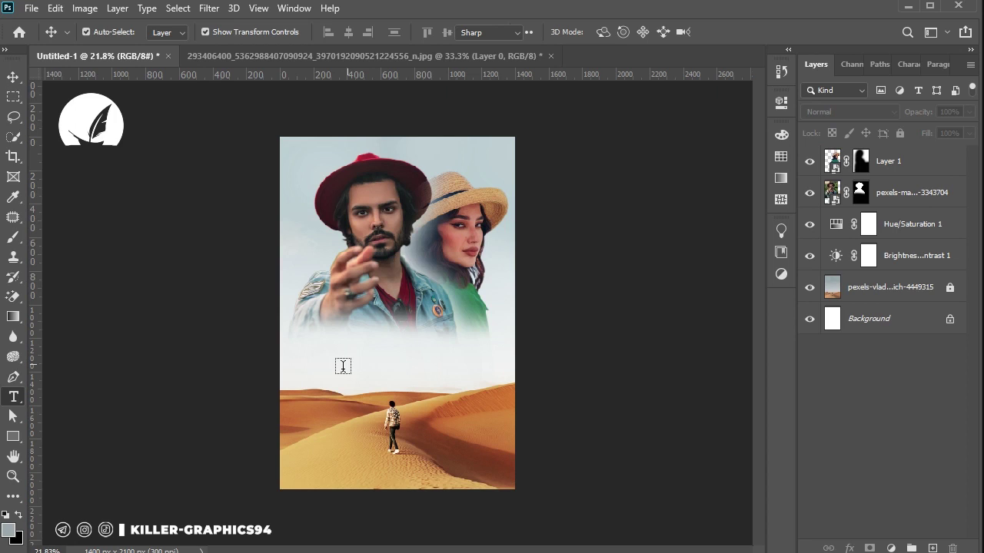
# Start a text line below the people, set in Montserrat Black 34 pt
pyautogui.click(343, 366)
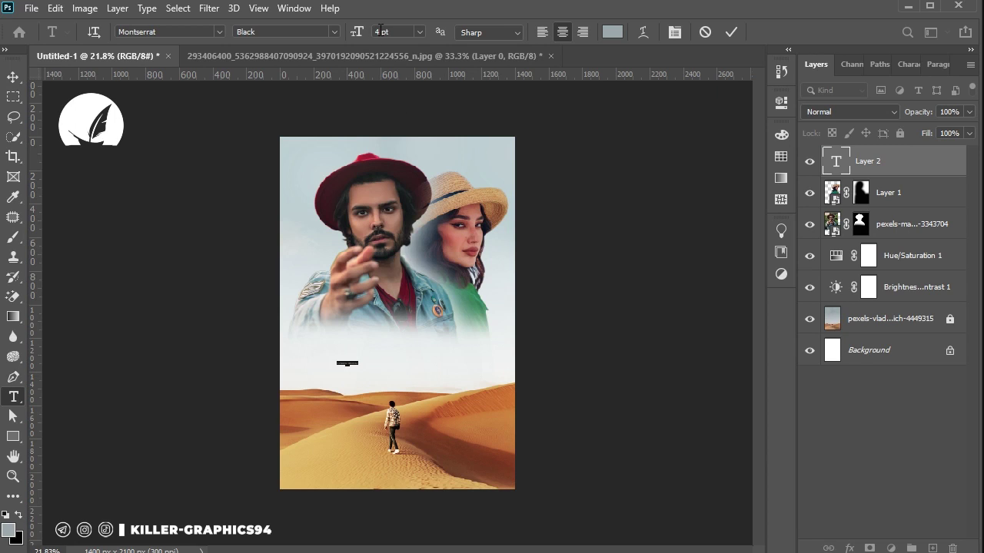
pyautogui.scroll(5, 381, 30)
pyautogui.scroll(5, 380, 29)
pyautogui.scroll(5, 380, 29)
pyautogui.scroll(5, 381, 29)
pyautogui.scroll(4, 380, 29)
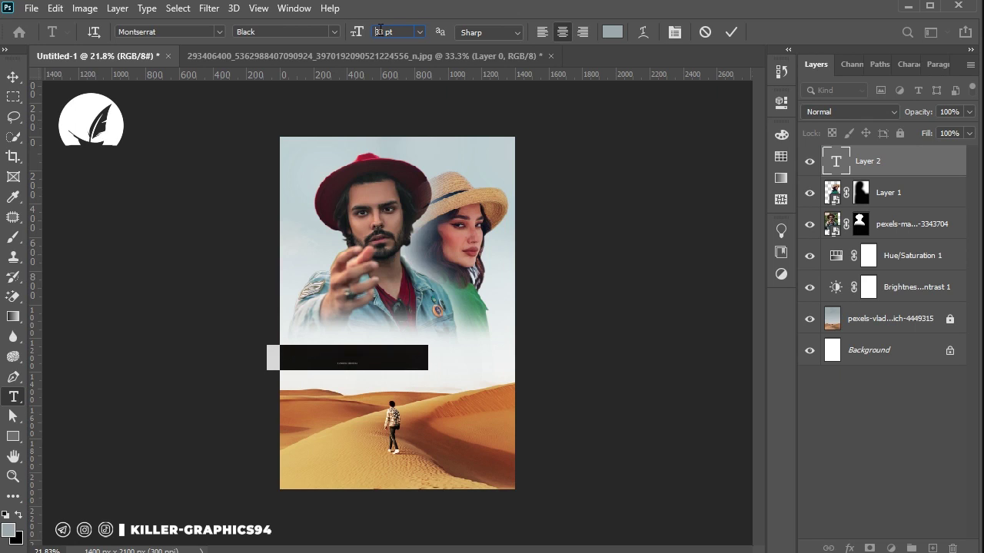
pyautogui.scroll(5, 380, 29)
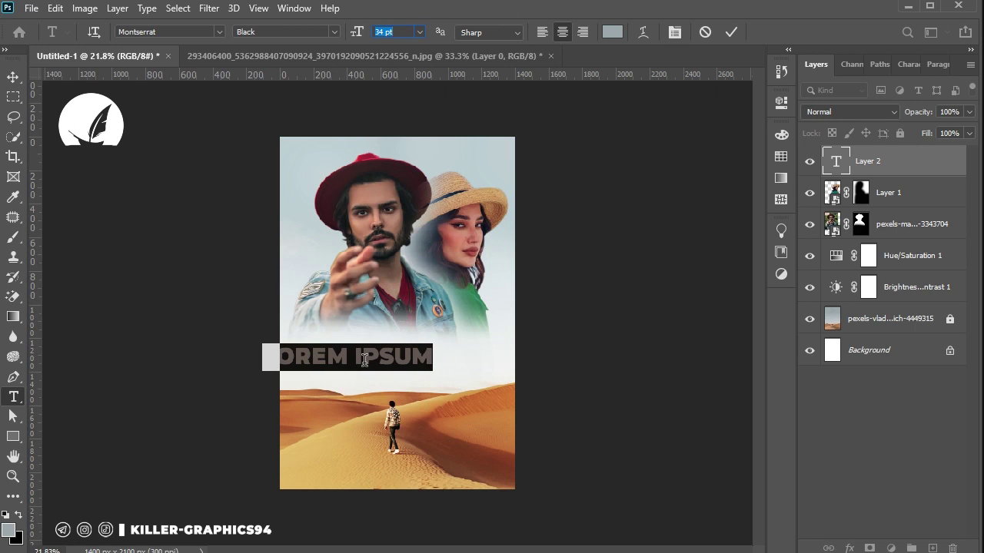
pyautogui.write('the ')
pyautogui.write('sand')
pyautogui.press('Return')
# Replace the placeholder text with 'THE SAND' and commit it
pyautogui.click(478, 235)
pyautogui.moveTo(435, 362); pyautogui.dragTo(221, 363)
pyautogui.write('the ')
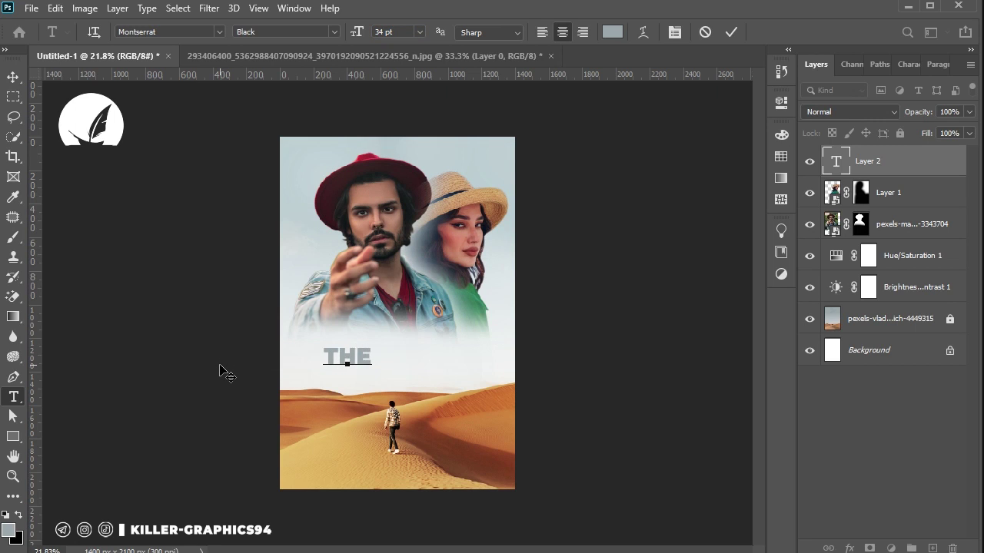
pyautogui.write('s')
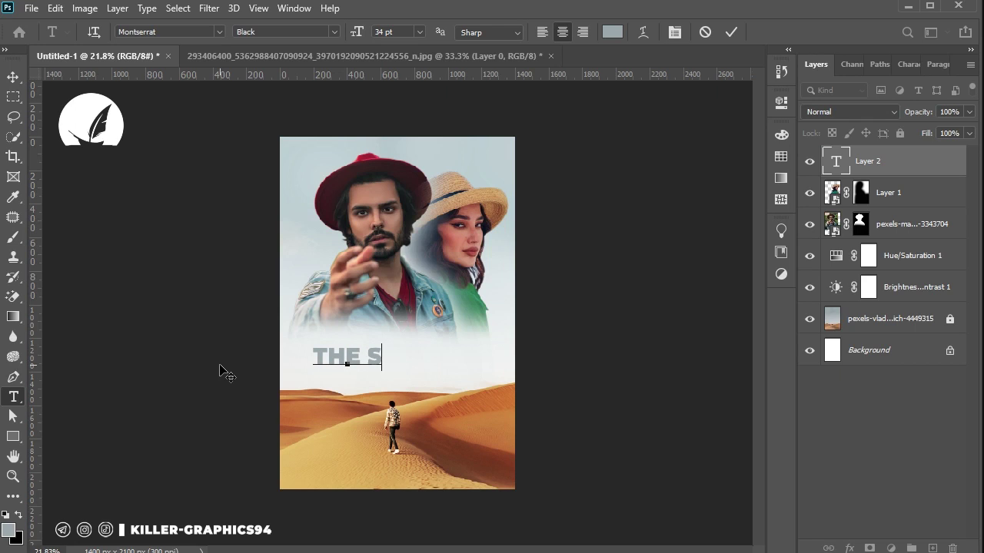
pyautogui.write('an')
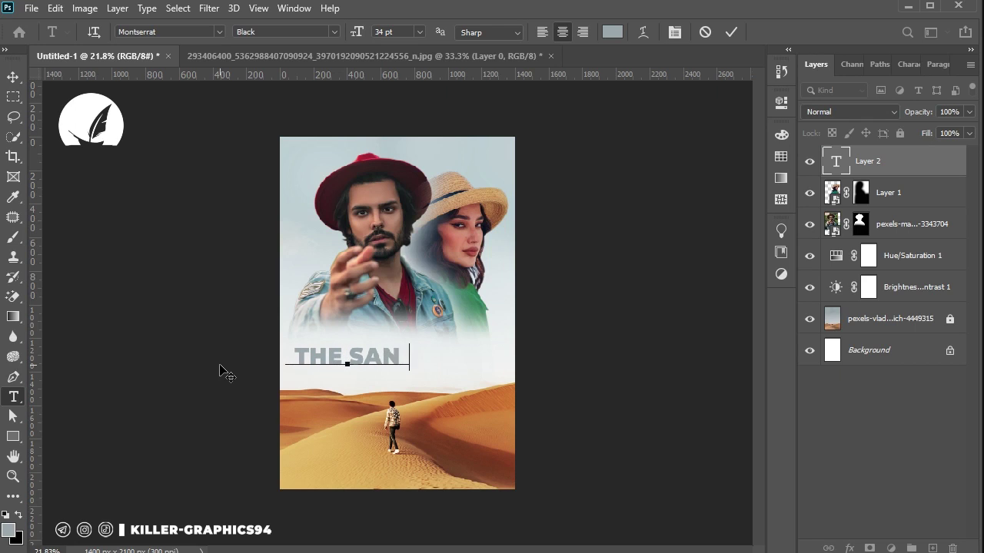
pyautogui.write('d')
pyautogui.press('ctrl')
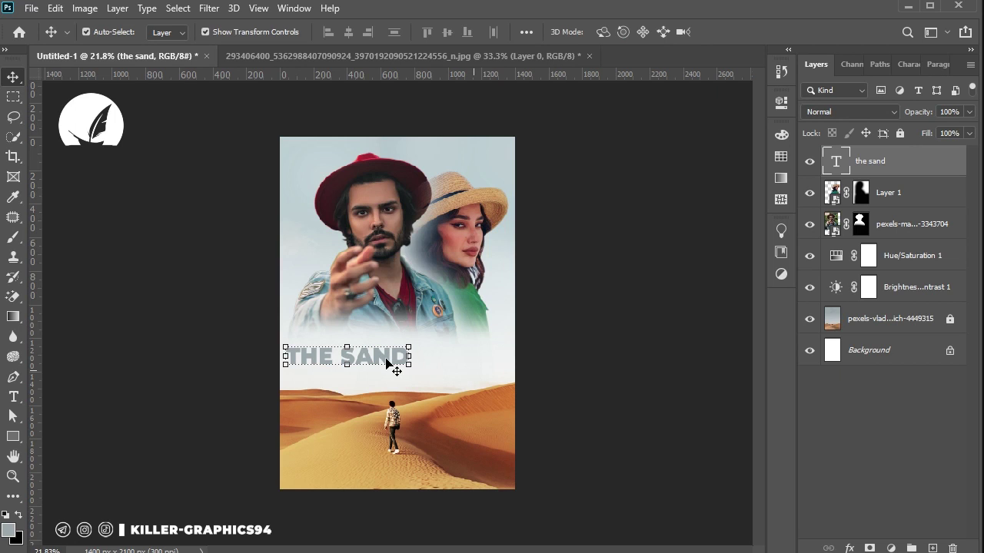
# Center THE SAND and place a copy of it just above the original
pyautogui.moveTo(388, 356); pyautogui.dragTo(432, 372)
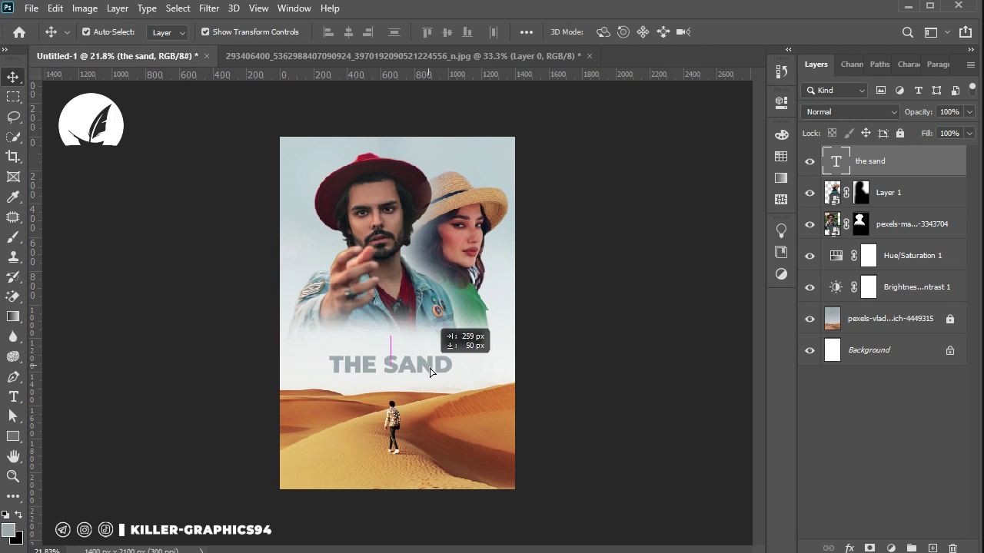
pyautogui.click(586, 355)
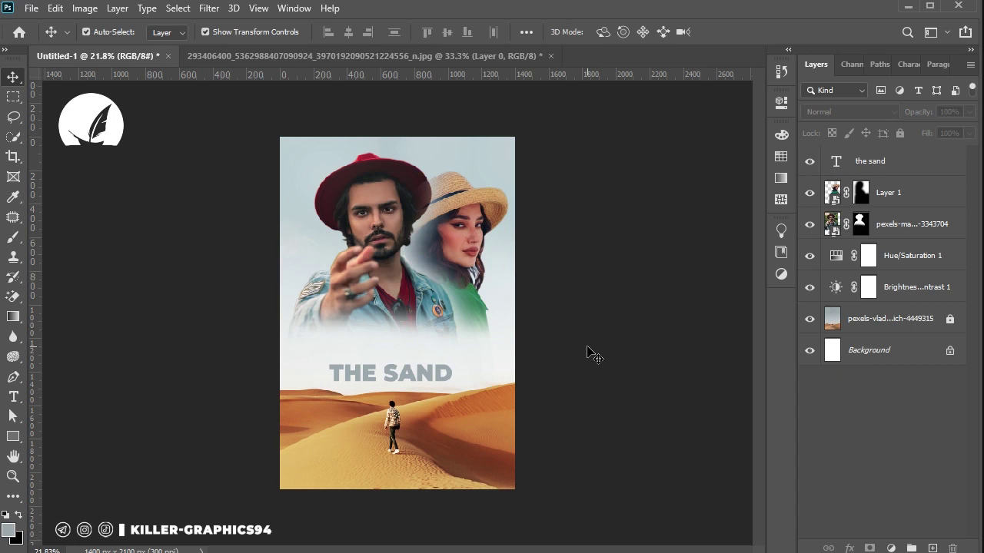
pyautogui.press('ctrl')
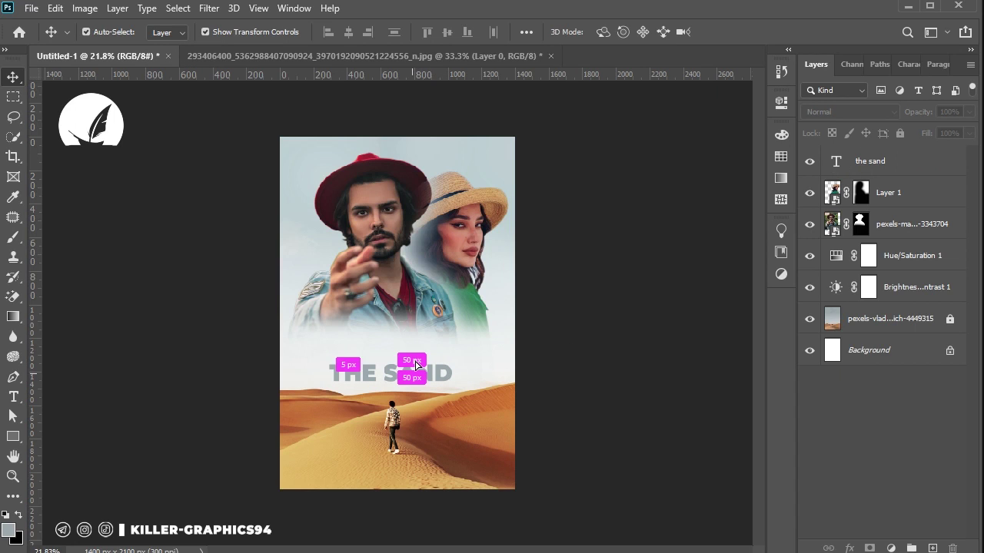
pyautogui.moveTo(416, 365); pyautogui.dragTo(408, 478)
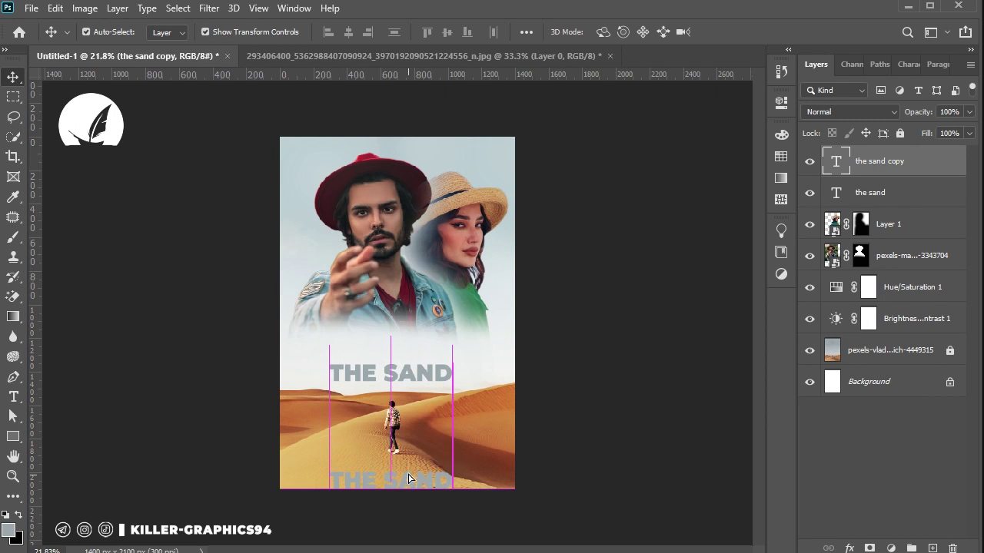
pyautogui.moveTo(416, 377); pyautogui.dragTo(415, 360)
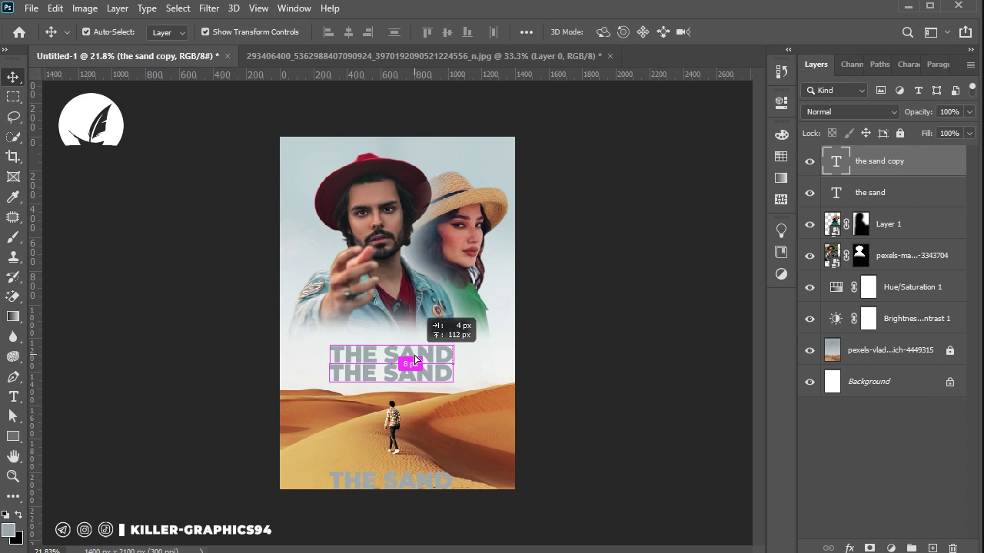
# Retype the copied title as 'ADVENTUR BEGINS'
pyautogui.press('t')
pyautogui.click(414, 350)
pyautogui.hotkey('ctrl', 'a')
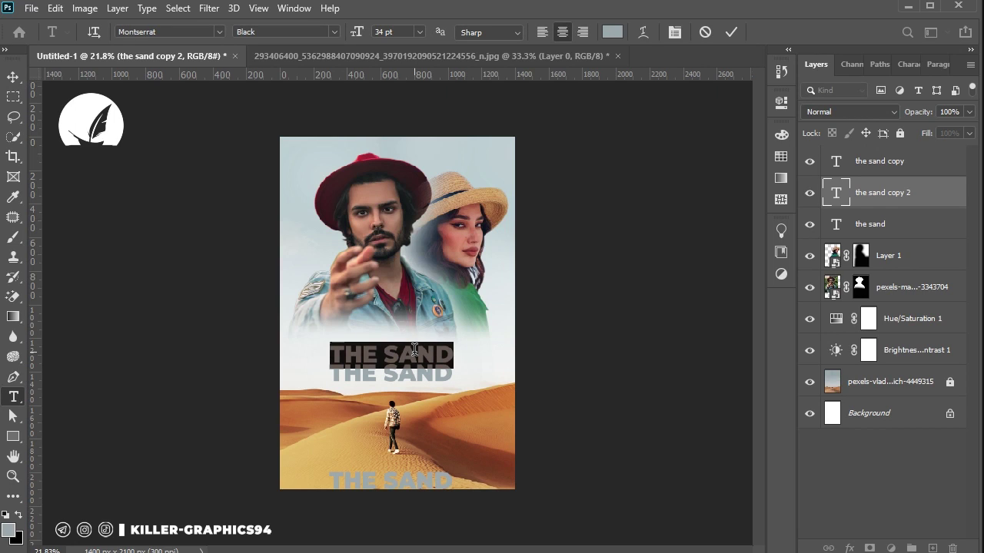
pyautogui.write('AD')
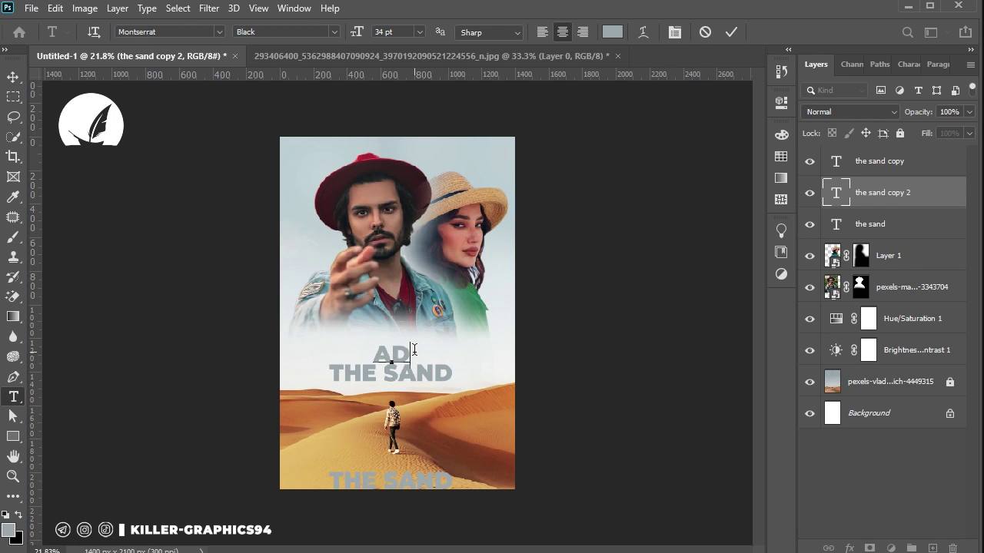
pyautogui.write('VE')
pyautogui.write('NT')
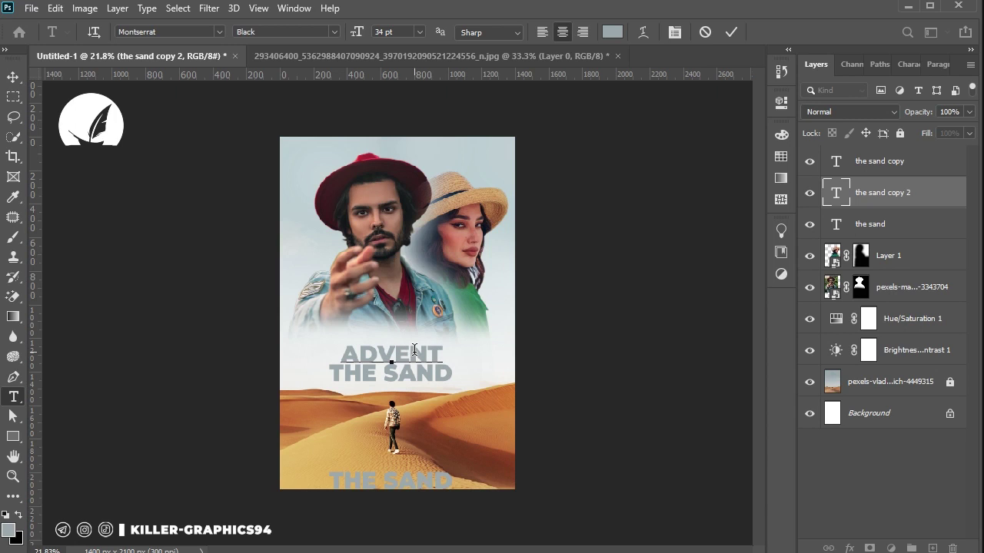
pyautogui.write('UR')
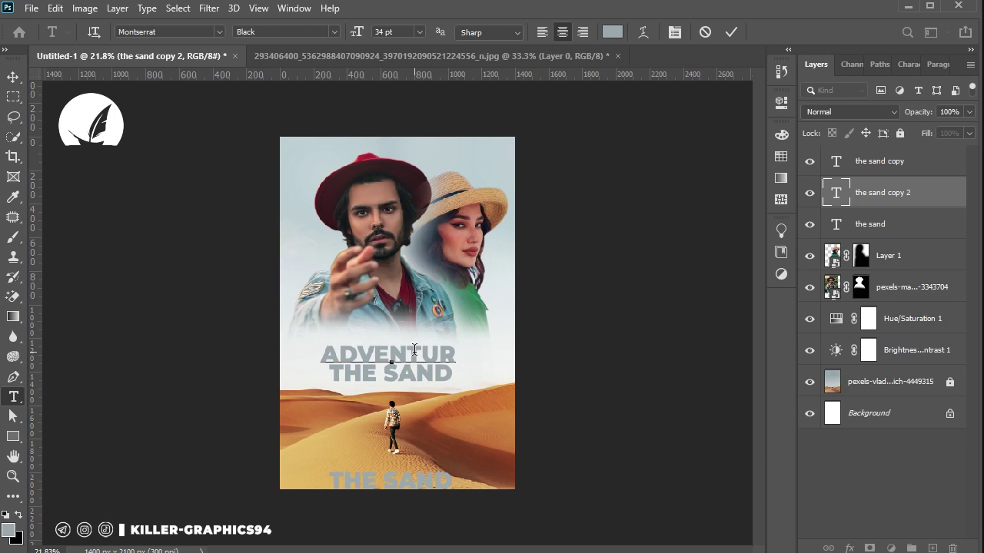
pyautogui.write(' BE')
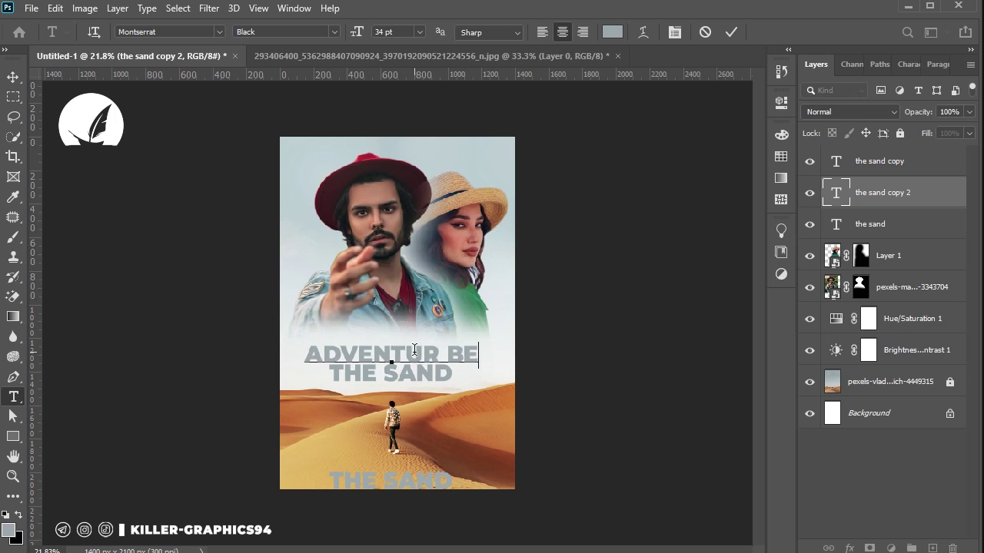
pyautogui.write('G')
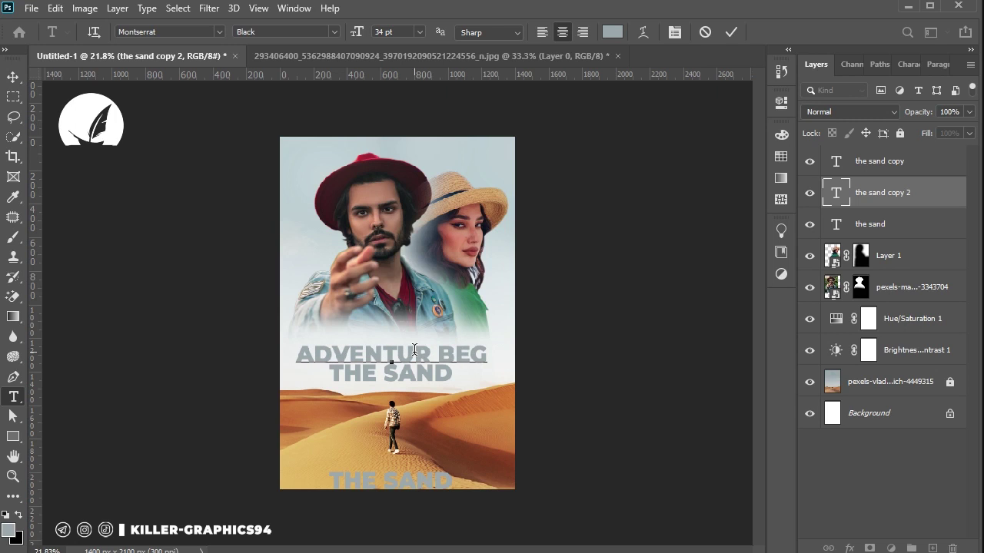
pyautogui.write('I')
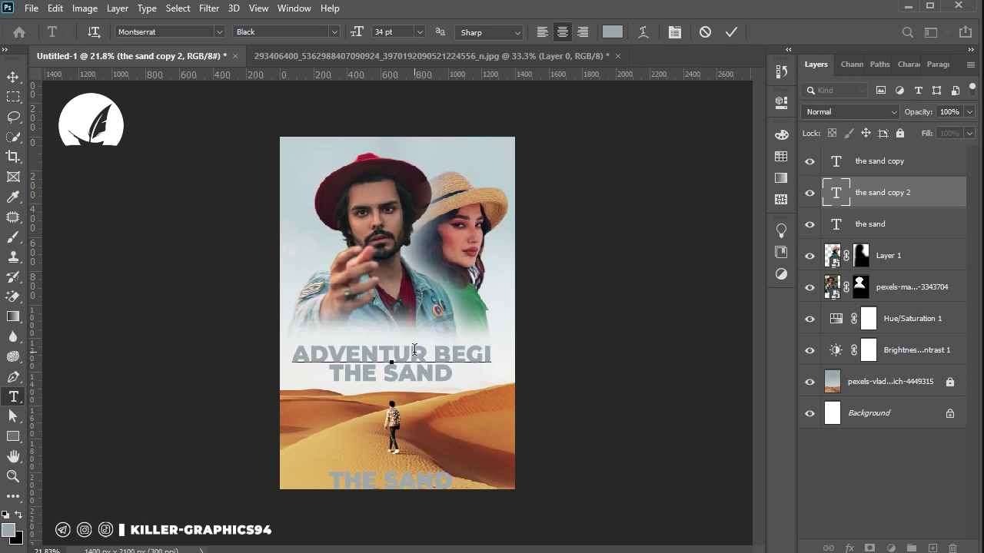
pyautogui.write('NS')
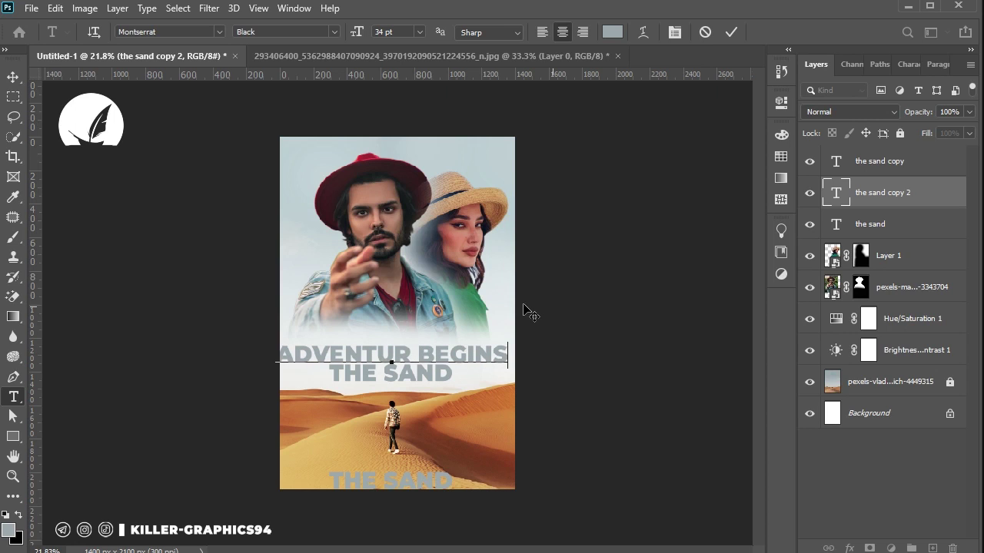
# Scale the ADVENTUR BEGINS line down to about 70%
pyautogui.click(13, 77)
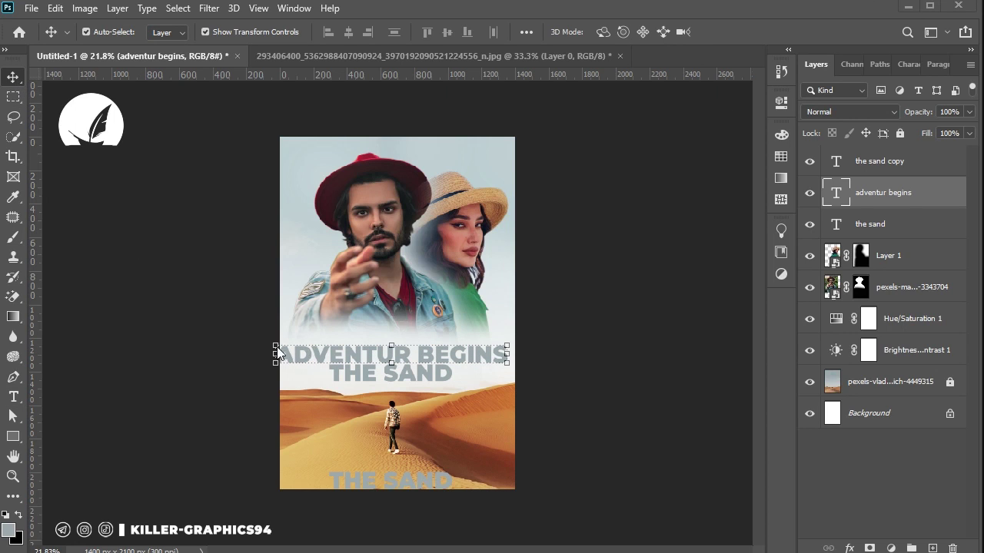
pyautogui.moveTo(276, 354); pyautogui.dragTo(386, 363)
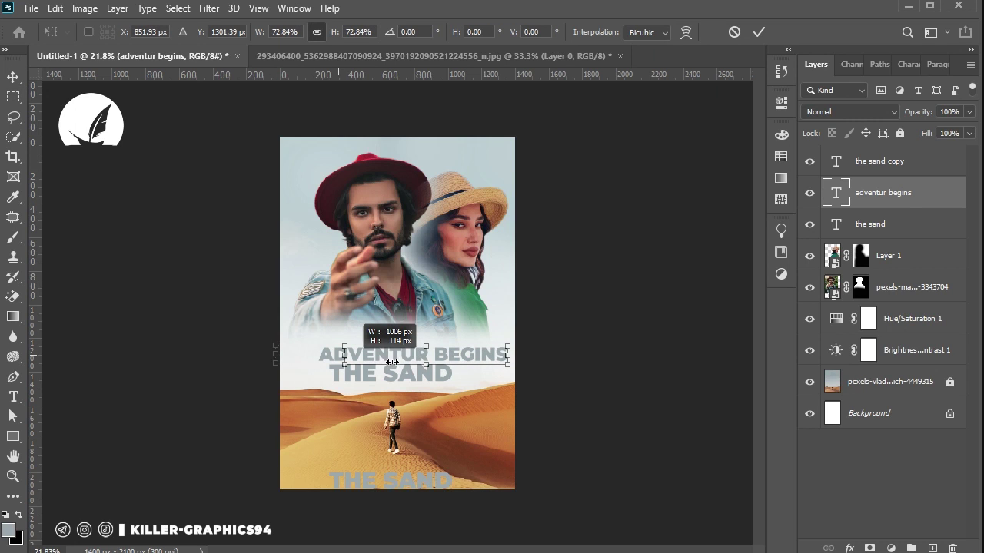
pyautogui.moveTo(469, 367); pyautogui.dragTo(440, 355)
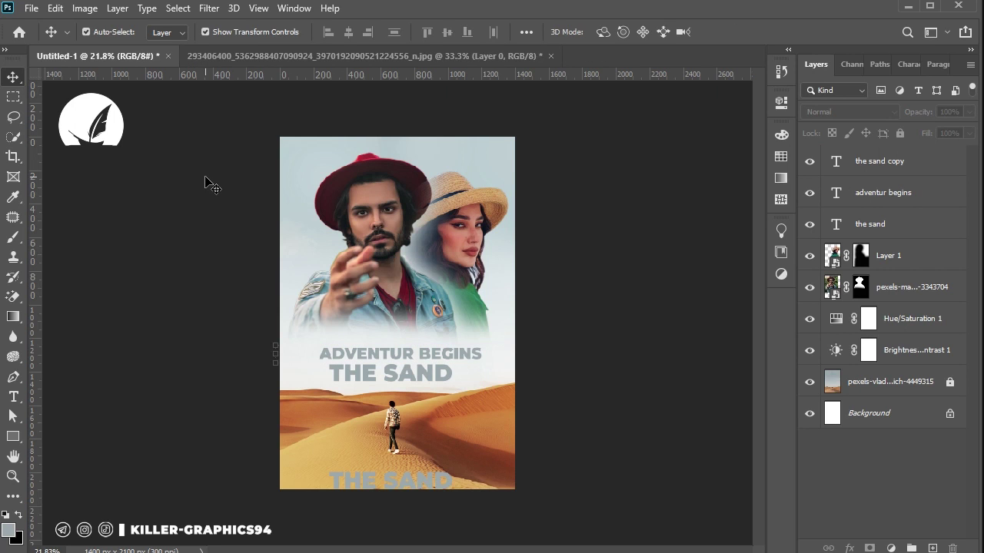
# Target the couple layer's mask with a black Brush at 35% opacity
pyautogui.click(365, 252)
pyautogui.hotkey('ctrl', '+')
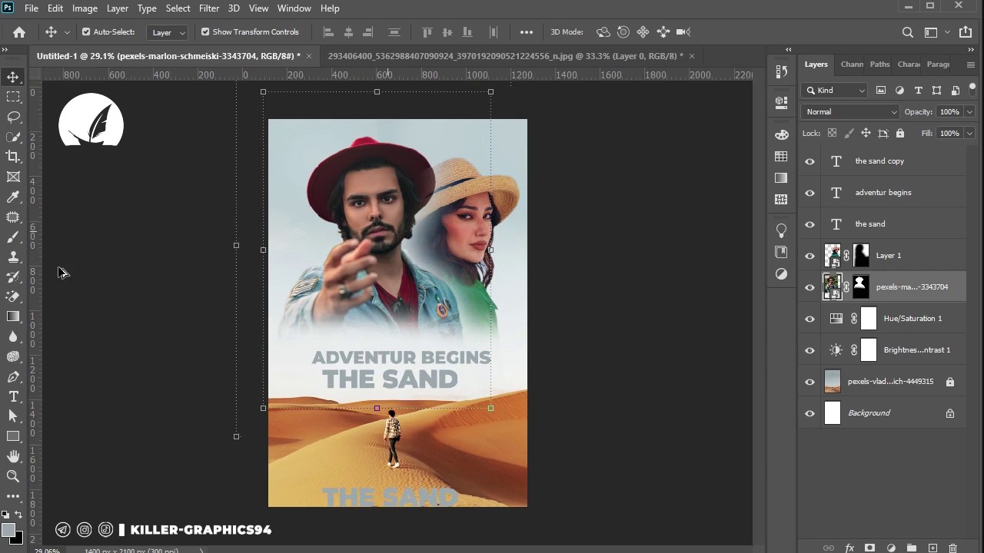
pyautogui.press('b')
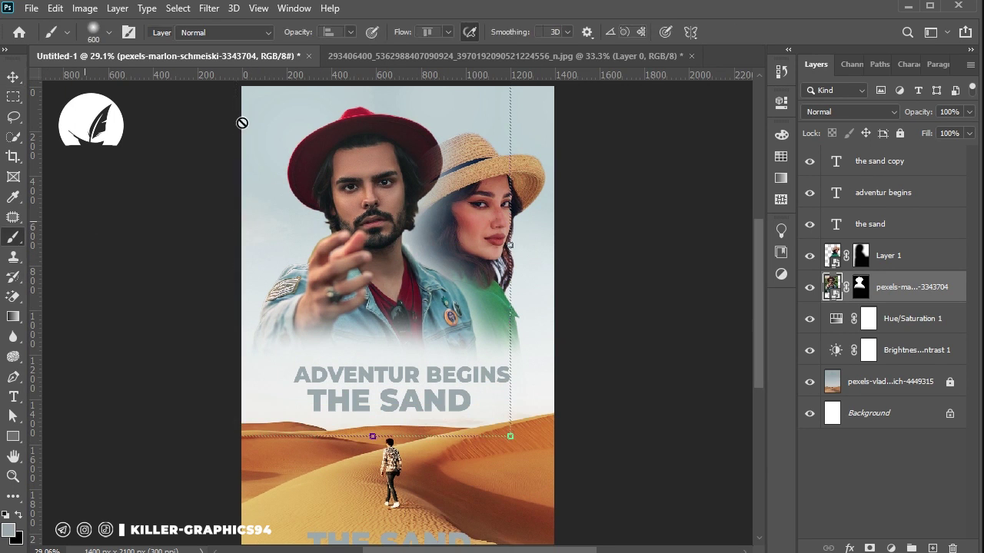
pyautogui.moveTo(295, 33); pyautogui.dragTo(245, 37)
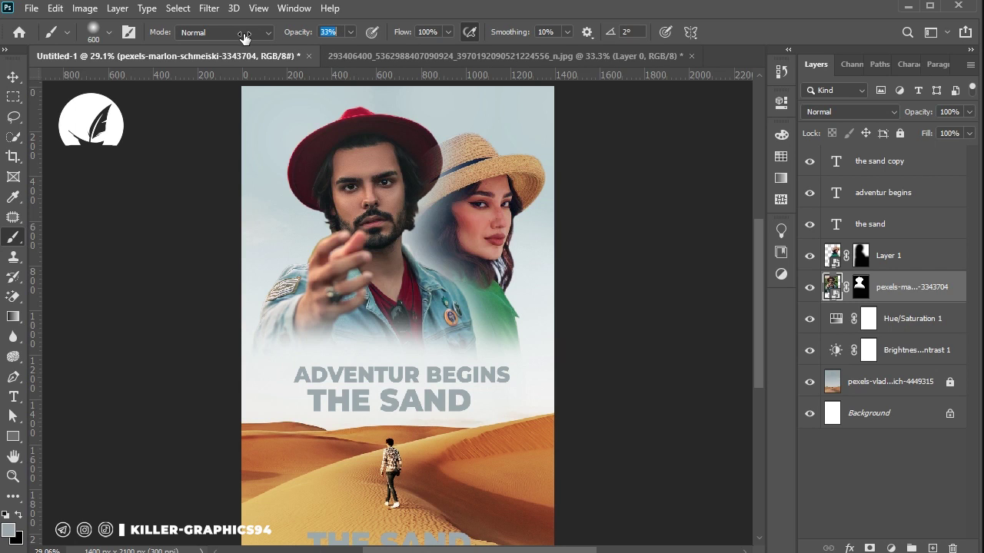
pyautogui.click(860, 287)
pyautogui.press('d')
# Enlarge the soft brush and soften the couple's fade into the desert
pyautogui.press(']')
pyautogui.press(']')
pyautogui.press(']')
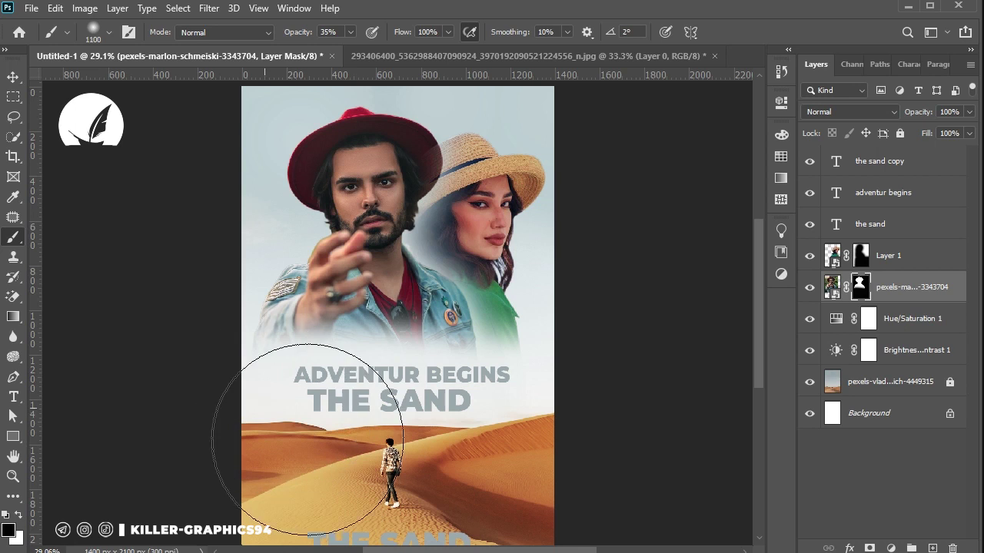
pyautogui.press(']')
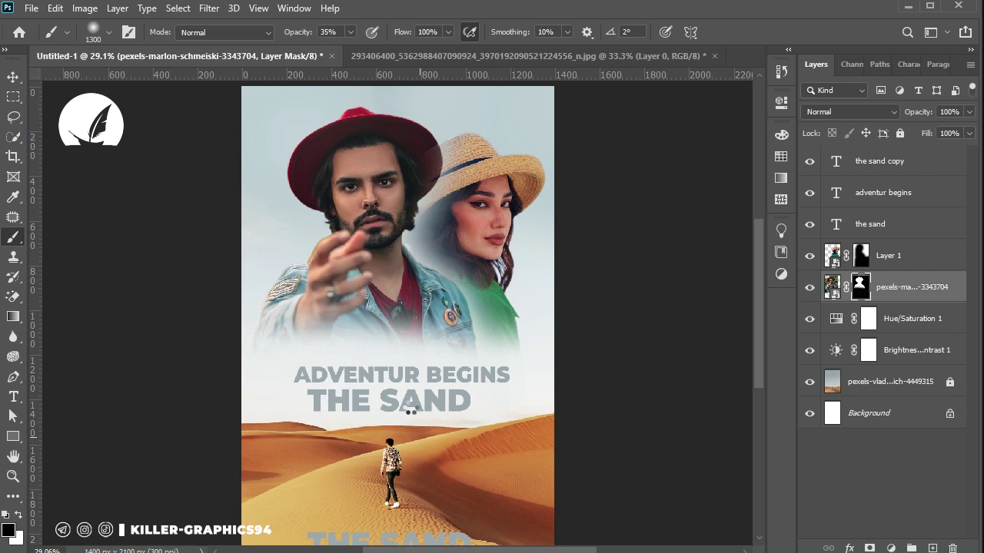
pyautogui.press('[')
pyautogui.press('[')
pyautogui.press('[')
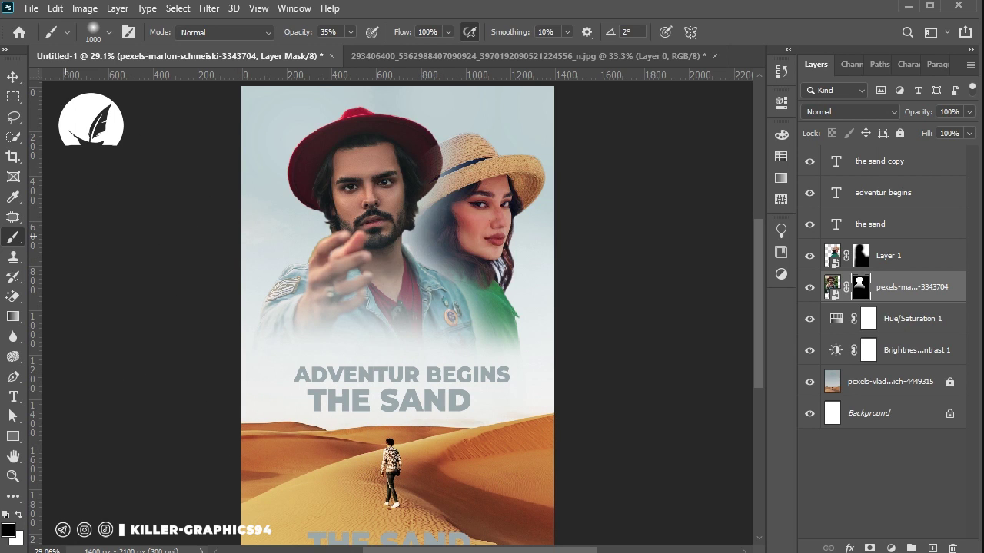
pyautogui.click(14, 76)
pyautogui.click(308, 237)
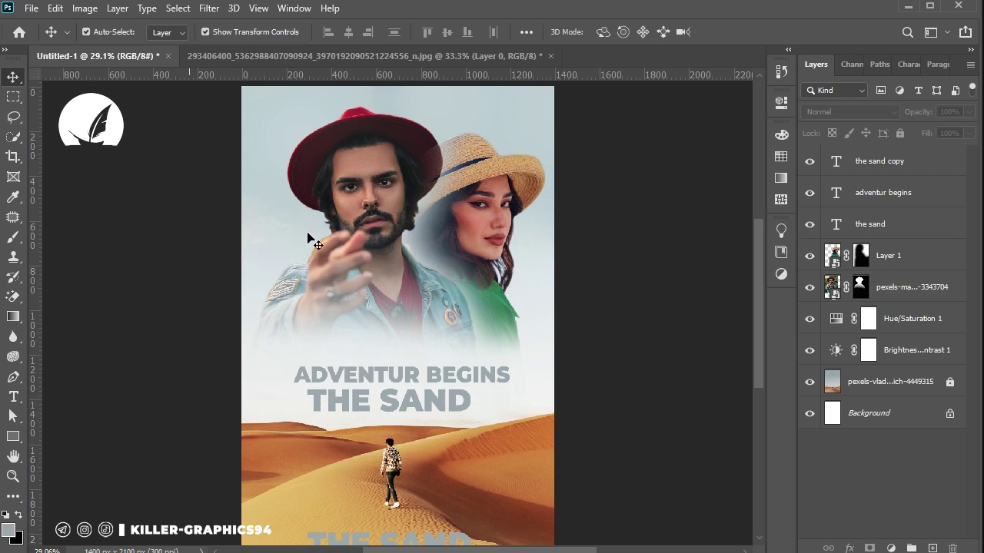
pyautogui.scroll(1, 430, 376)
pyautogui.scroll(2, 415, 434)
# Narrow ADVENTUR BEGINS slightly and raise it a little higher
pyautogui.scroll(-1, 415, 434)
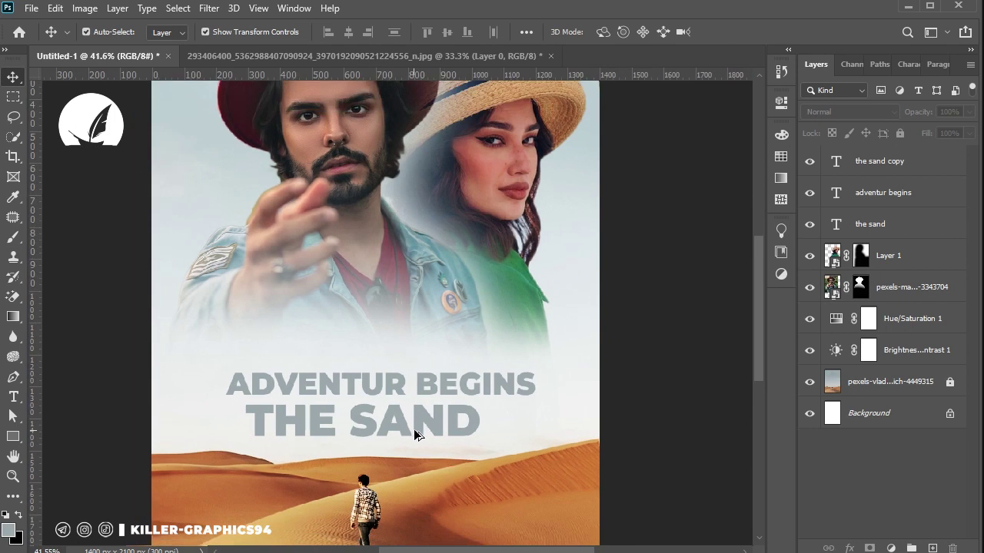
pyautogui.scroll(1, 415, 432)
pyautogui.click(434, 394)
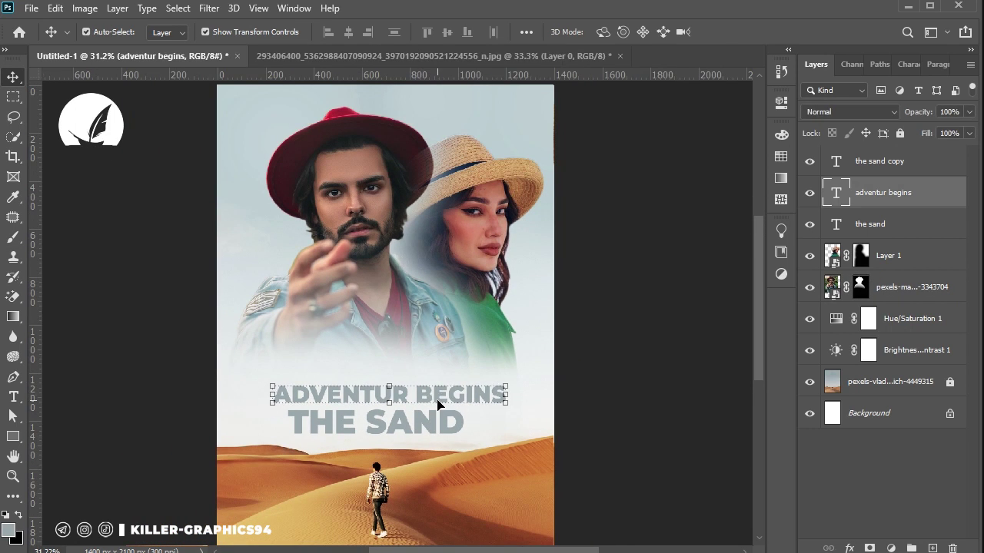
pyautogui.moveTo(517, 394); pyautogui.dragTo(484, 393)
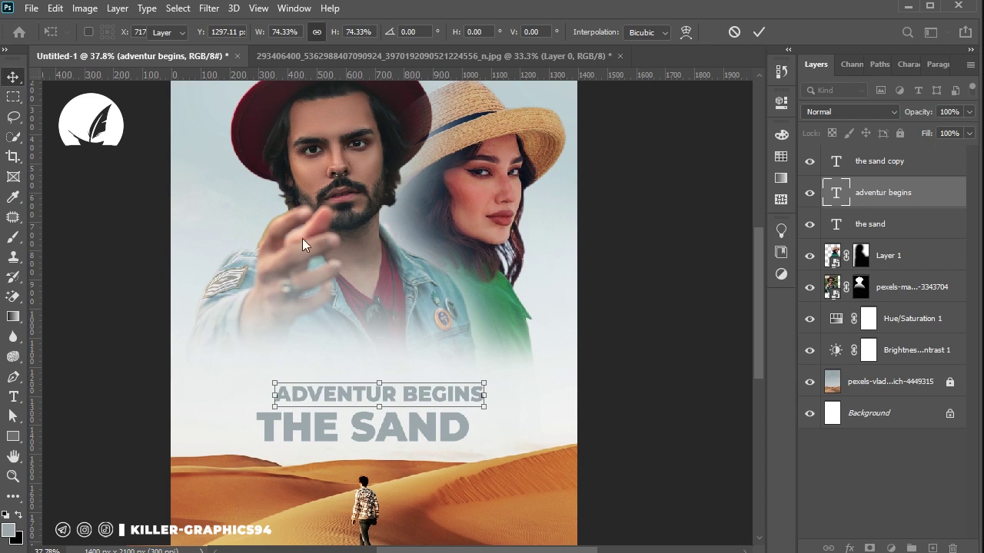
pyautogui.press('Return')
pyautogui.moveTo(428, 401); pyautogui.dragTo(415, 378)
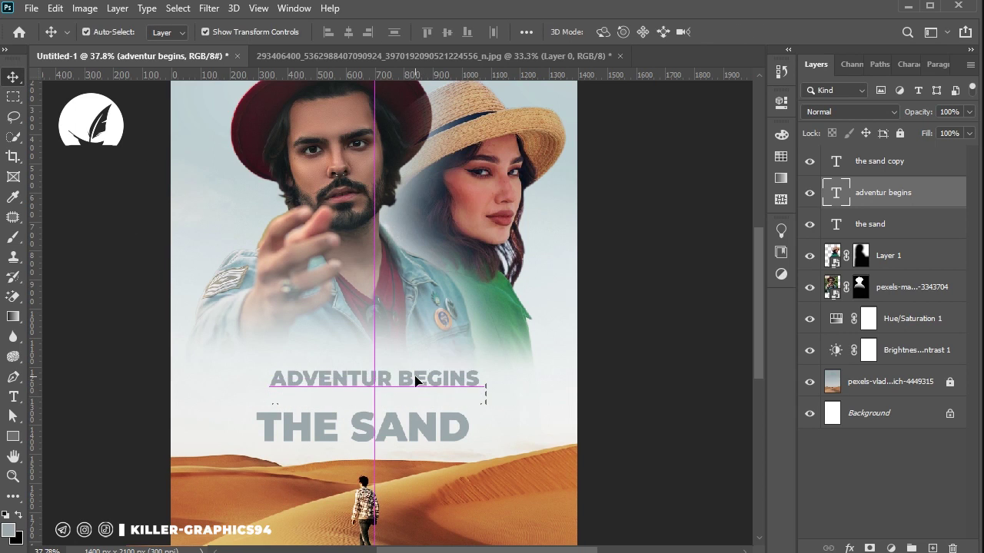
# Shift THE SAND right, enlarge it to about 148%, and show the character settings
pyautogui.click(439, 457)
pyautogui.moveTo(432, 440); pyautogui.dragTo(441, 440)
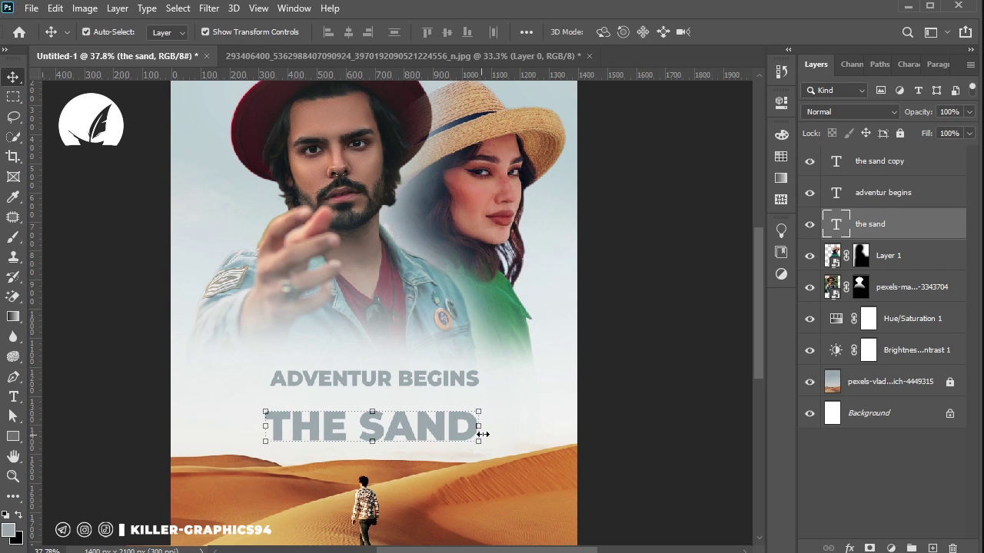
pyautogui.hotkey('ctrl', 't')
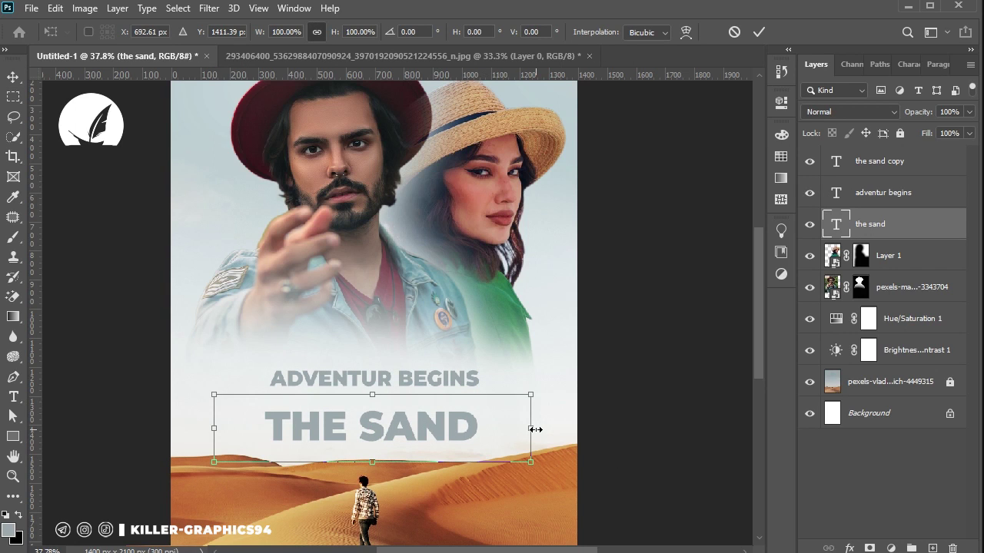
pyautogui.keyDown('alt'); pyautogui.moveTo(536, 430); pyautogui.dragTo(607, 429); pyautogui.keyUp('alt')
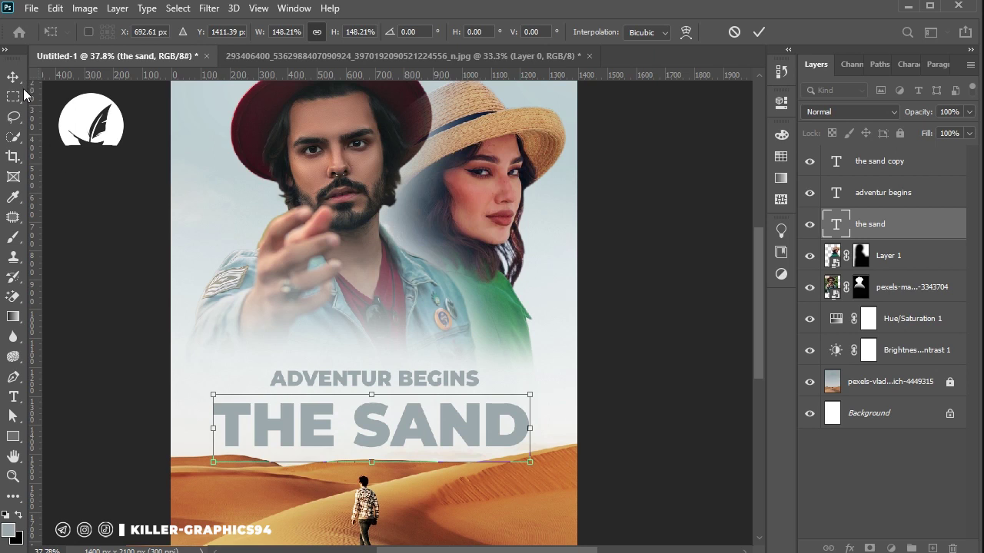
pyautogui.press('Return')
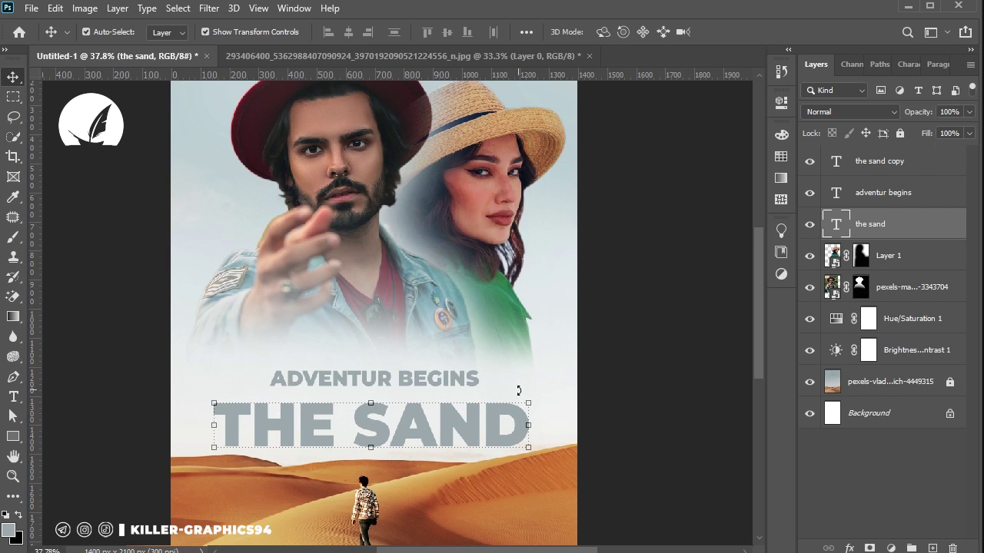
pyautogui.scroll(-1, 518, 390)
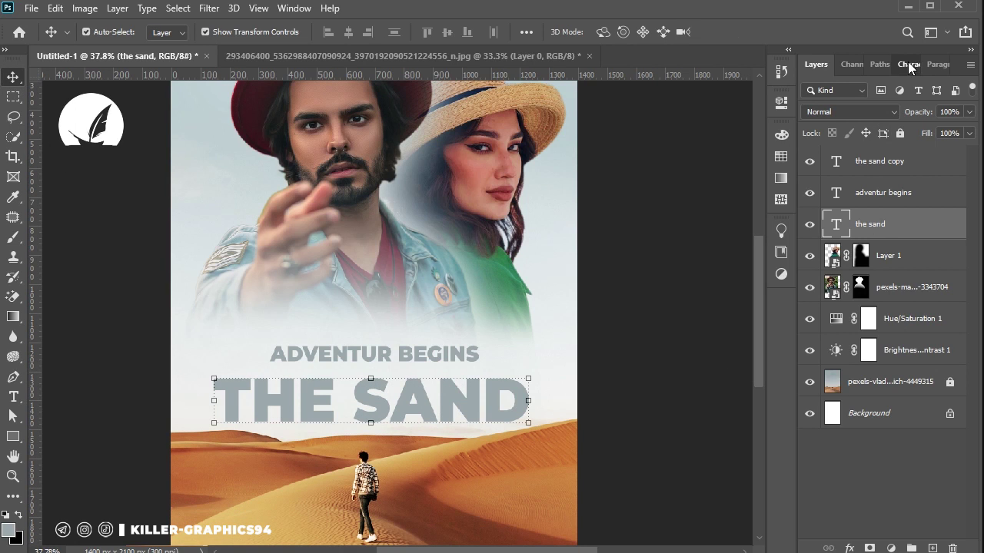
pyautogui.click(908, 63)
# Tighten the letter spacing of THE SAND in the Character panel
pyautogui.click(941, 111)
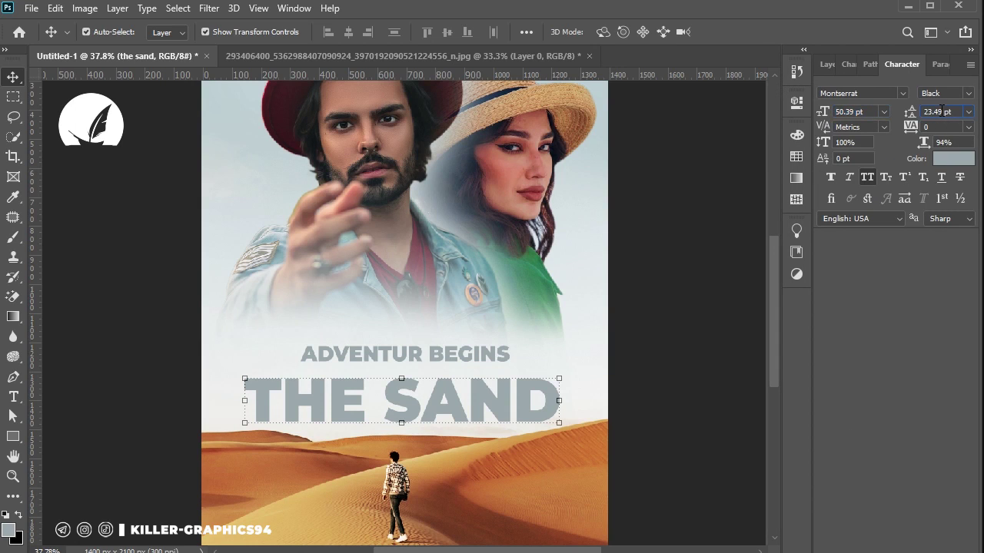
pyautogui.click(941, 127)
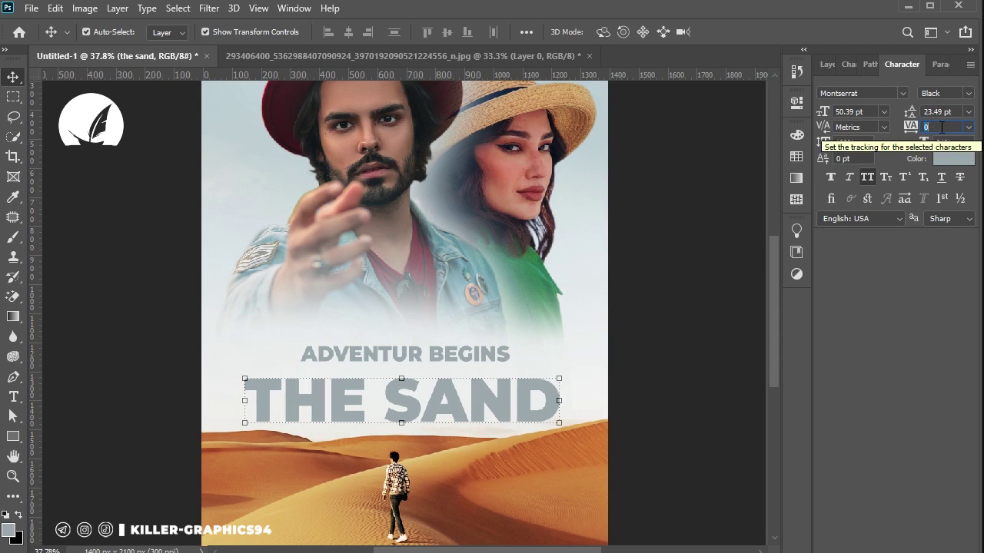
pyautogui.write('-40')
pyautogui.press('Return')
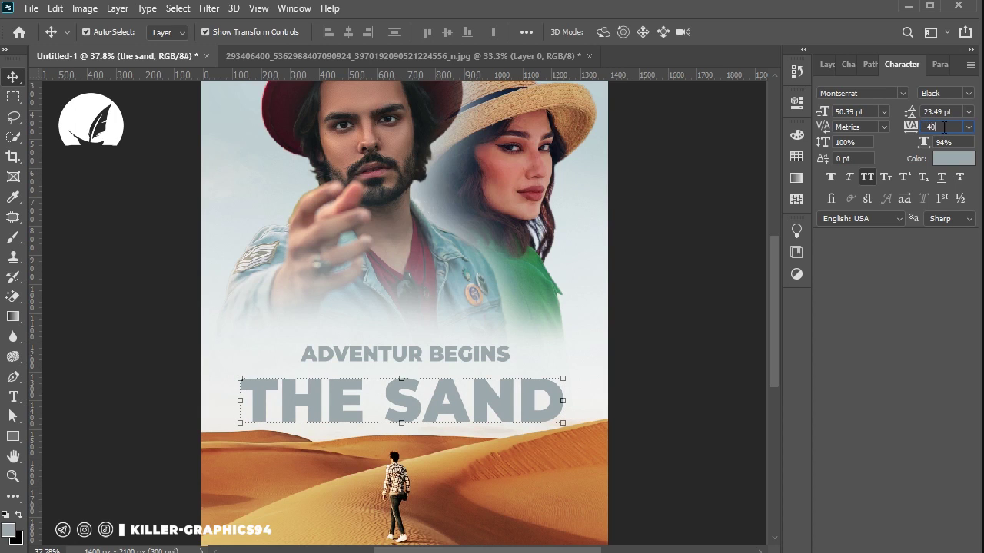
# Switch THE SAND's font from Montserrat Black to Humane
pyautogui.click(903, 93)
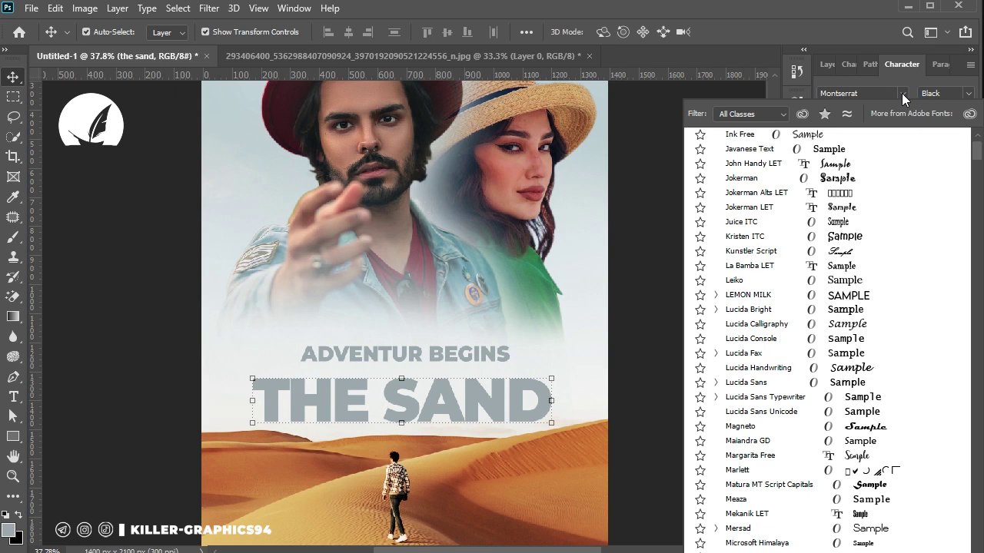
pyautogui.click(885, 93)
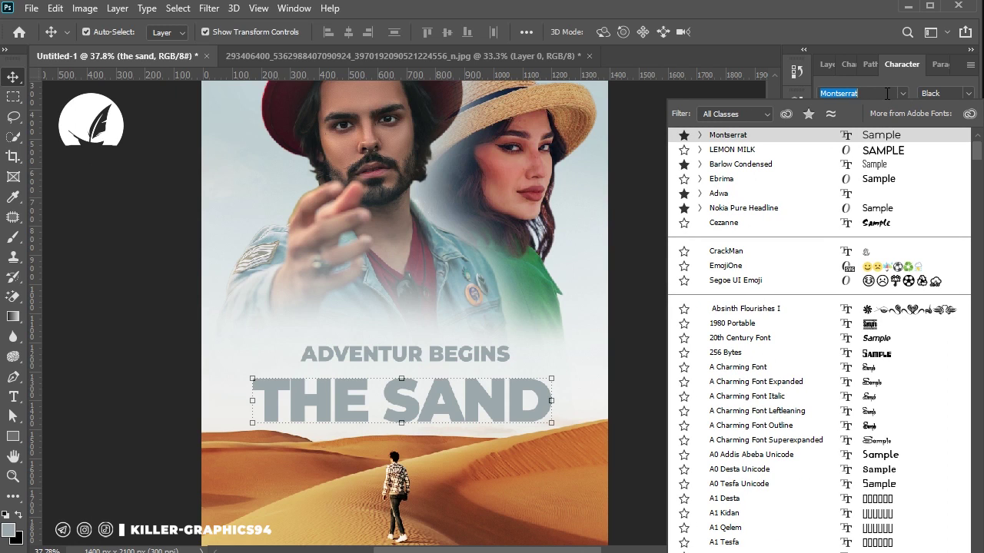
pyautogui.write('h')
pyautogui.write('e')
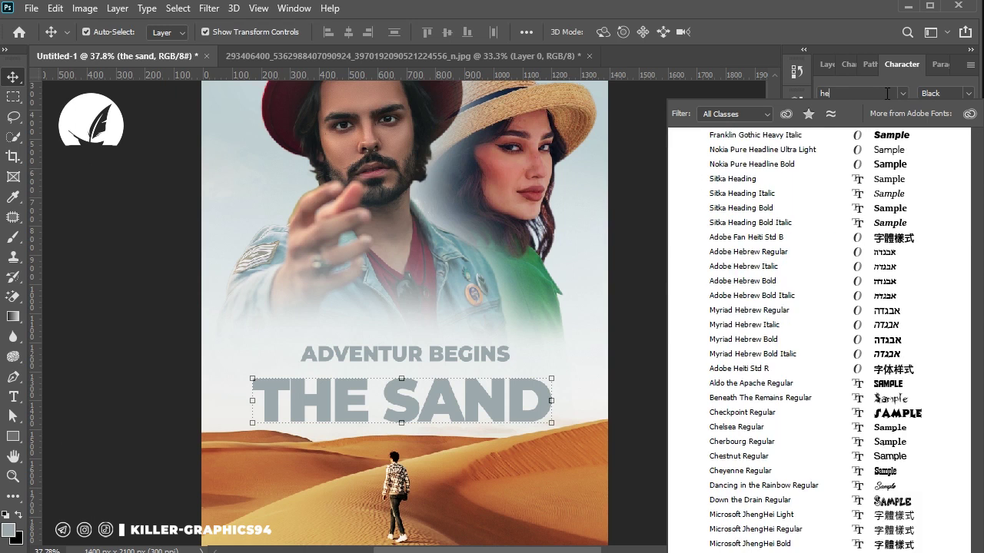
pyautogui.press('BackSpace')
pyautogui.write('Human')
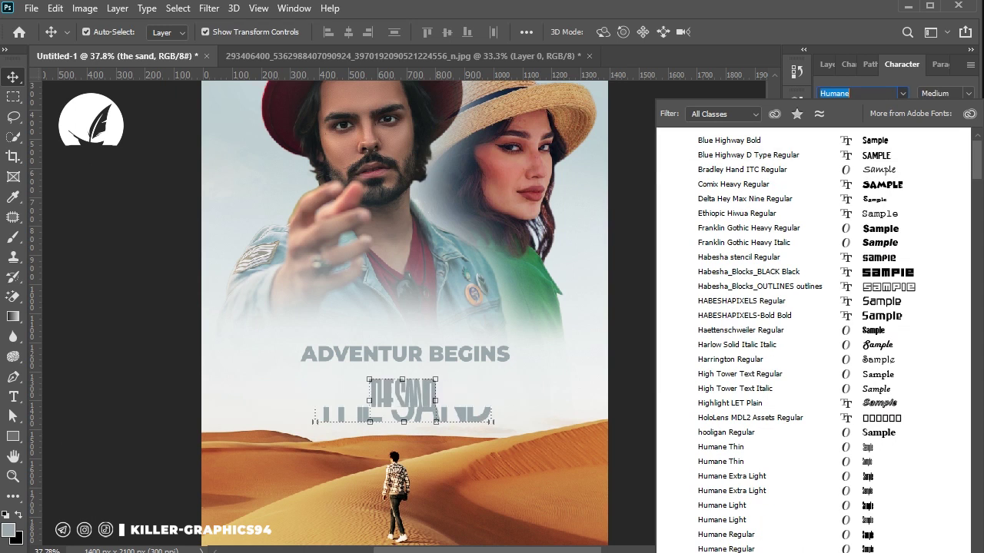
# Switch THE SAND to Humane Bold with 0 tracking and enlarge it to about 153%
pyautogui.click(903, 484)
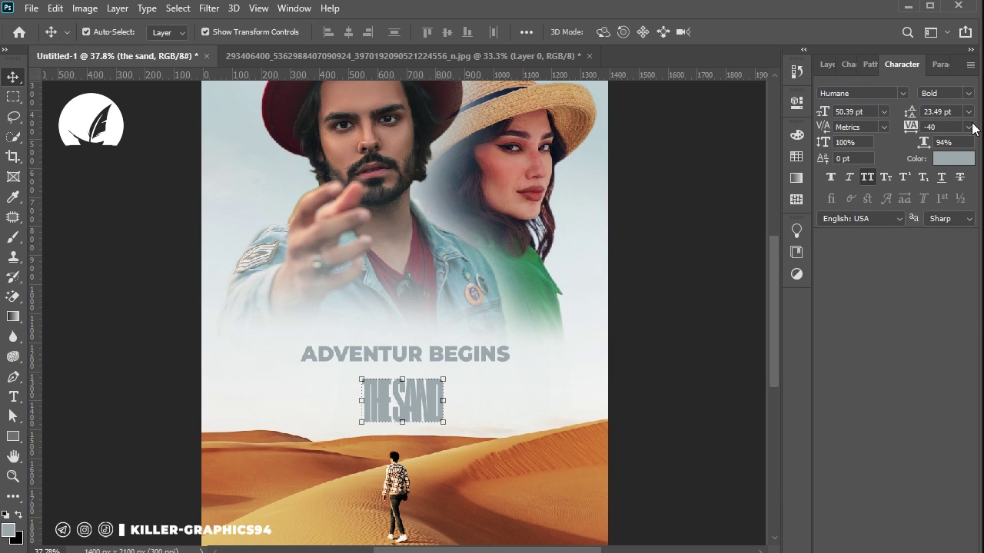
pyautogui.click(970, 126)
pyautogui.click(951, 217)
pyautogui.hotkey('ctrl', 't')
pyautogui.moveTo(444, 400); pyautogui.dragTo(480, 398)
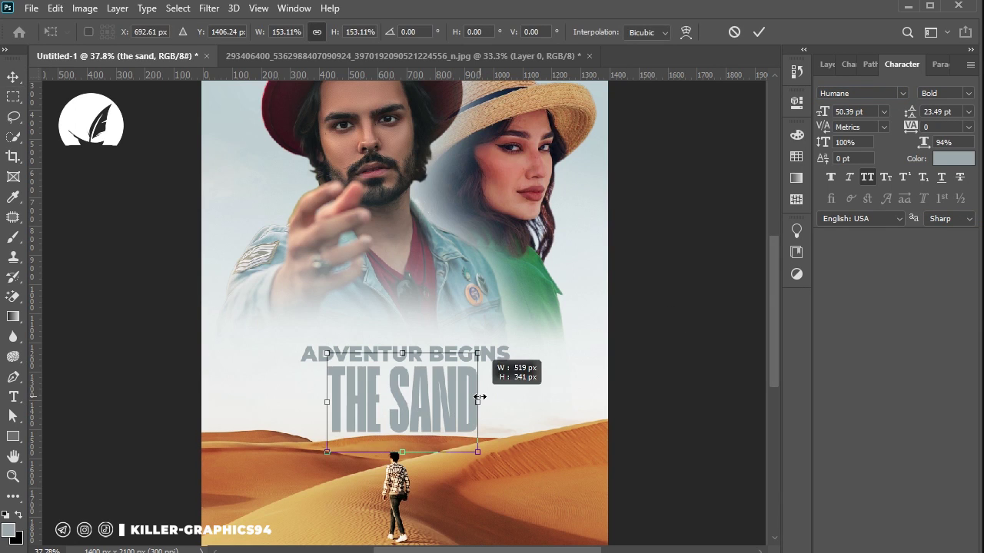
pyautogui.press('Return')
# Raise ADVENTUR BEGINS about 40 px, enlarge THE SAND to about 172%, and fit the poster in view
pyautogui.moveTo(500, 356); pyautogui.dragTo(501, 325)
pyautogui.click(477, 401)
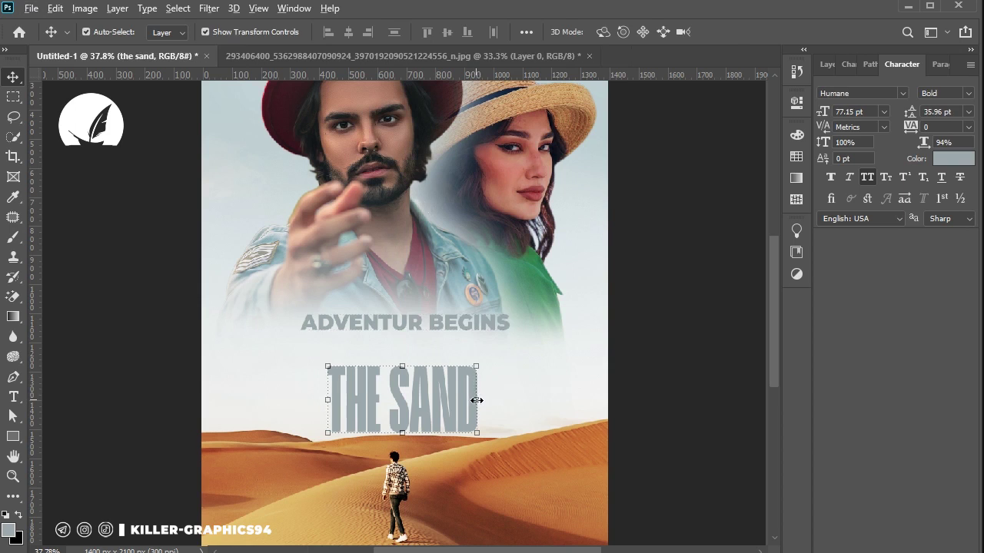
pyautogui.moveTo(476, 400); pyautogui.dragTo(531, 401)
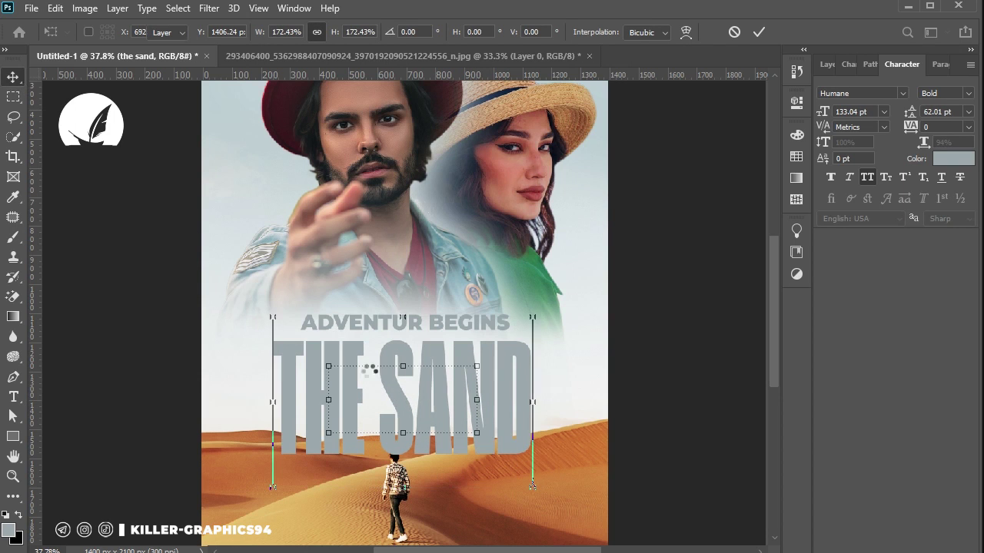
pyautogui.press('Return')
pyautogui.scroll(-2, 588, 450)
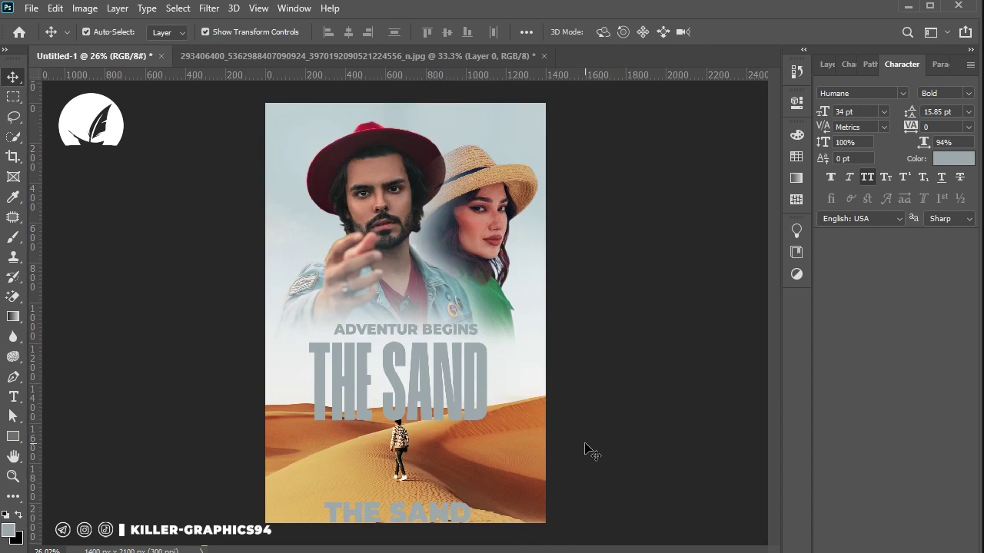
pyautogui.hotkey('ctrl', '0')
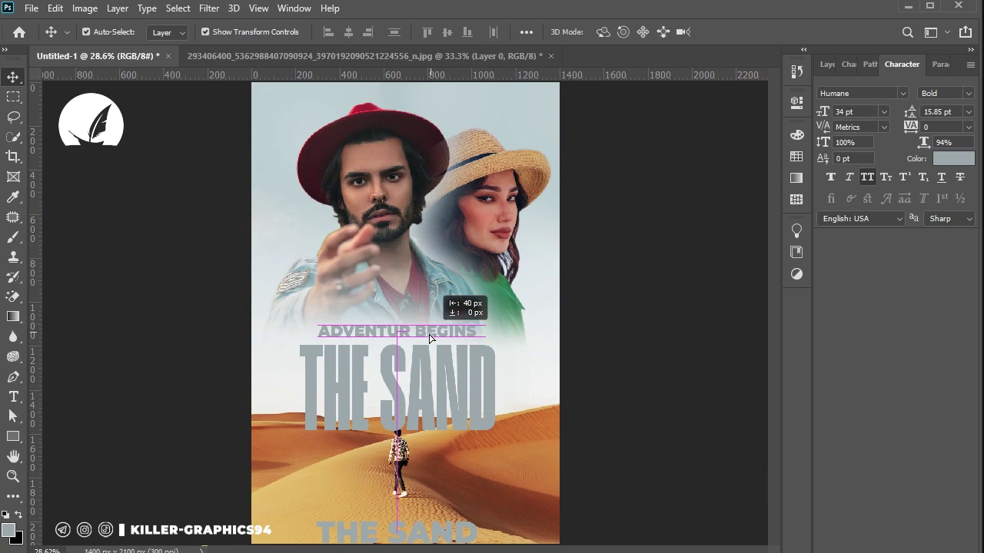
pyautogui.click(478, 390)
pyautogui.click(829, 65)
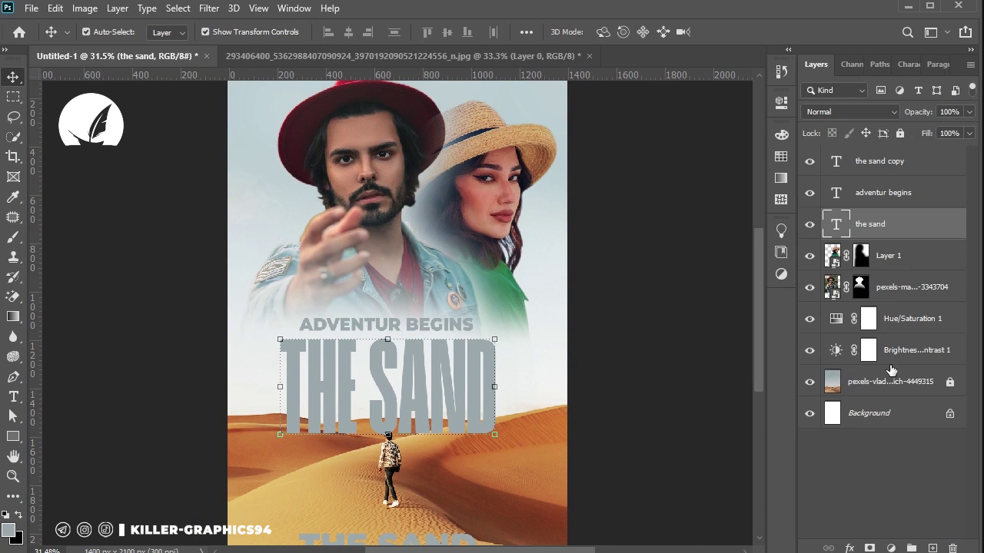
pyautogui.click(872, 375)
pyautogui.click(869, 548)
pyautogui.click(876, 235)
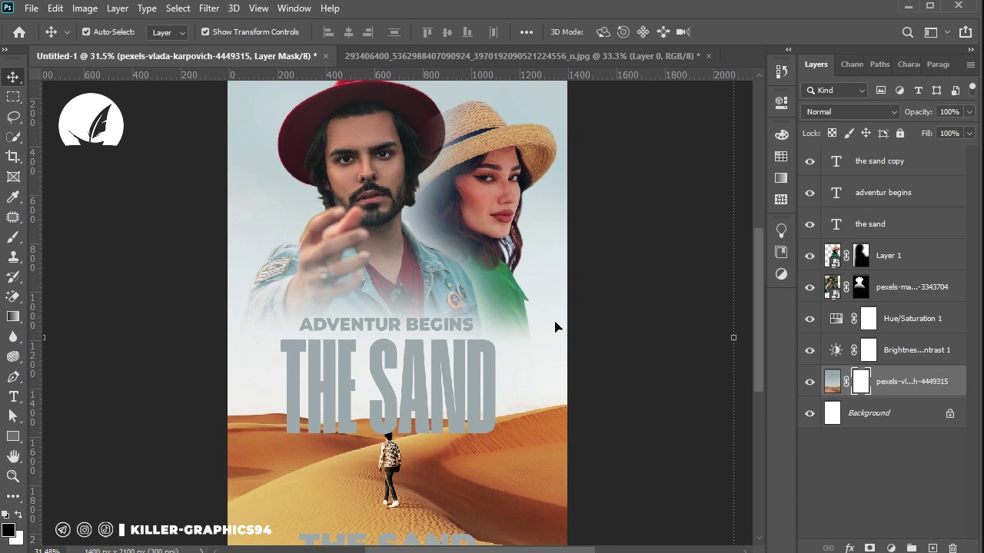
pyautogui.keyDown('ctrl'); pyautogui.click(836, 225); pyautogui.keyUp('ctrl')
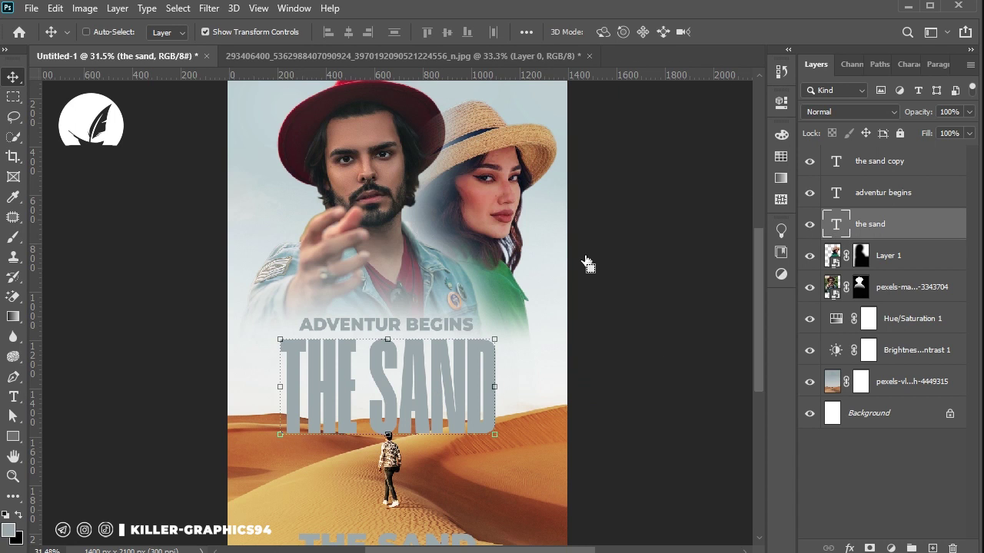
pyautogui.click(182, 11)
pyautogui.click(354, 252)
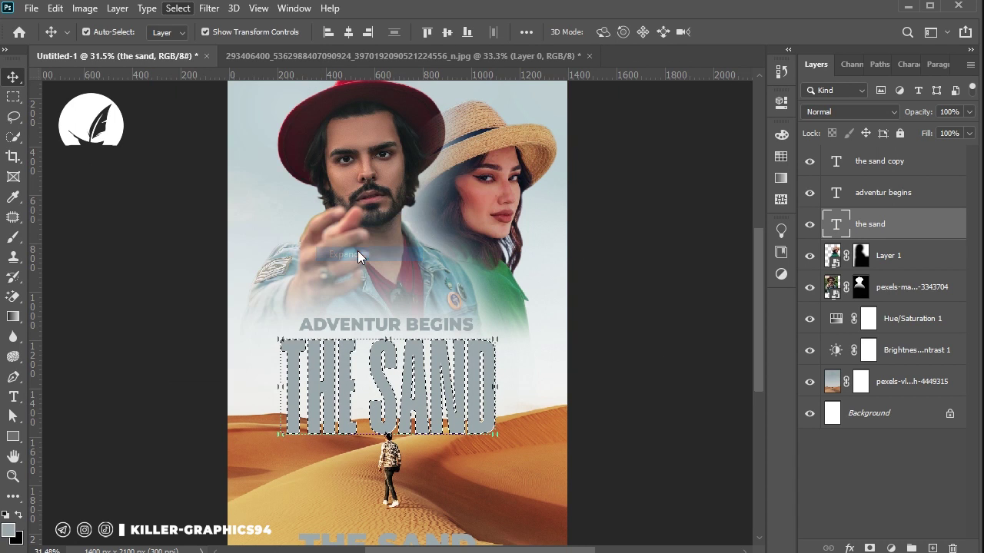
pyautogui.click(564, 123)
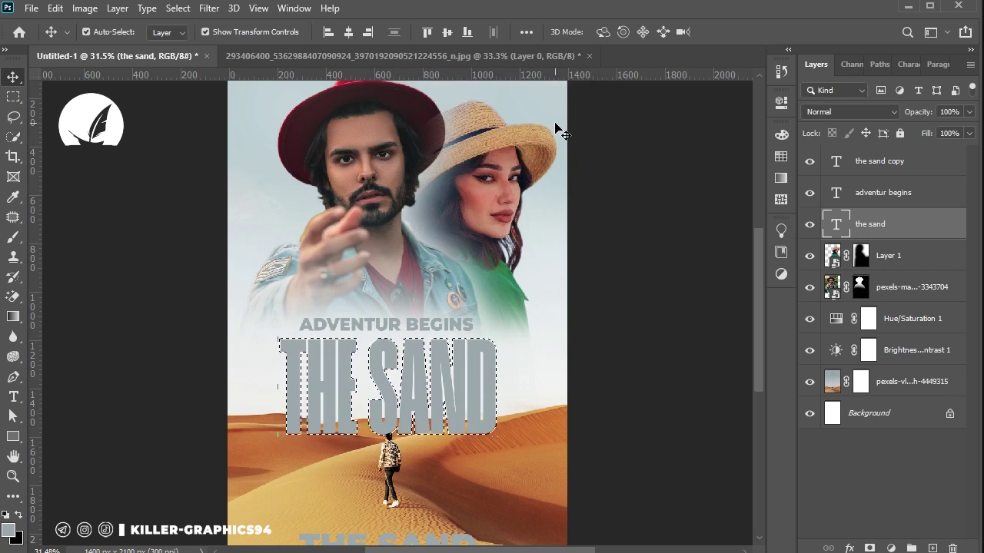
pyautogui.click(178, 8)
pyautogui.click(377, 250)
pyautogui.click(567, 119)
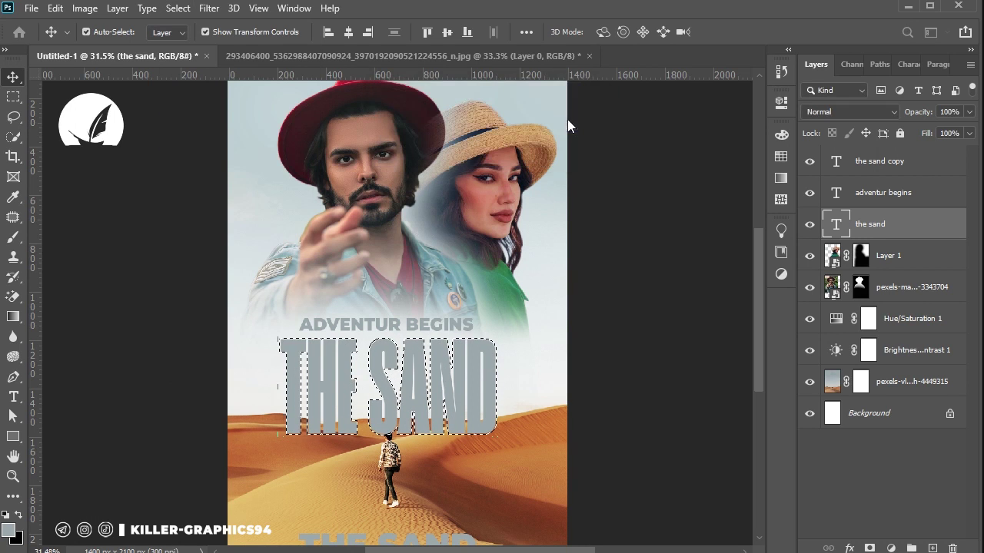
pyautogui.click(860, 382)
pyautogui.click(13, 236)
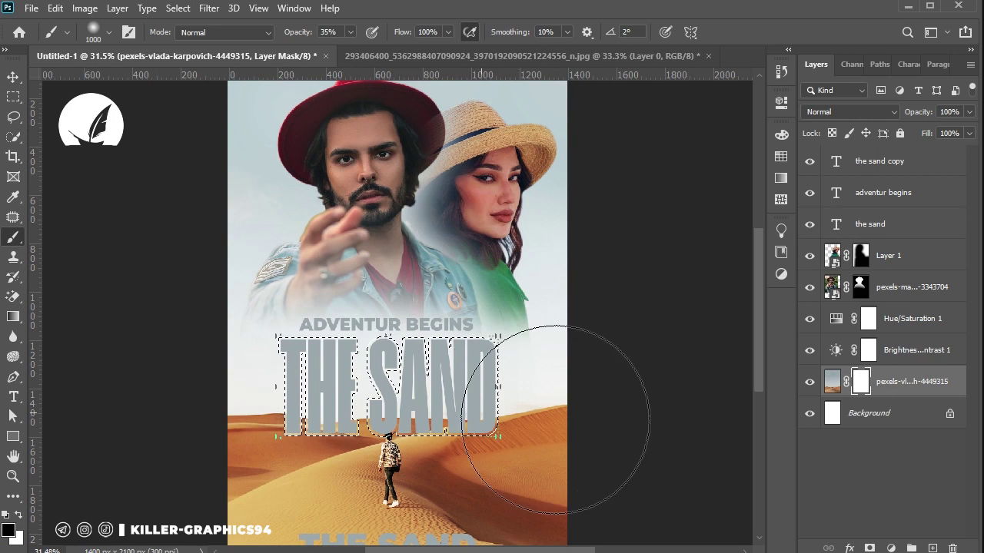
pyautogui.press('d')
pyautogui.moveTo(399, 368); pyautogui.dragTo(430, 384)
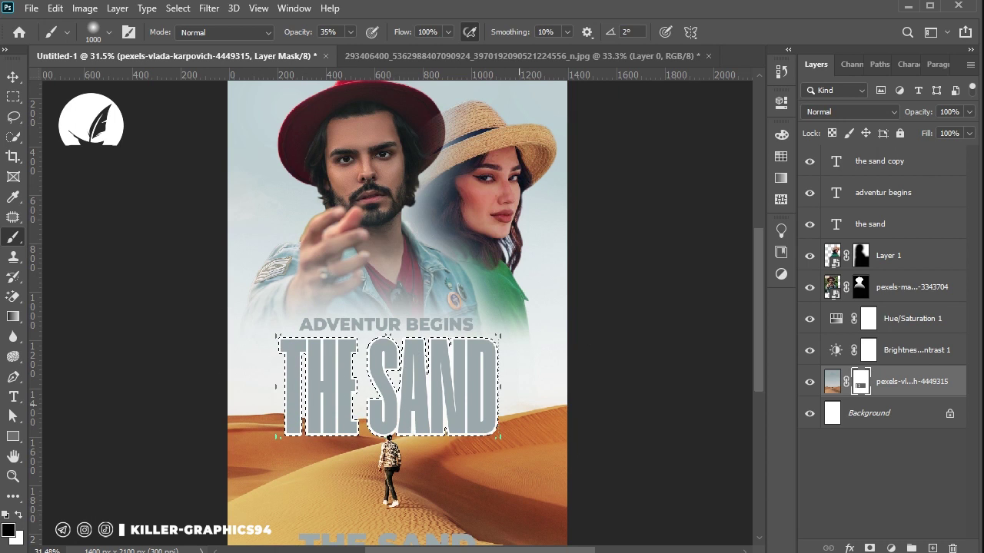
pyautogui.press('m')
pyautogui.hotkey('ctrl', 'd')
pyautogui.moveTo(428, 441); pyautogui.dragTo(385, 392)
pyautogui.press('v')
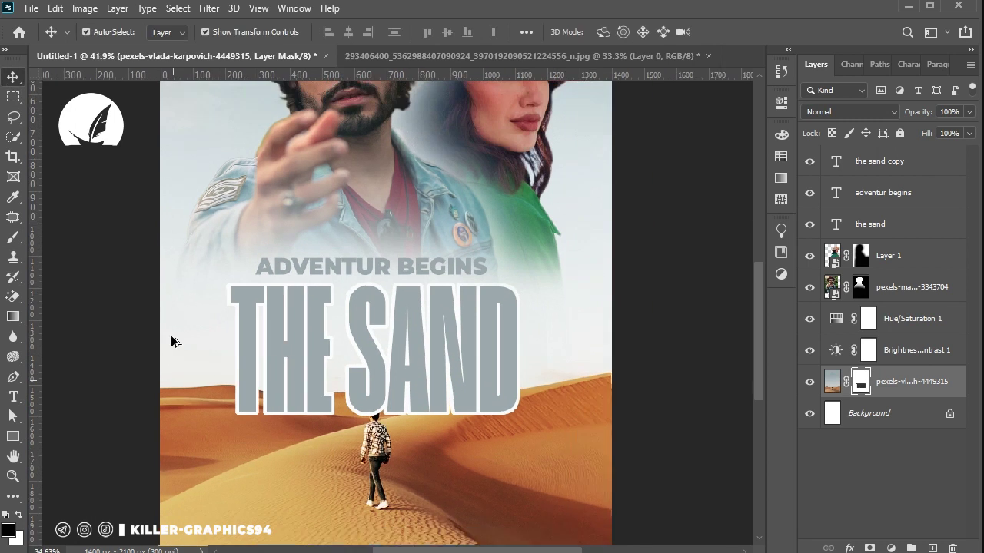
pyautogui.scroll(1, 392, 302)
pyautogui.scroll(2, 392, 303)
pyautogui.hotkey('ctrl', 'shift', 'd')
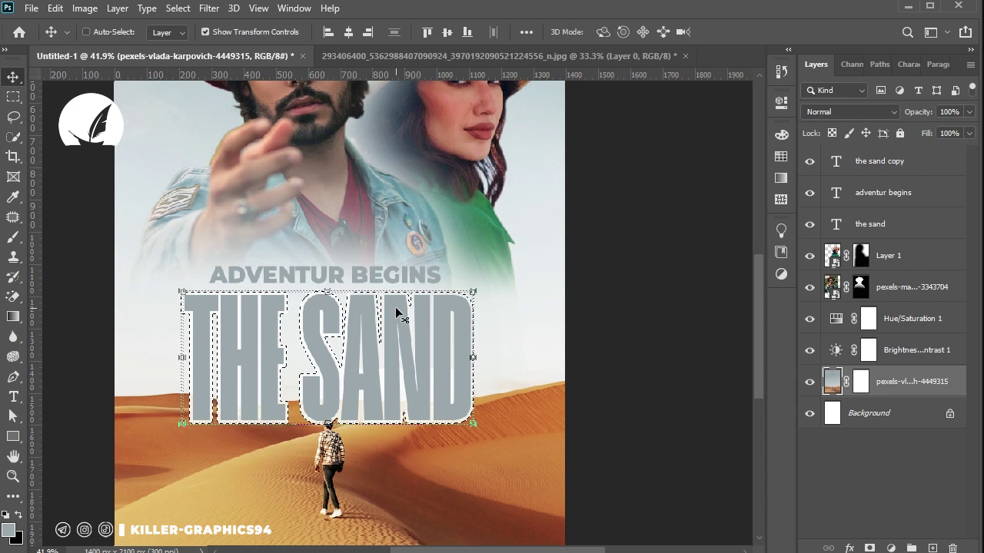
pyautogui.hotkey('ctrl', 'd')
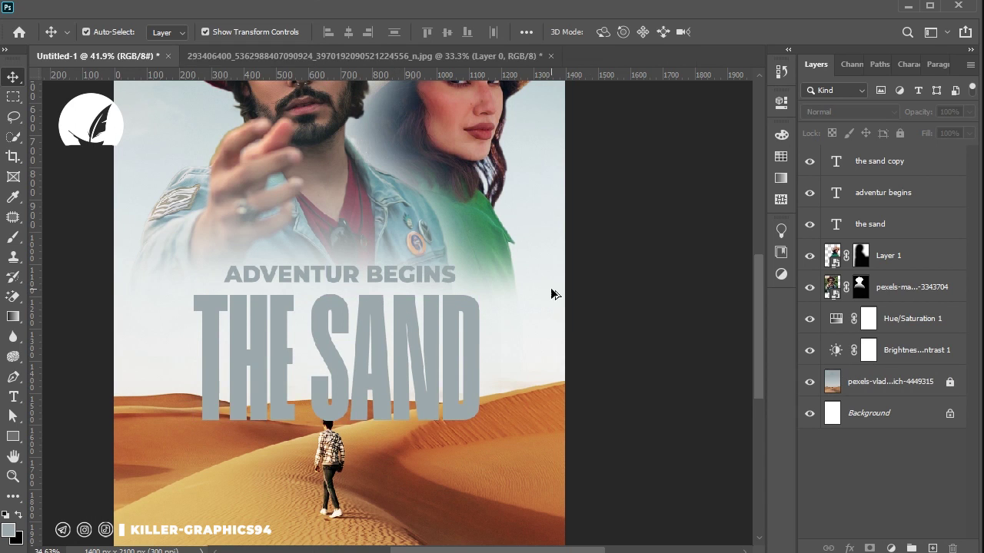
pyautogui.scroll(-3, 550, 288)
pyautogui.click(468, 347)
# Restyle THE SAND in Montserrat Black with -40 tracking
pyautogui.click(909, 64)
pyautogui.click(903, 93)
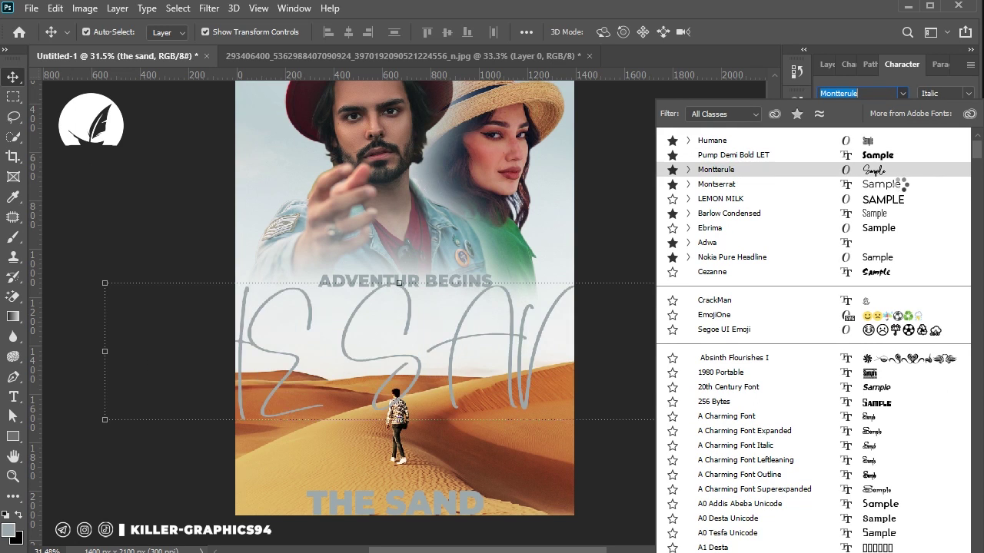
pyautogui.click(902, 187)
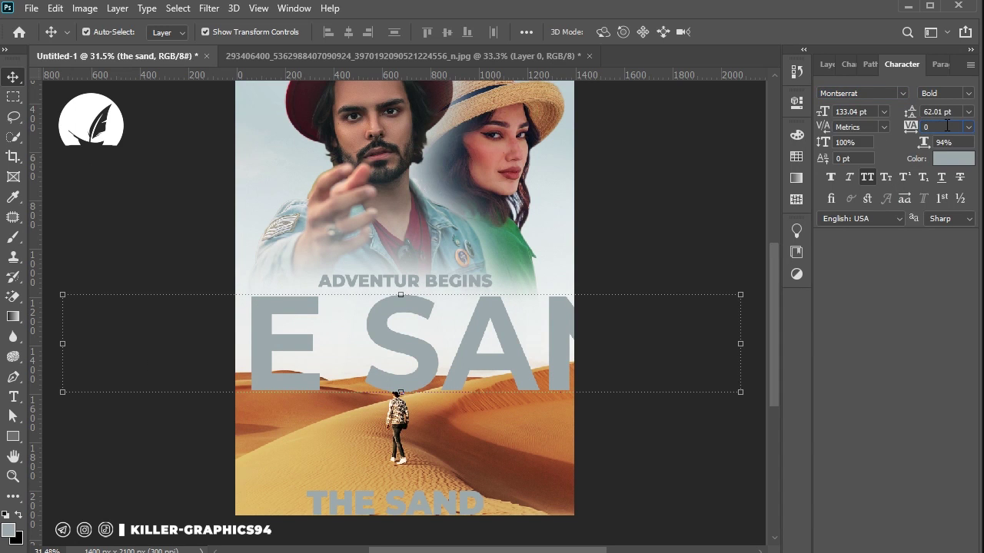
pyautogui.write('-4')
pyautogui.press('Return')
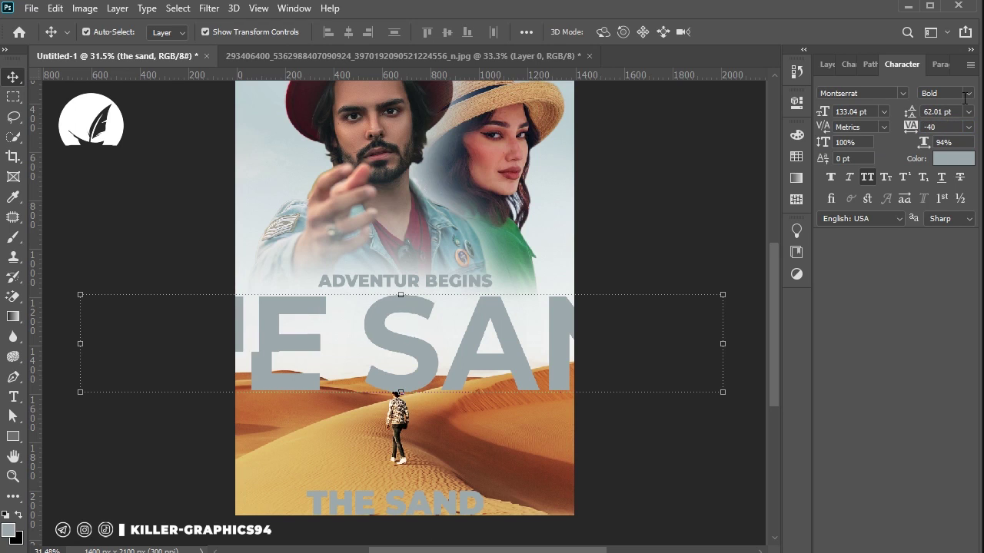
pyautogui.click(945, 93)
pyautogui.click(946, 304)
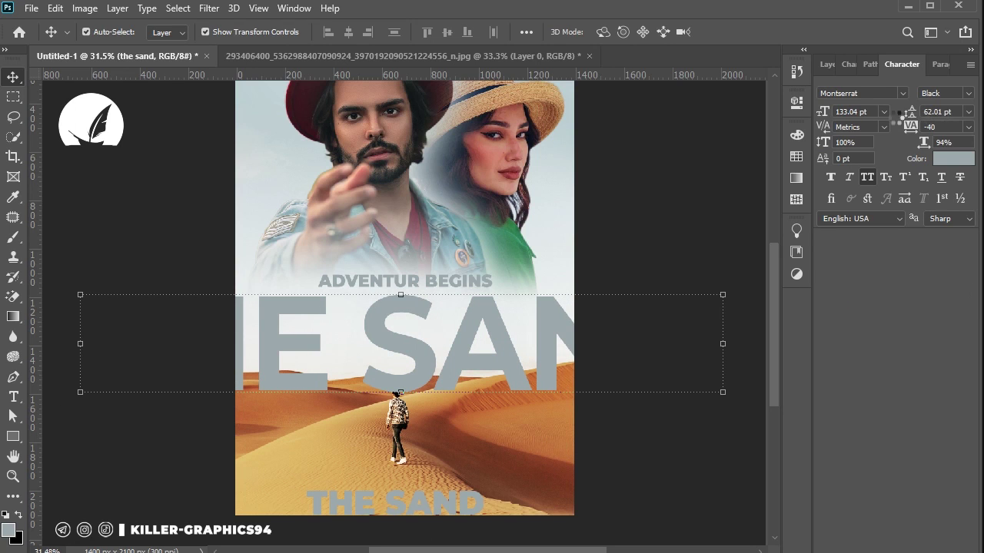
# Scale THE SAND down to about 46% to span the poster width, then deselect it
pyautogui.hotkey('ctrl', 't')
pyautogui.moveTo(730, 345); pyautogui.dragTo(575, 350)
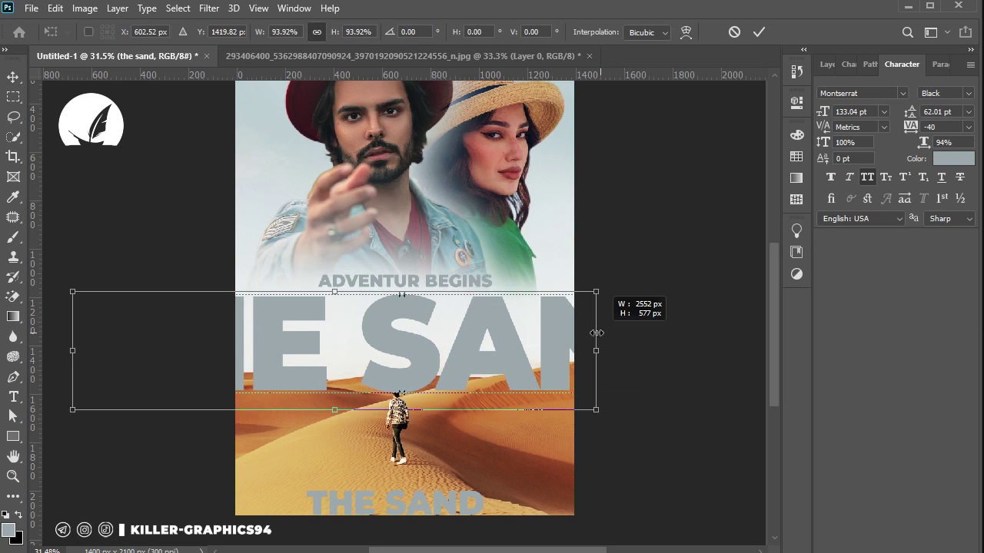
pyautogui.moveTo(75, 351); pyautogui.dragTo(235, 347)
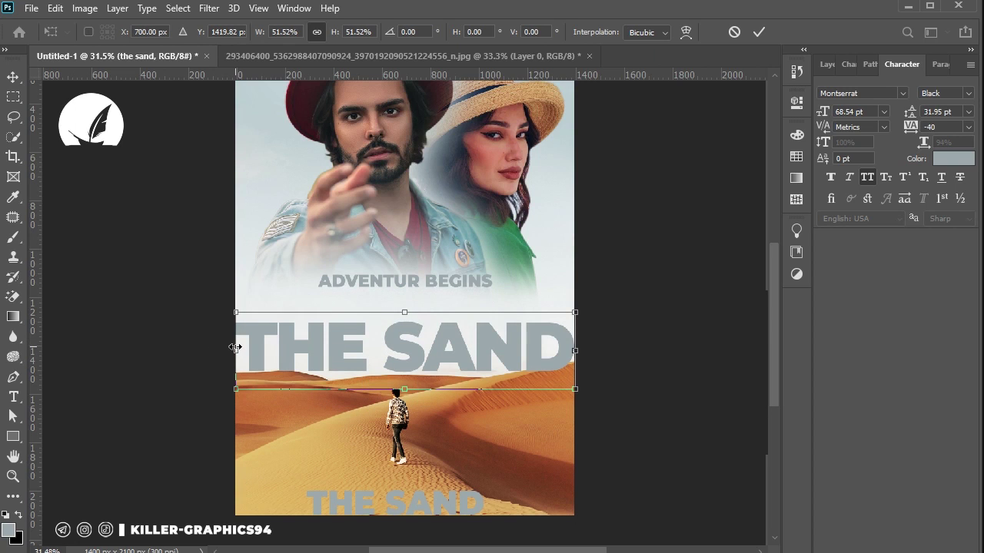
pyautogui.moveTo(575, 350); pyautogui.dragTo(537, 348)
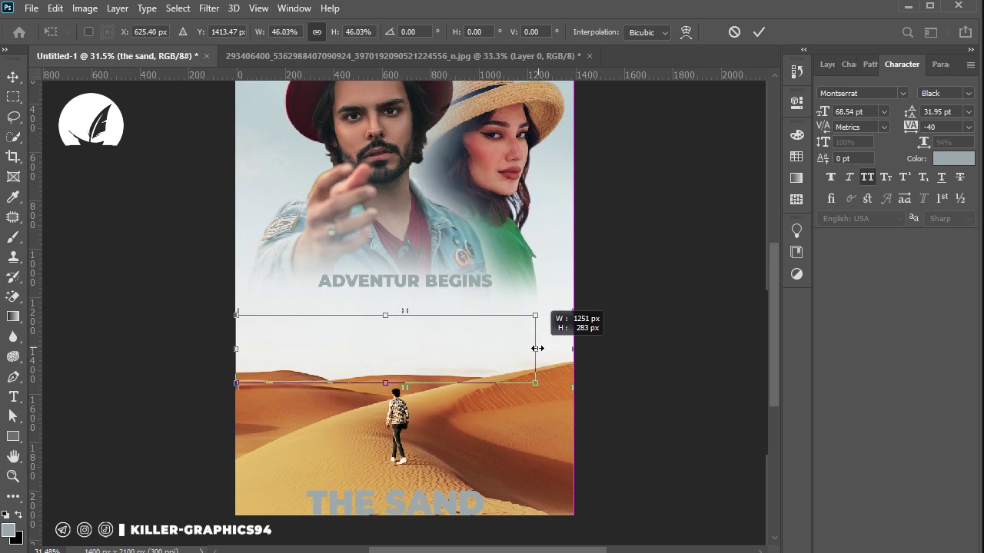
pyautogui.press('Return')
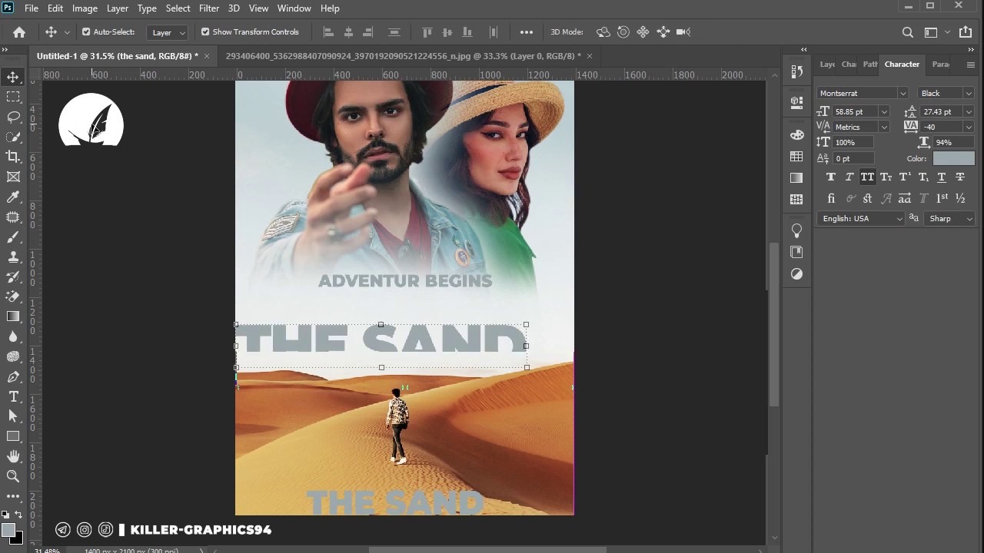
pyautogui.click(14, 96)
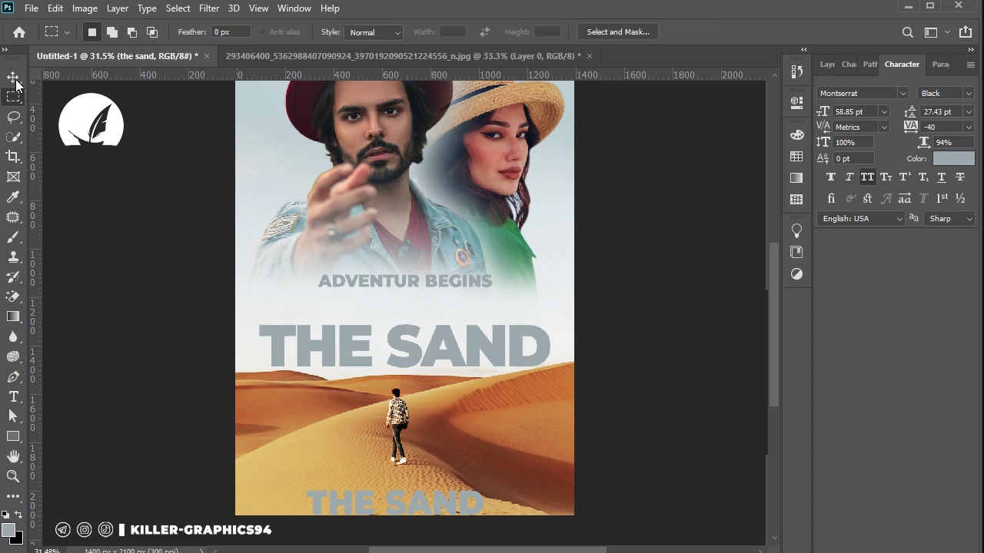
pyautogui.click(13, 77)
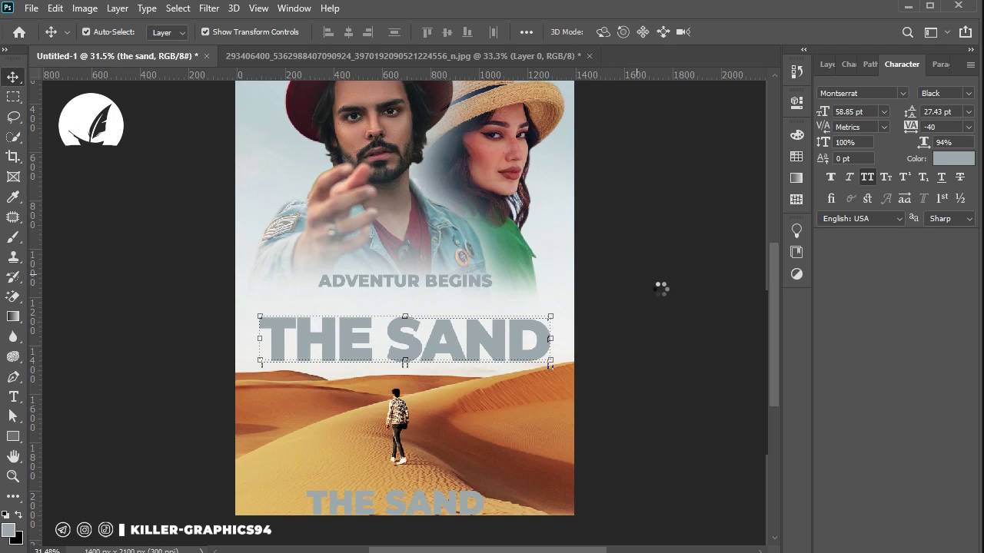
pyautogui.click(676, 267)
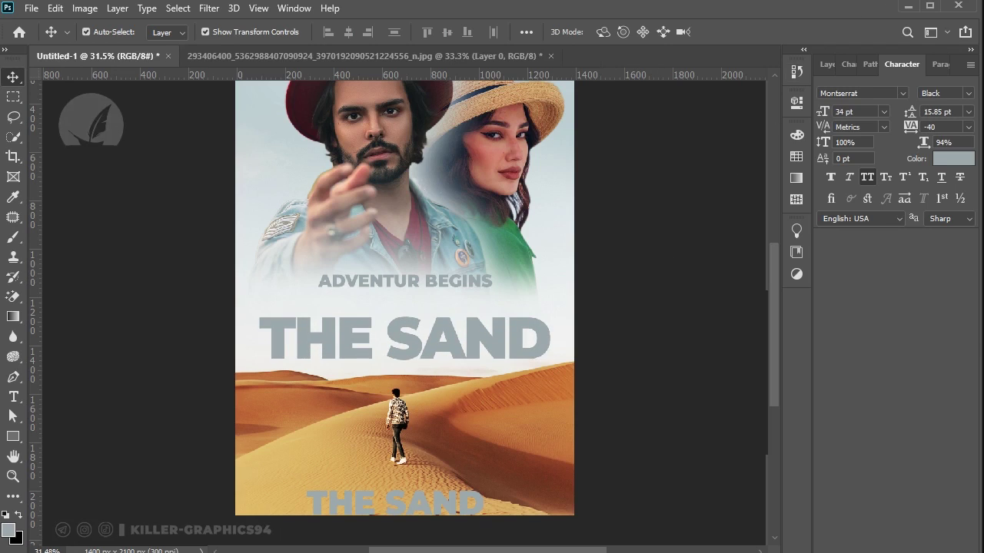